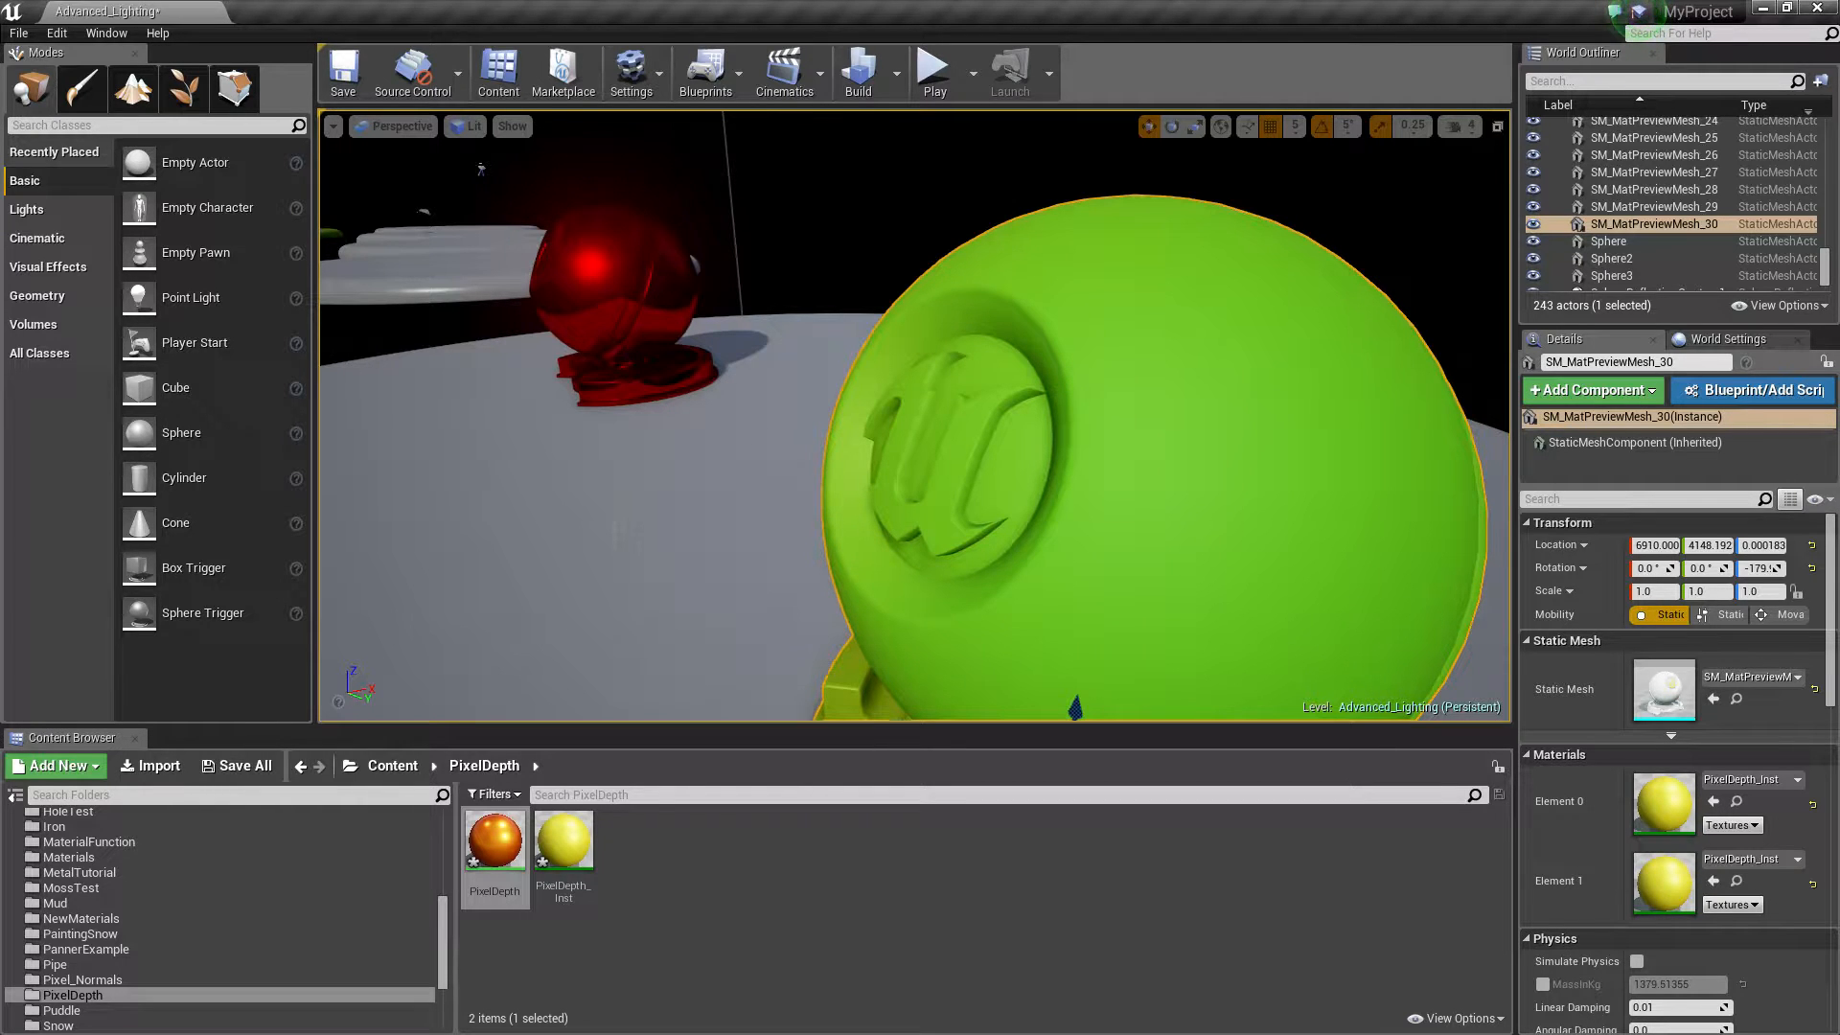
key("s")
right_click_drag(915, 416, 991, 446)
key("a")
key("s")
key("w")
key("s")
key("d")
key("s")
key("w")
key("s")
key("w")
key("a")
key("s")
key("w")
key("s")
mouse_move(895, 489)
right_mouse_down()
mouse_move(928, 479)
mouse_move(892, 485)
mouse_move(903, 499)
right_mouse_up()
key("w")
key("s")
key("w")
key("d")
key("w")
key("s")
key("w")
Create a new material in the PixelDepth folder and name it PixelDepthTest
left_click(790, 909)
right_click(790, 909)
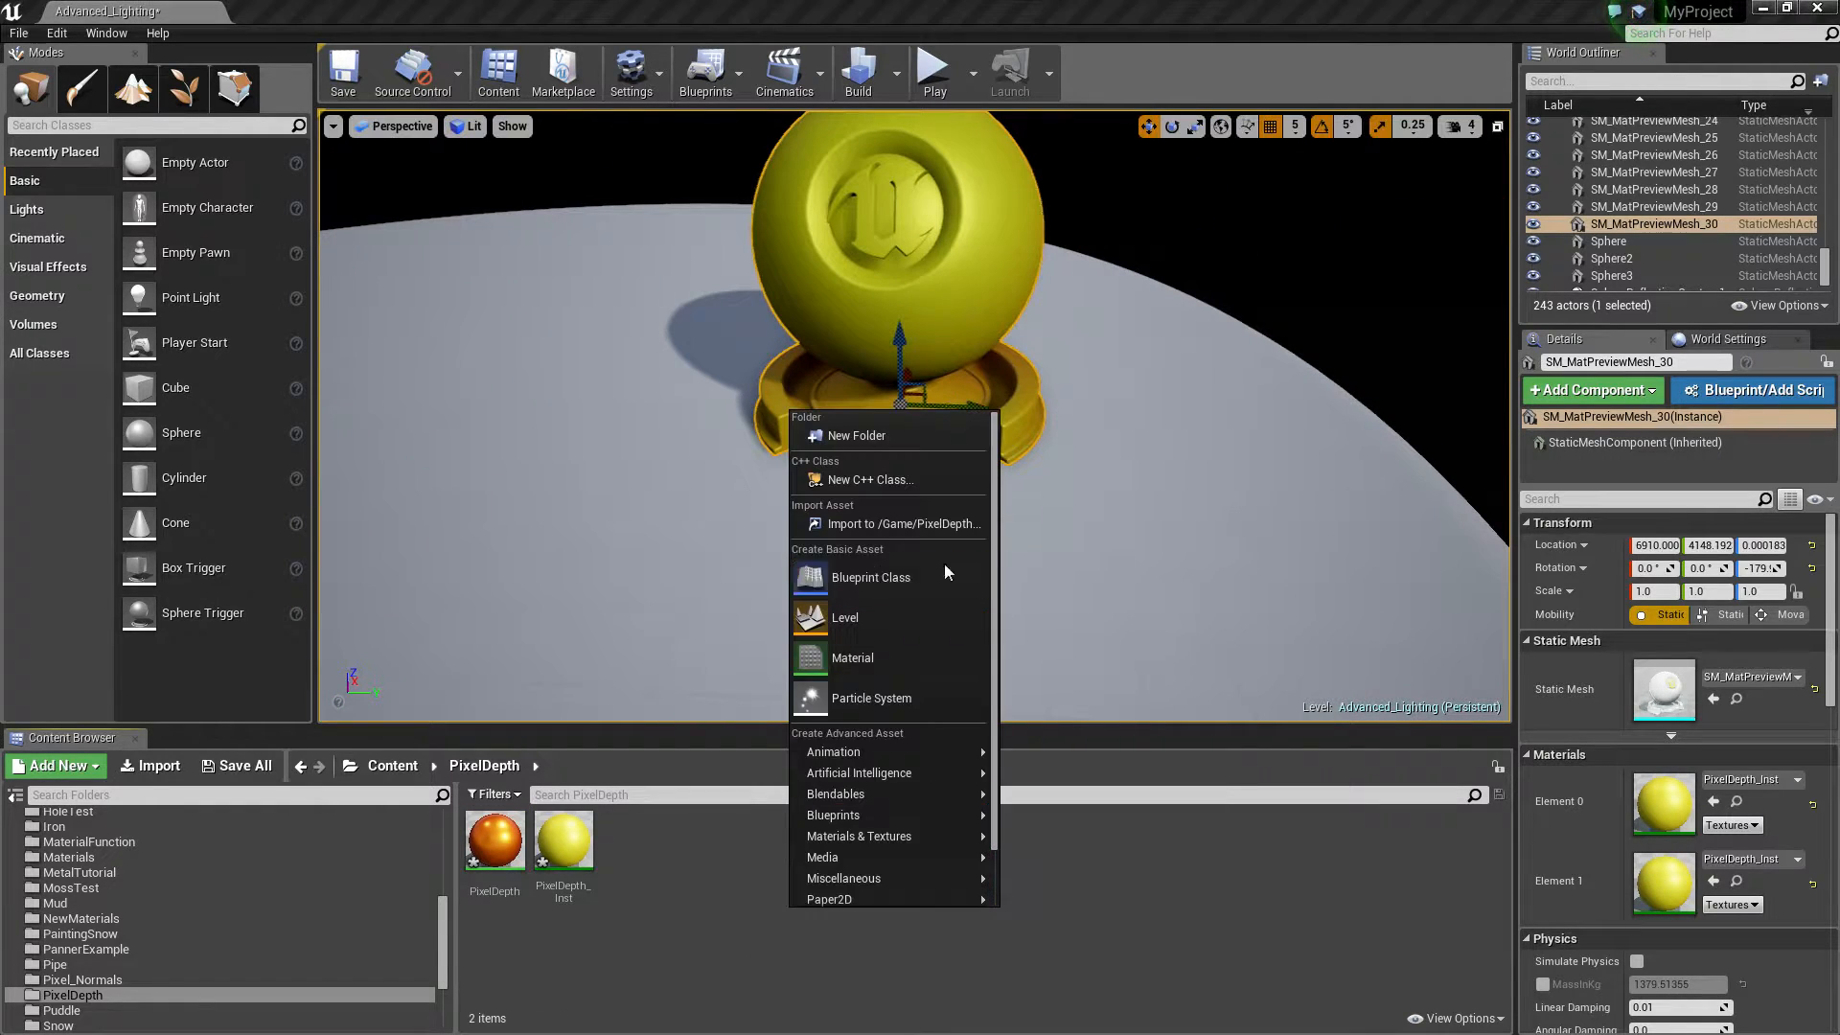
left_click(867, 660)
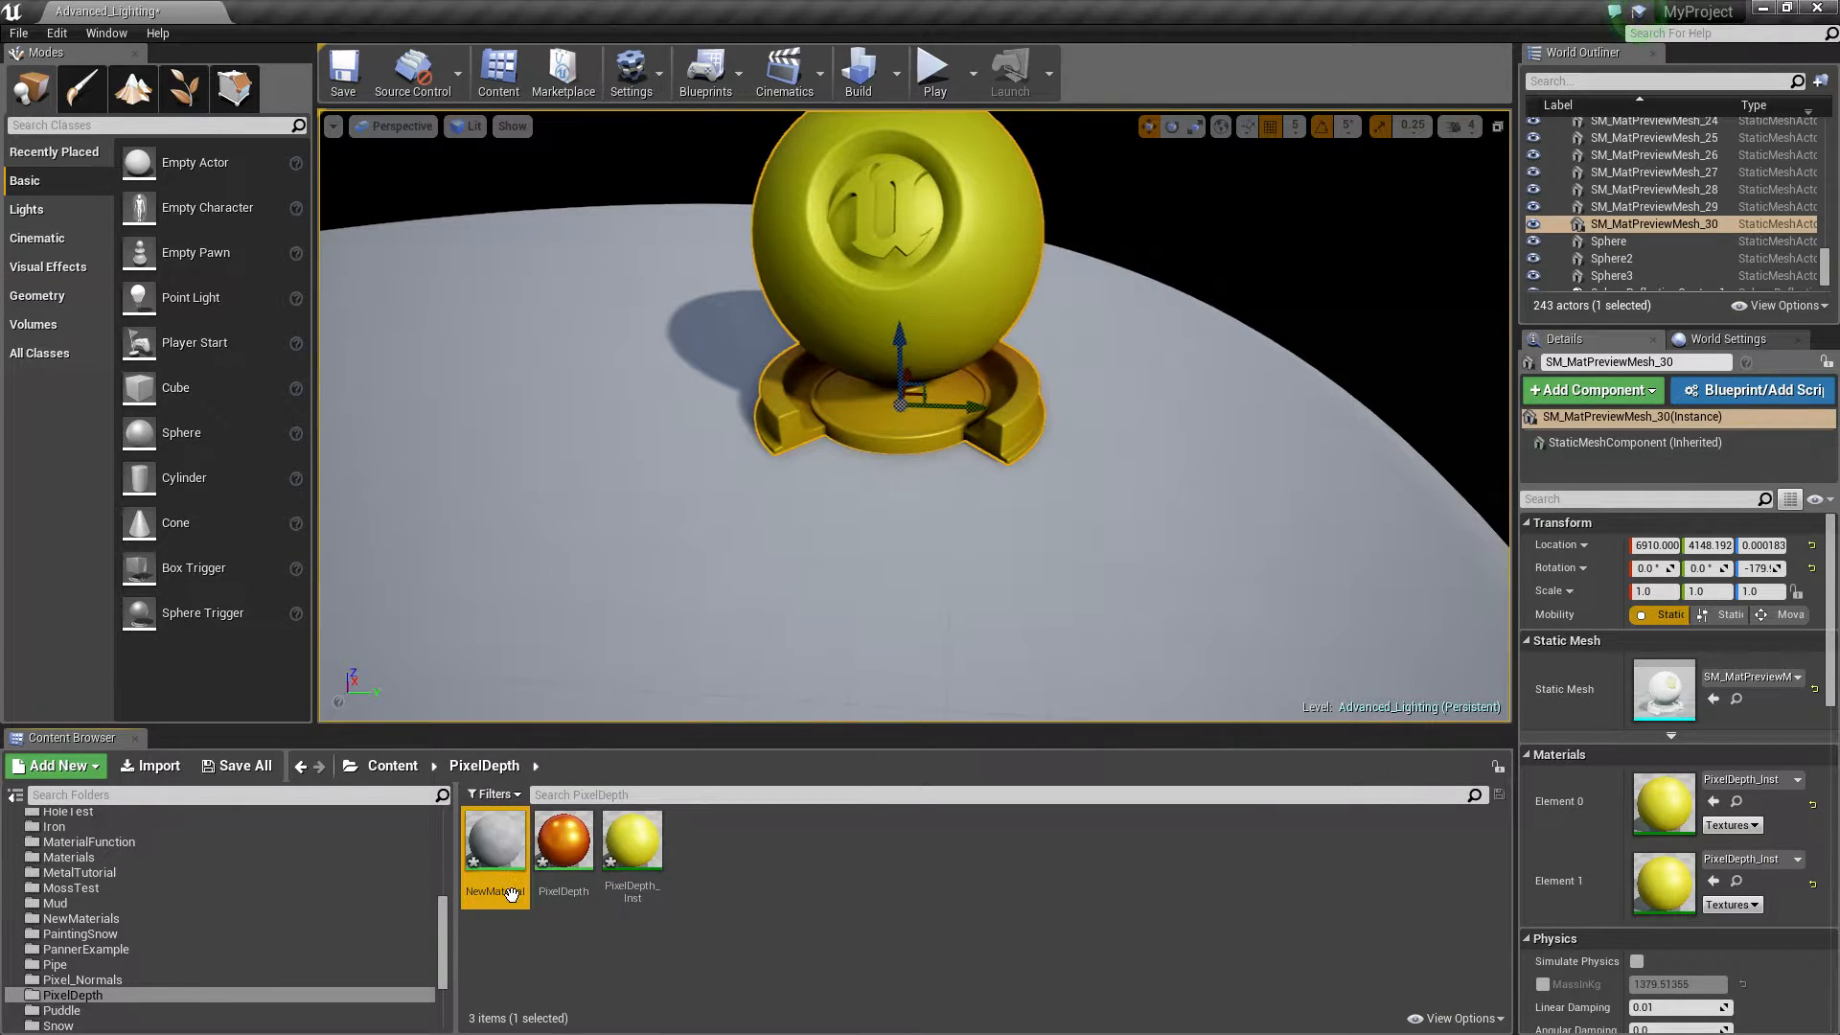
type("PixelDepthTest")
key("Return")
Apply the PixelDepthTest material to the selected preview sphere and open it in the material editor
left_click_drag(633, 844, 896, 249)
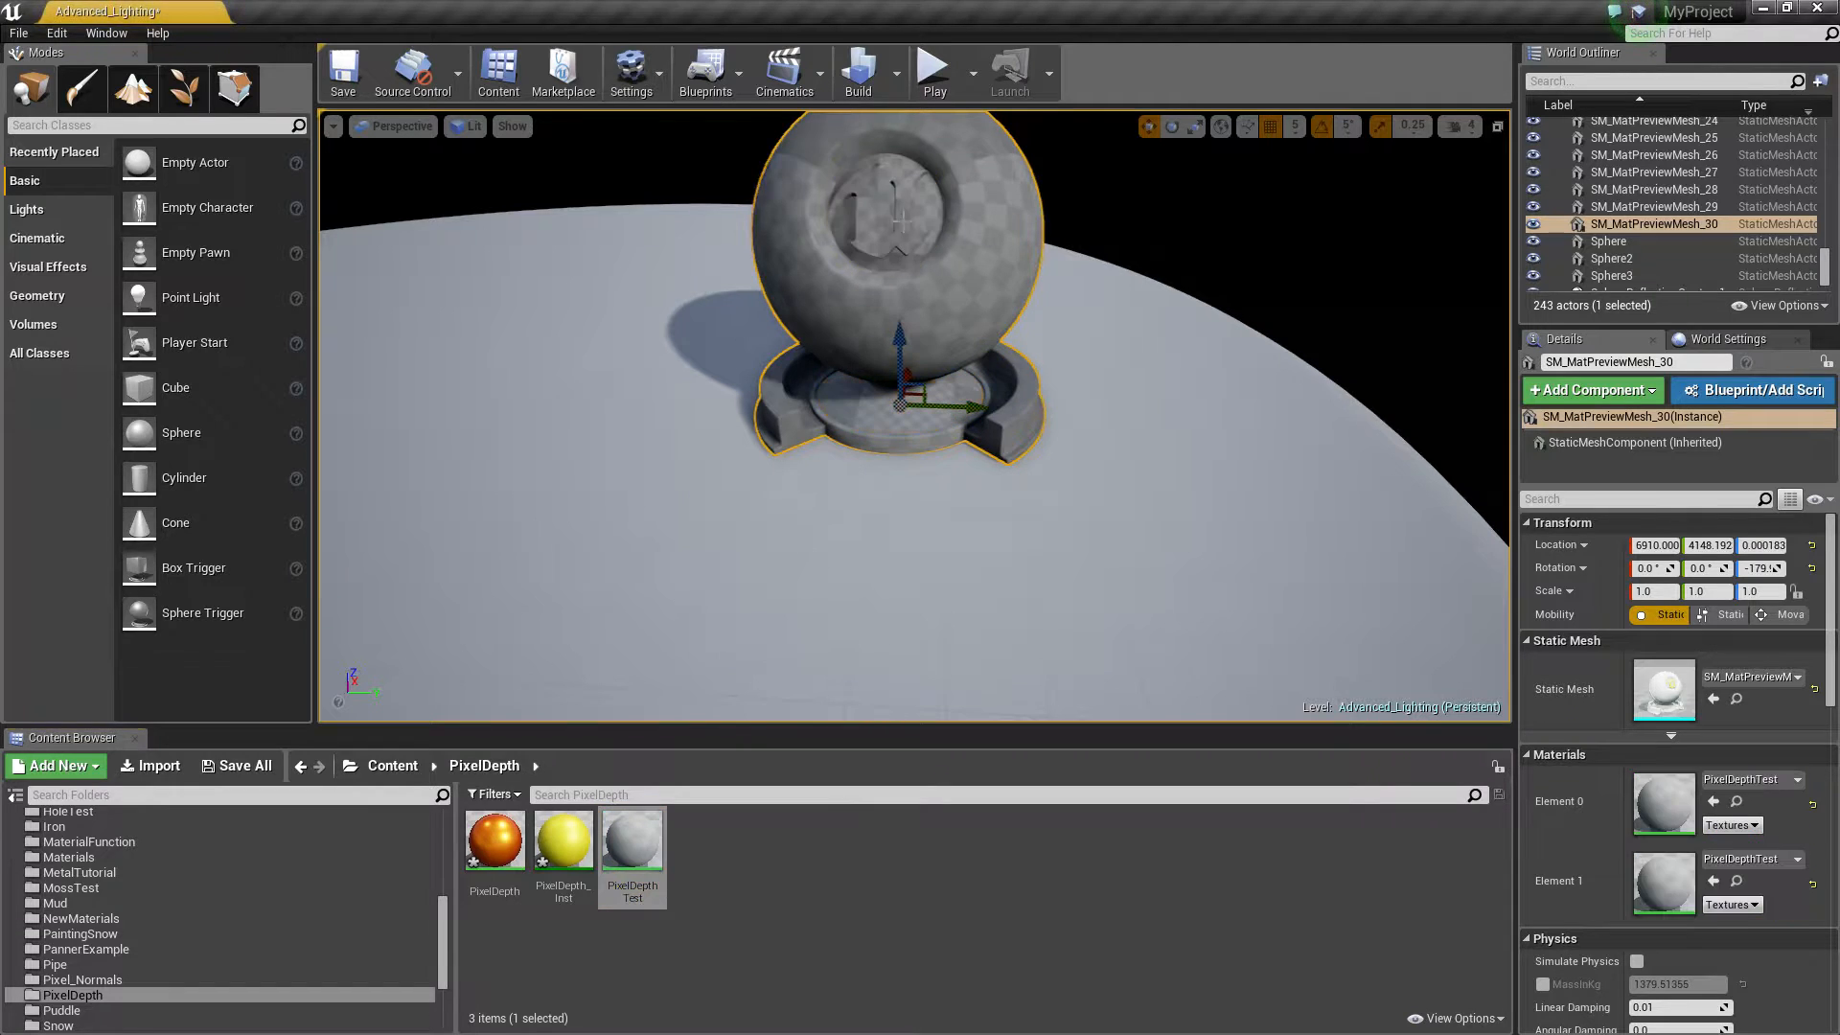
double_click(631, 839)
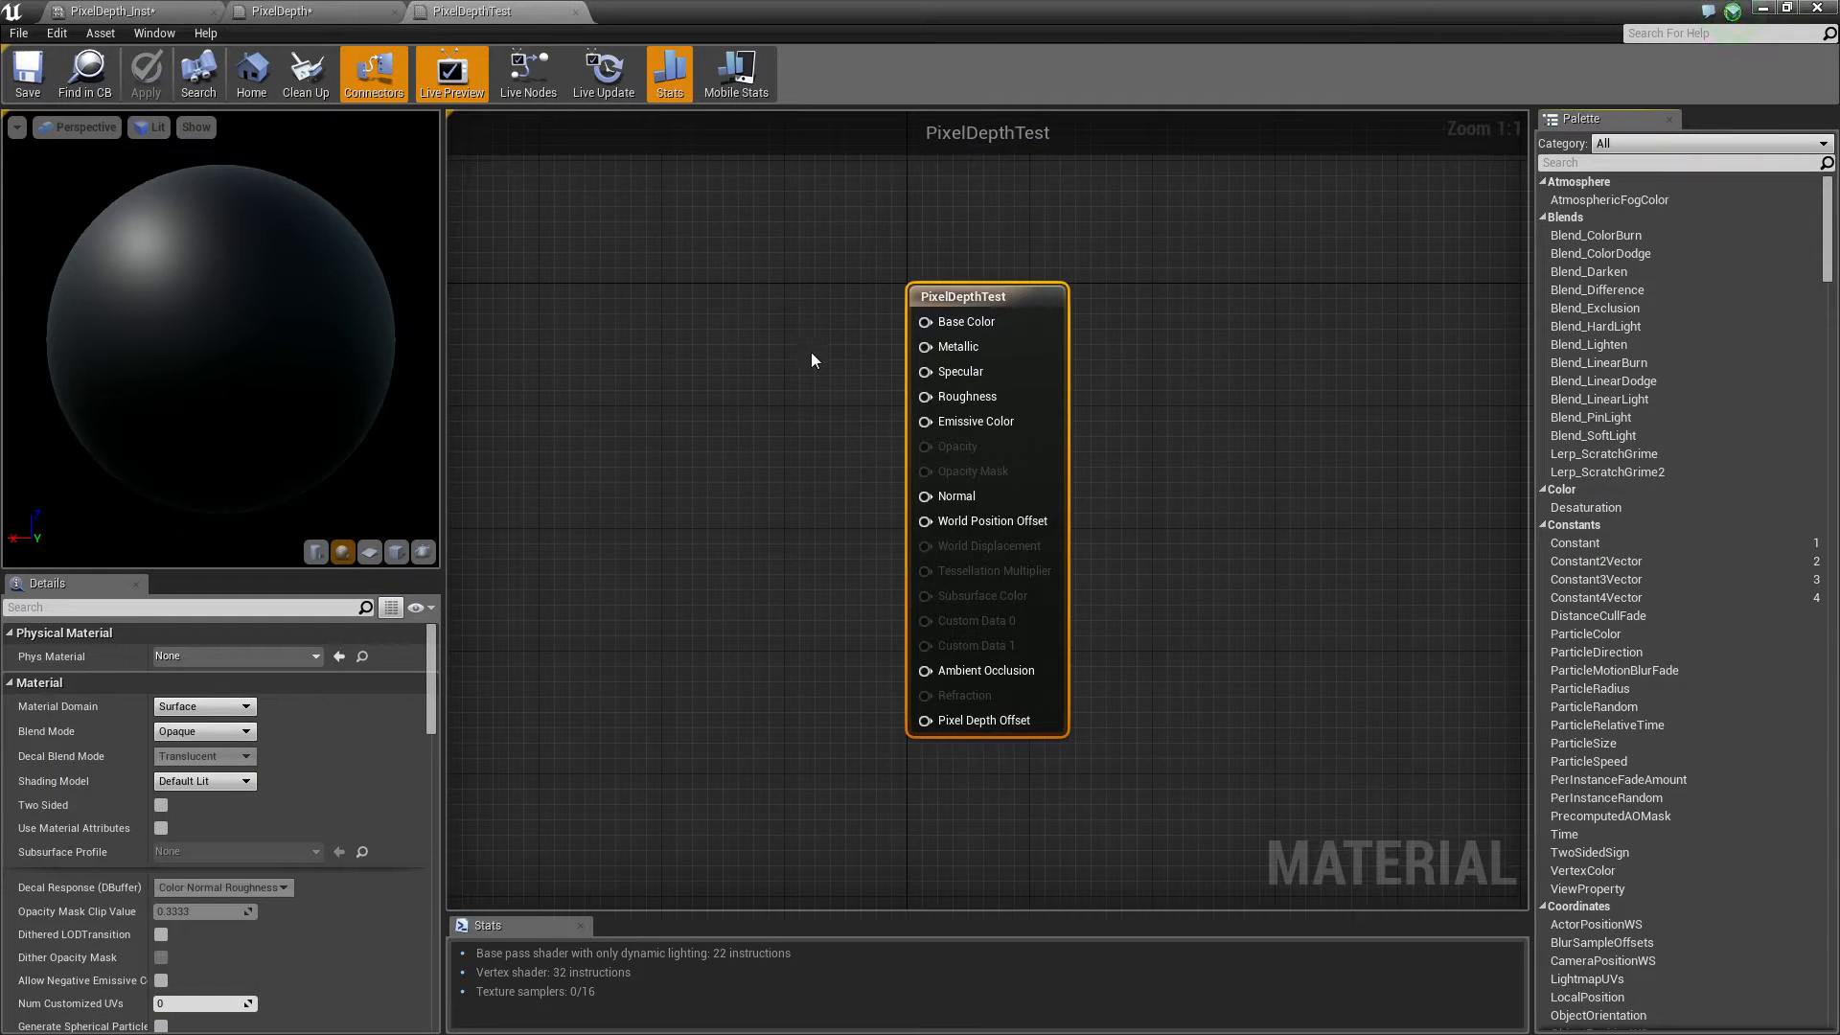
Add a Lerp node to the material graph beside the material output node
left_click(707, 430)
right_click_drag(704, 433, 813, 450)
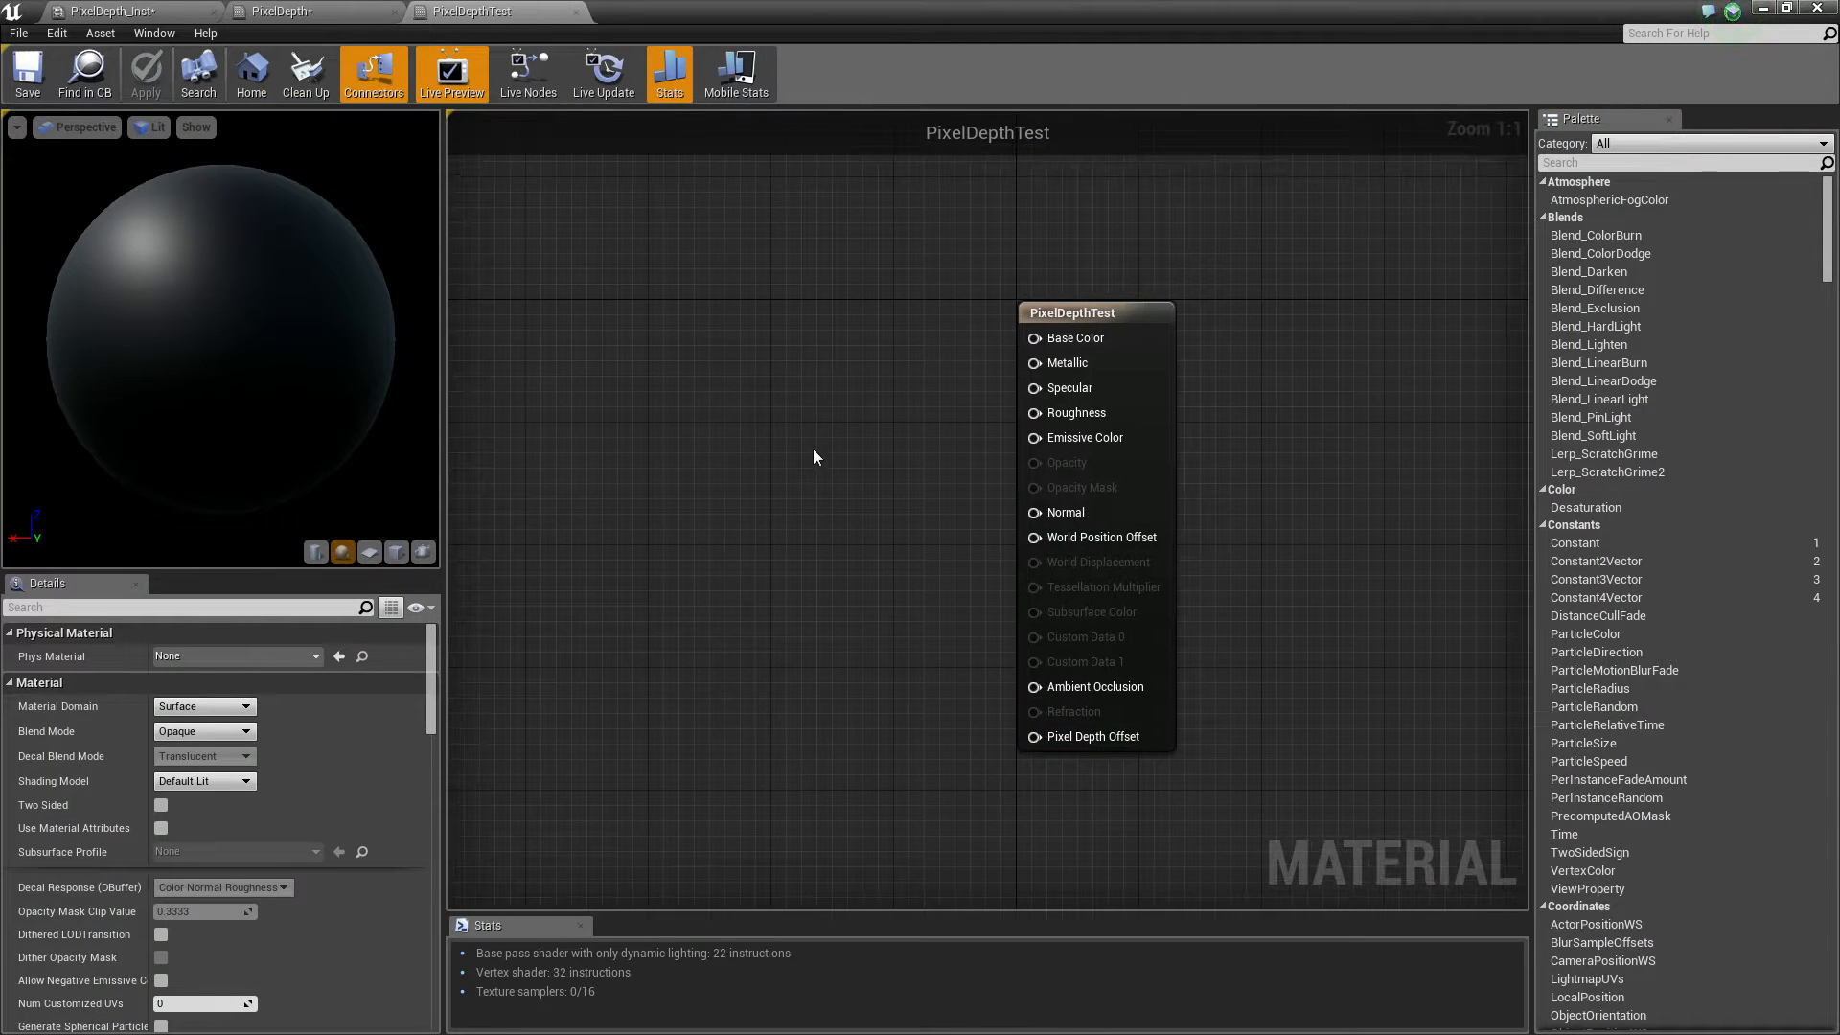
left_click(878, 434)
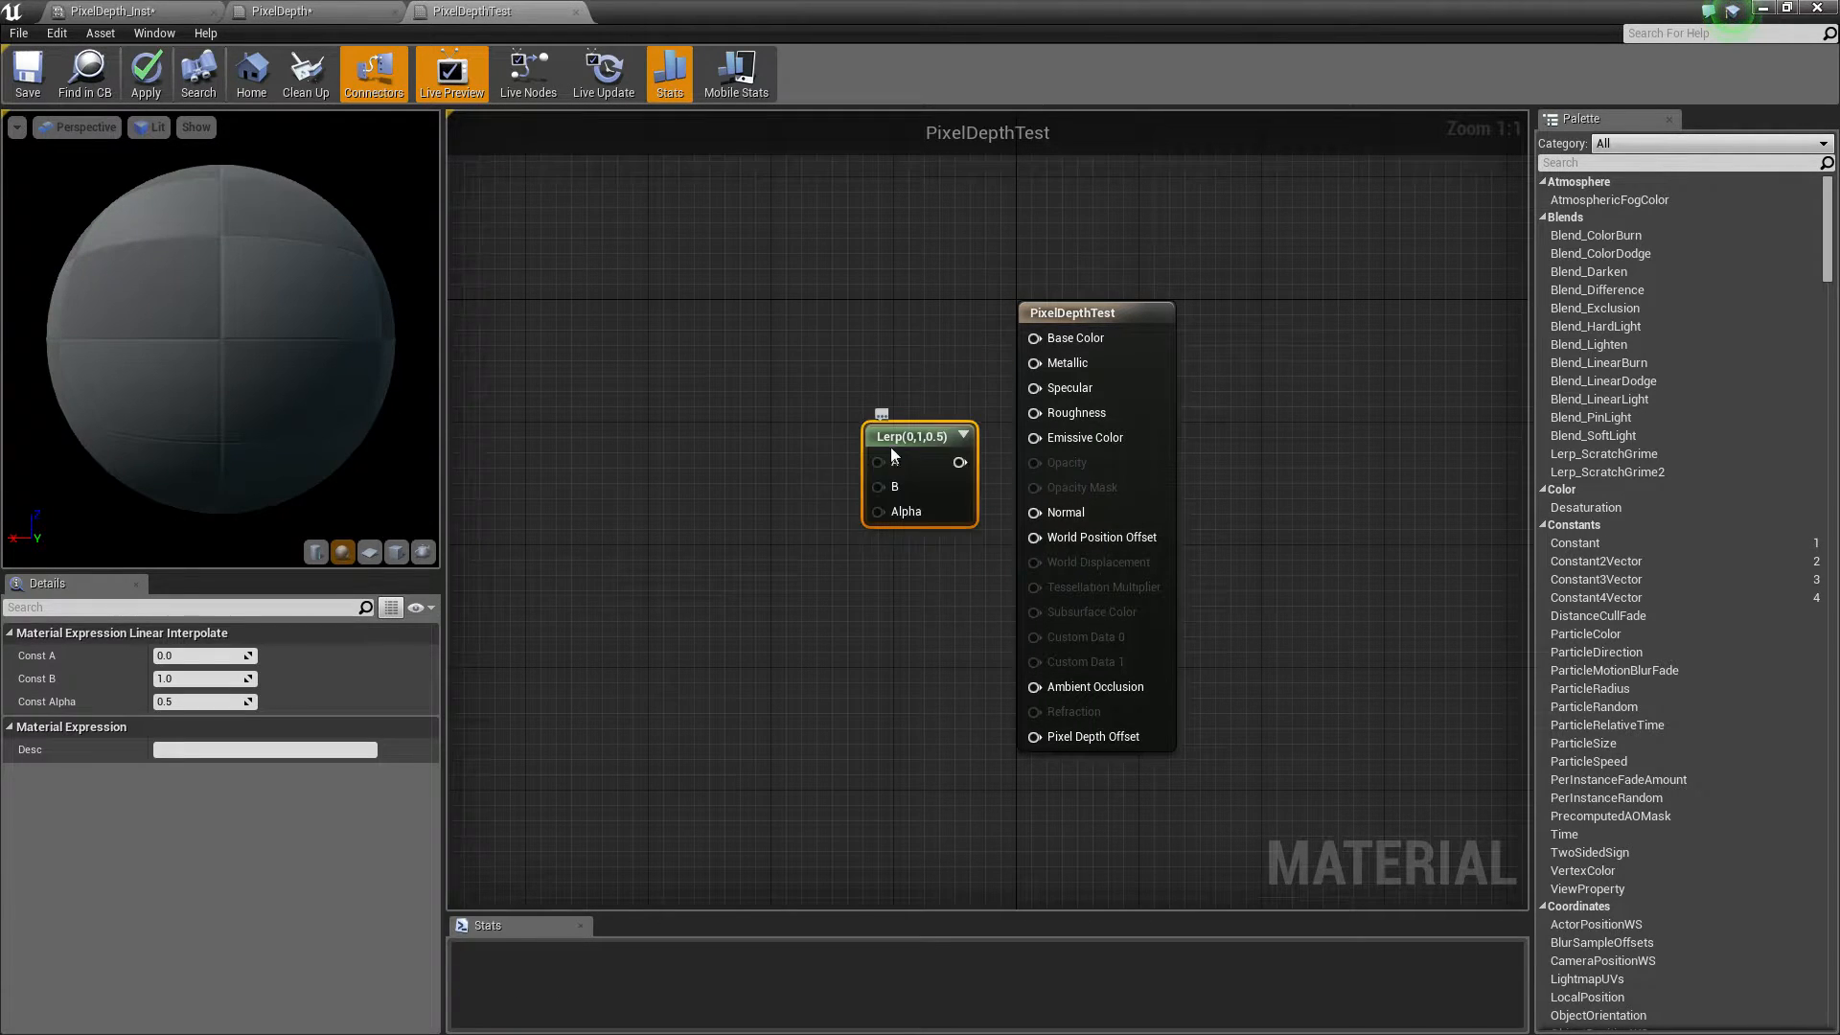
left_click_drag(898, 451, 904, 504)
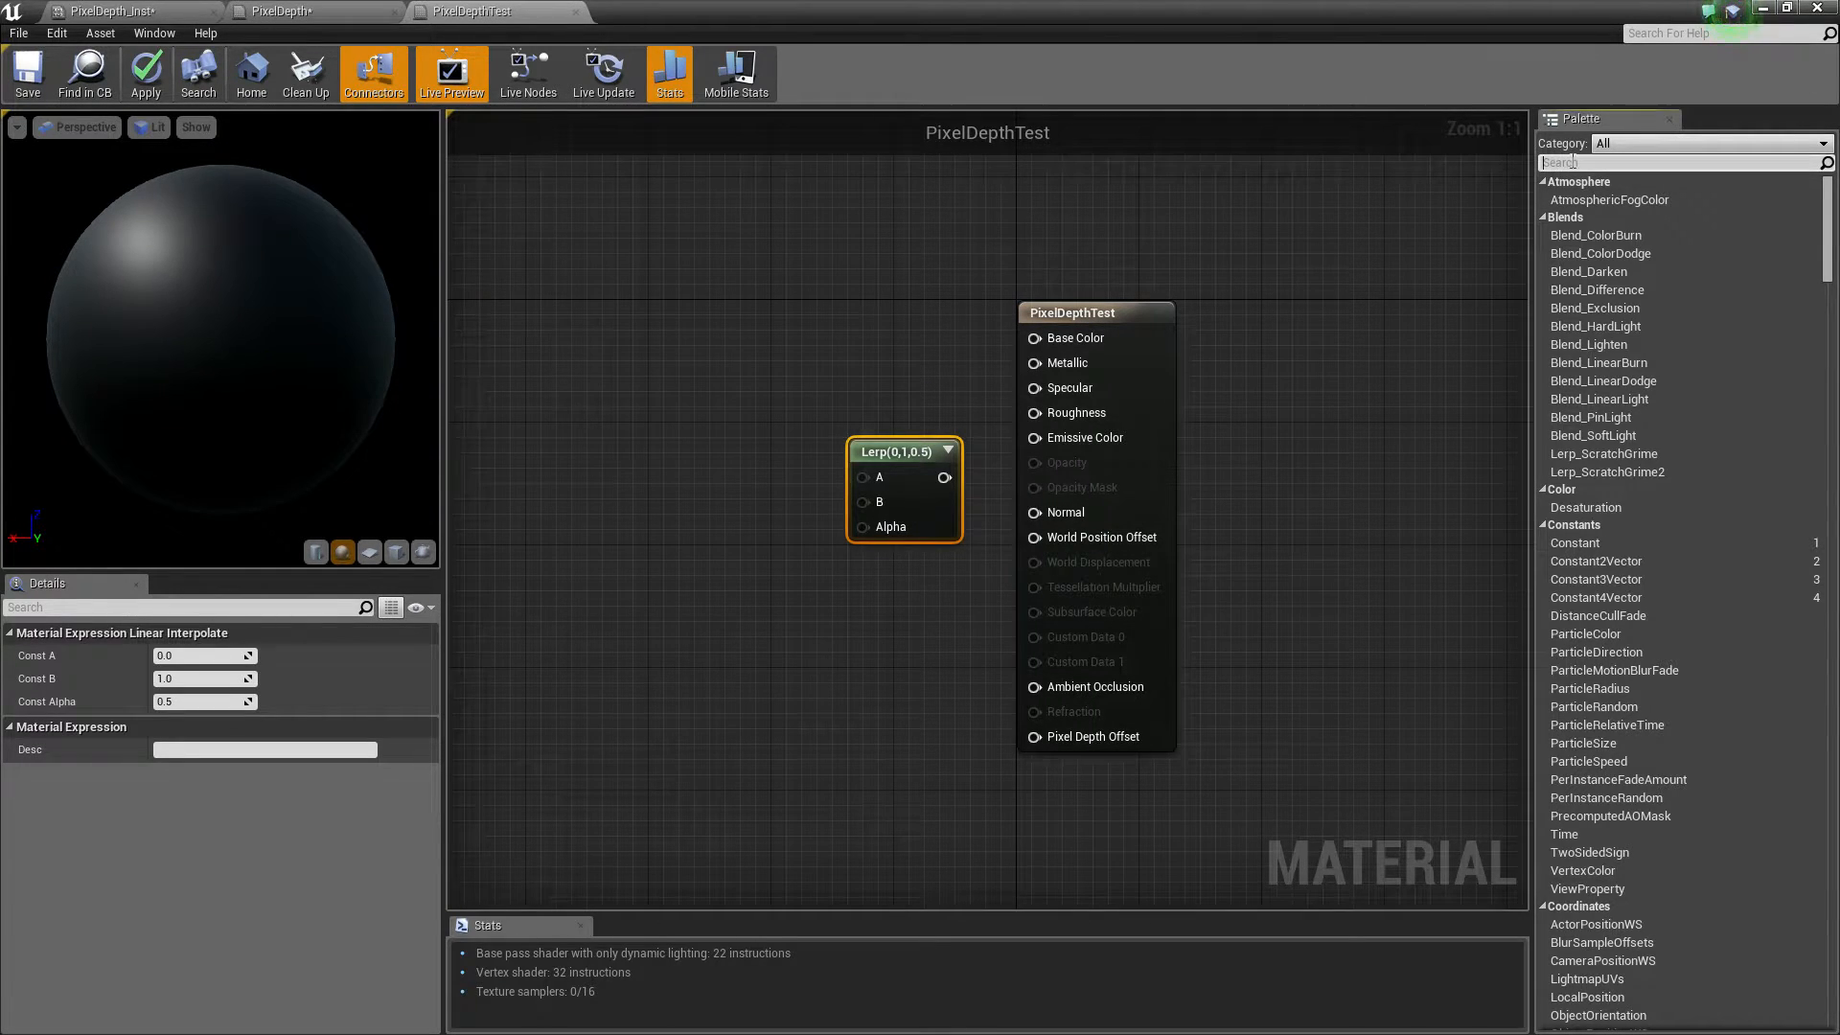
Search the palette for depth and add a PixelDepth node to the graph
type("depth")
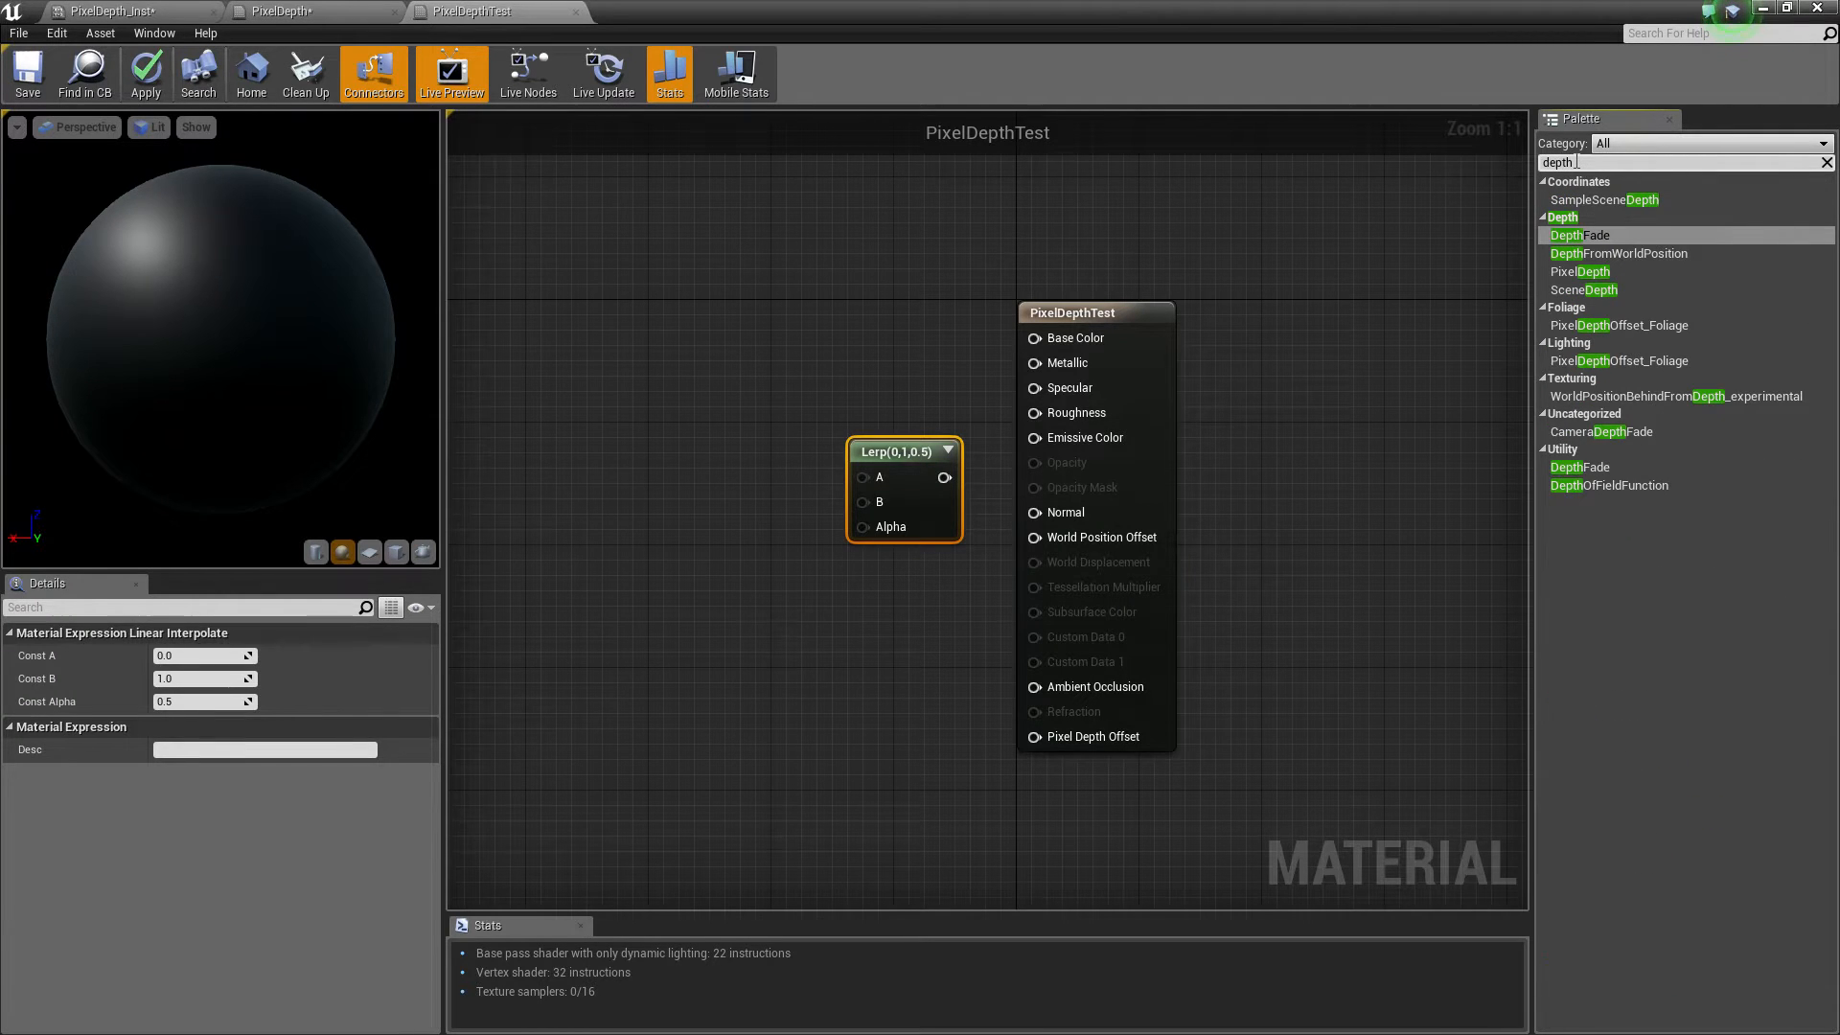
left_click(1618, 271)
left_click_drag(771, 366, 635, 470)
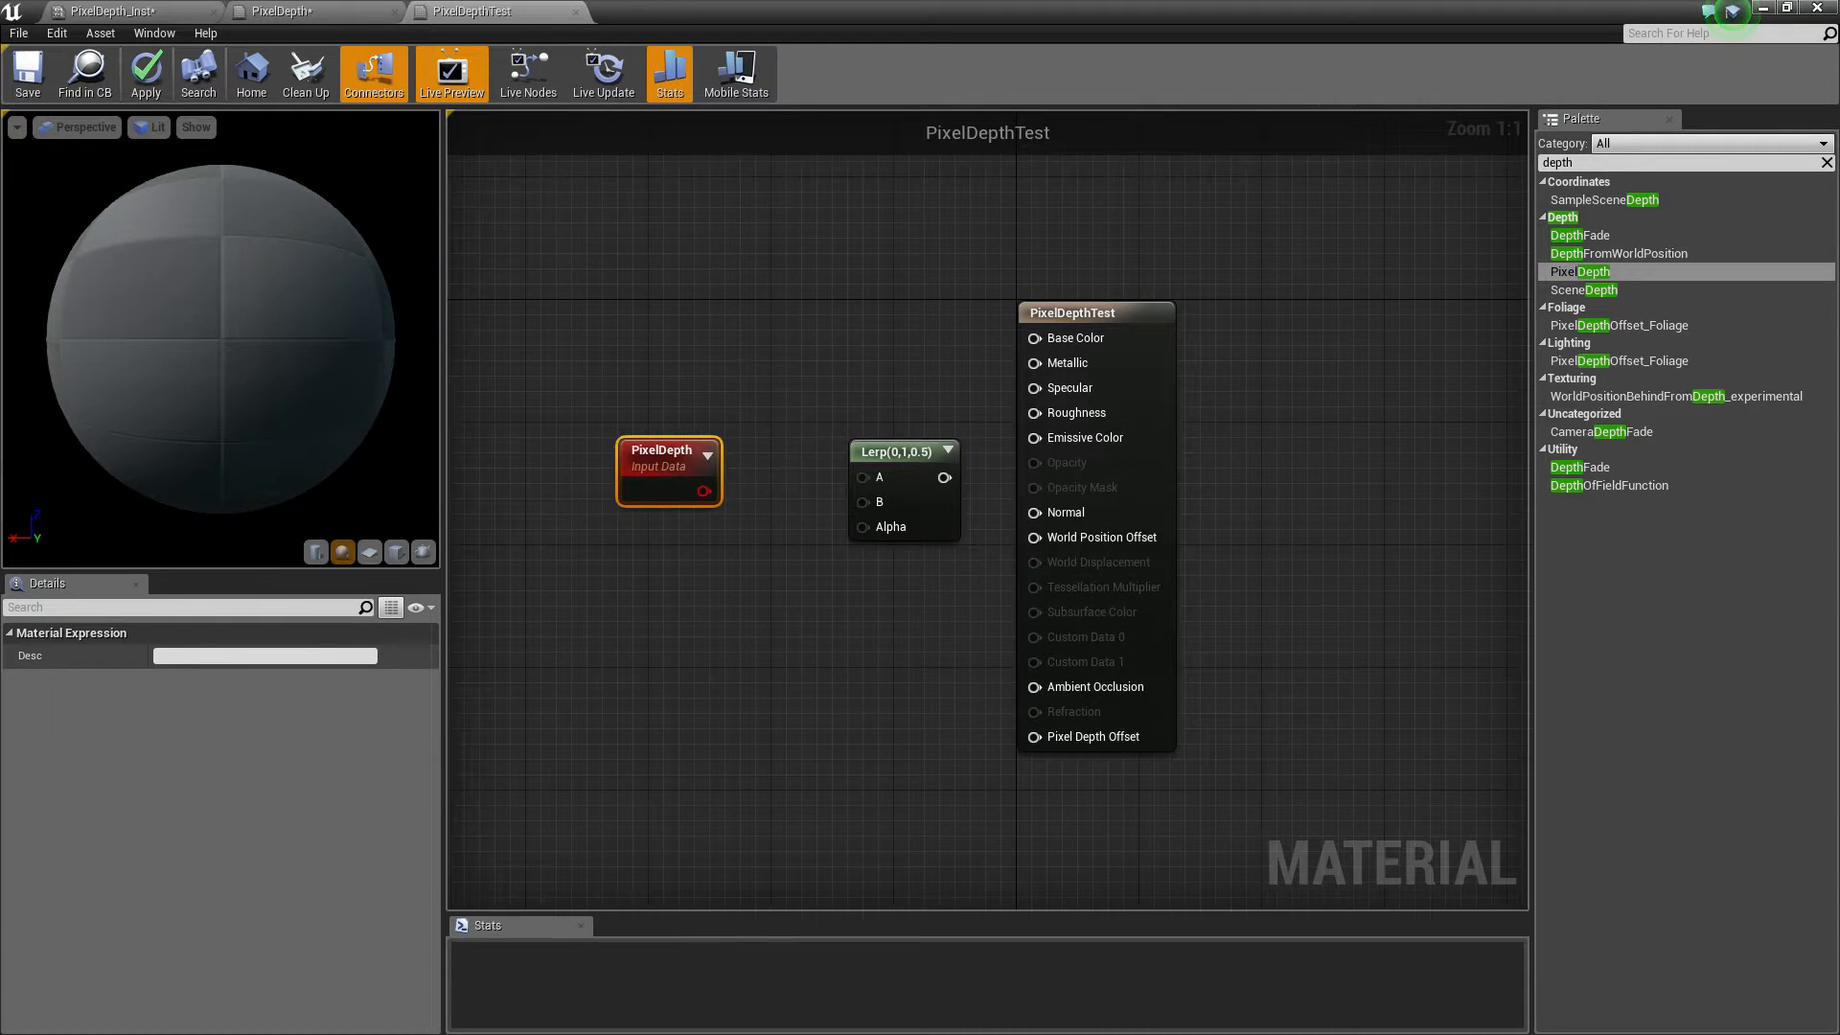
right_click_drag(636, 471, 825, 417)
left_click_drag(825, 417, 750, 450)
right_click_drag(497, 441, 701, 393)
Start previewing the PixelDepth node in the material preview
right_click(637, 375)
left_click(728, 385)
right_click_drag(242, 393, 243, 436)
right_click_drag(748, 412, 1001, 429)
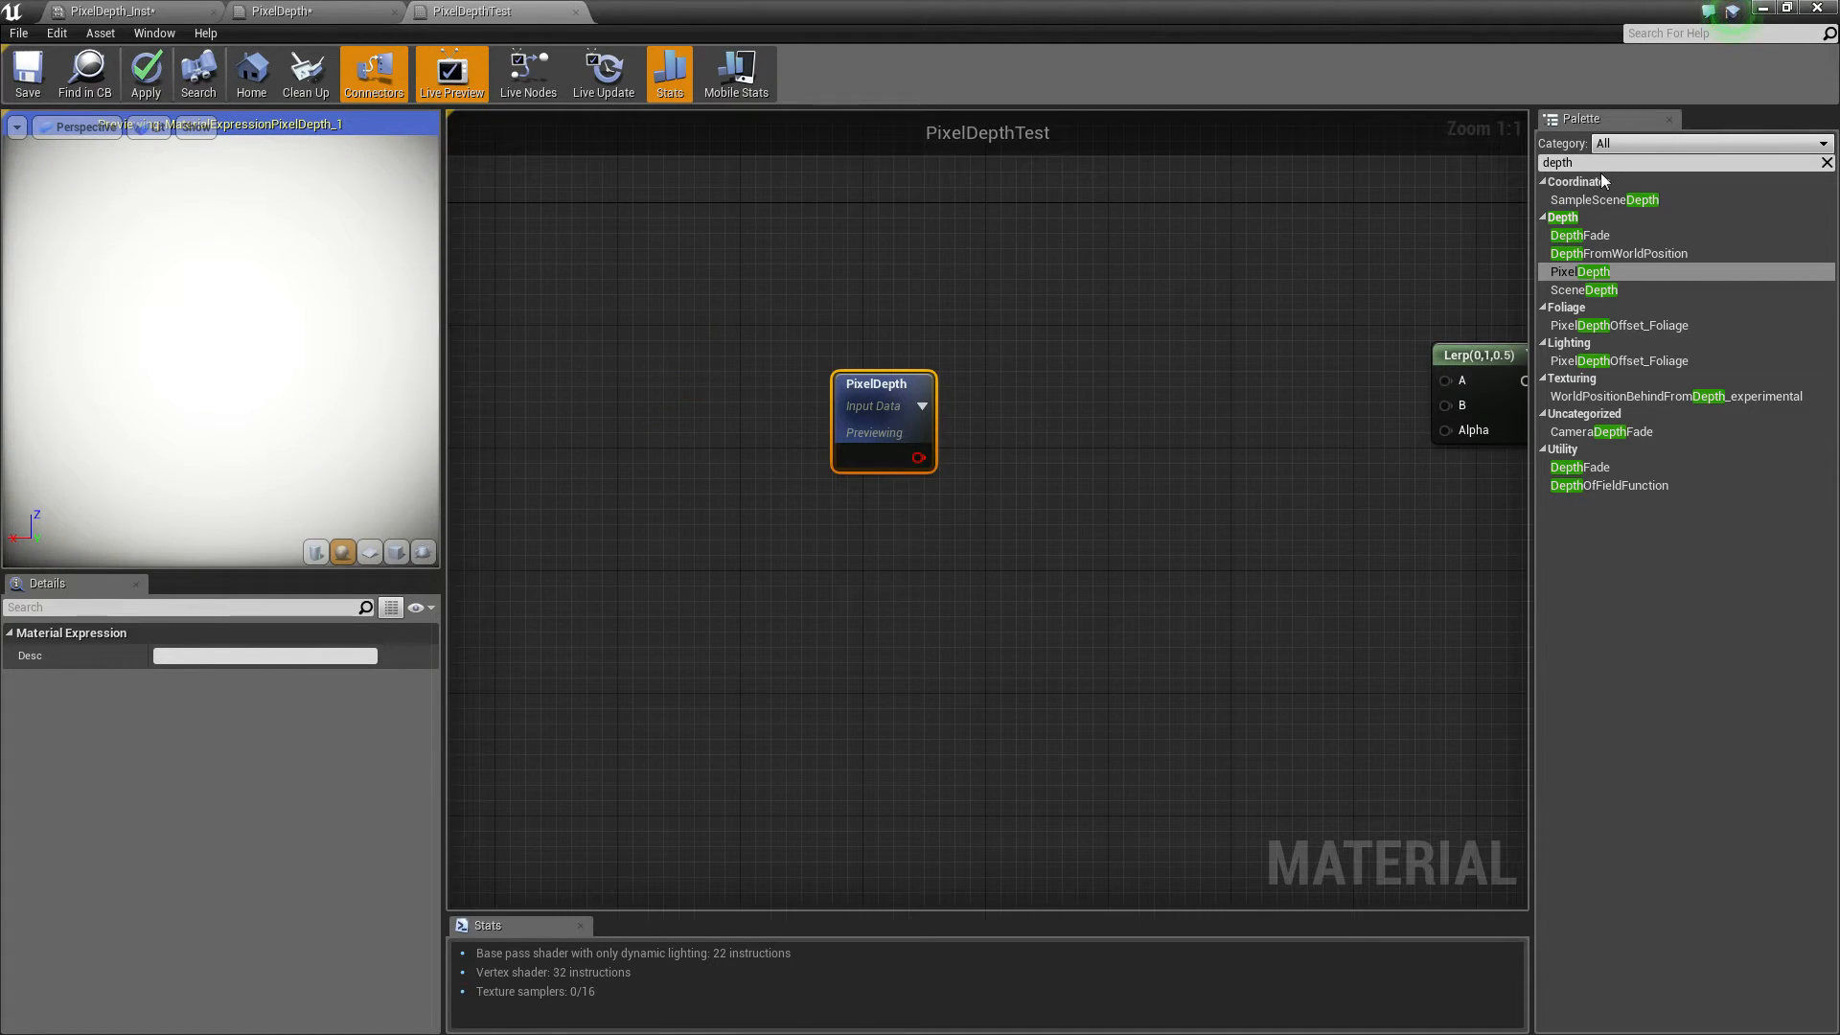
Add a Divide node and wire the PixelDepth output into its A input
key("BackSpace")
key("BackSpace")
key("BackSpace")
key("BackSpace")
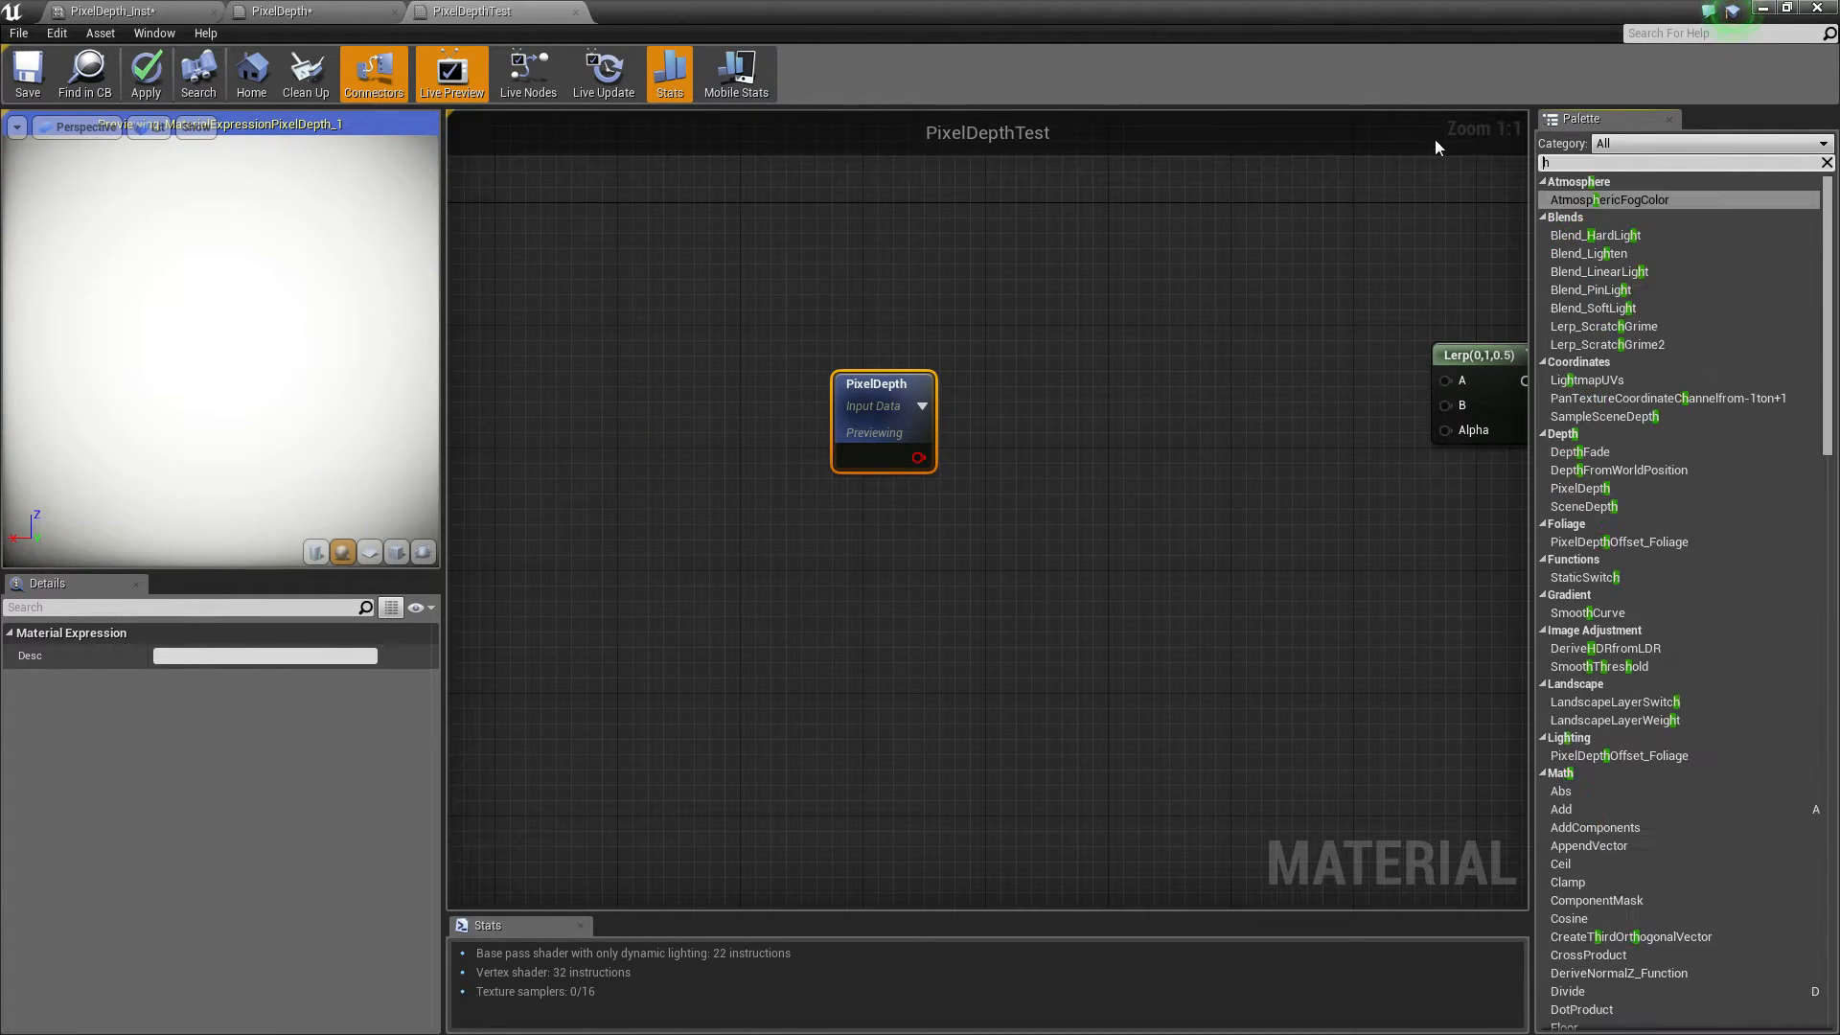
type("ivide")
left_click_drag(1568, 199, 1093, 472)
left_click(885, 574)
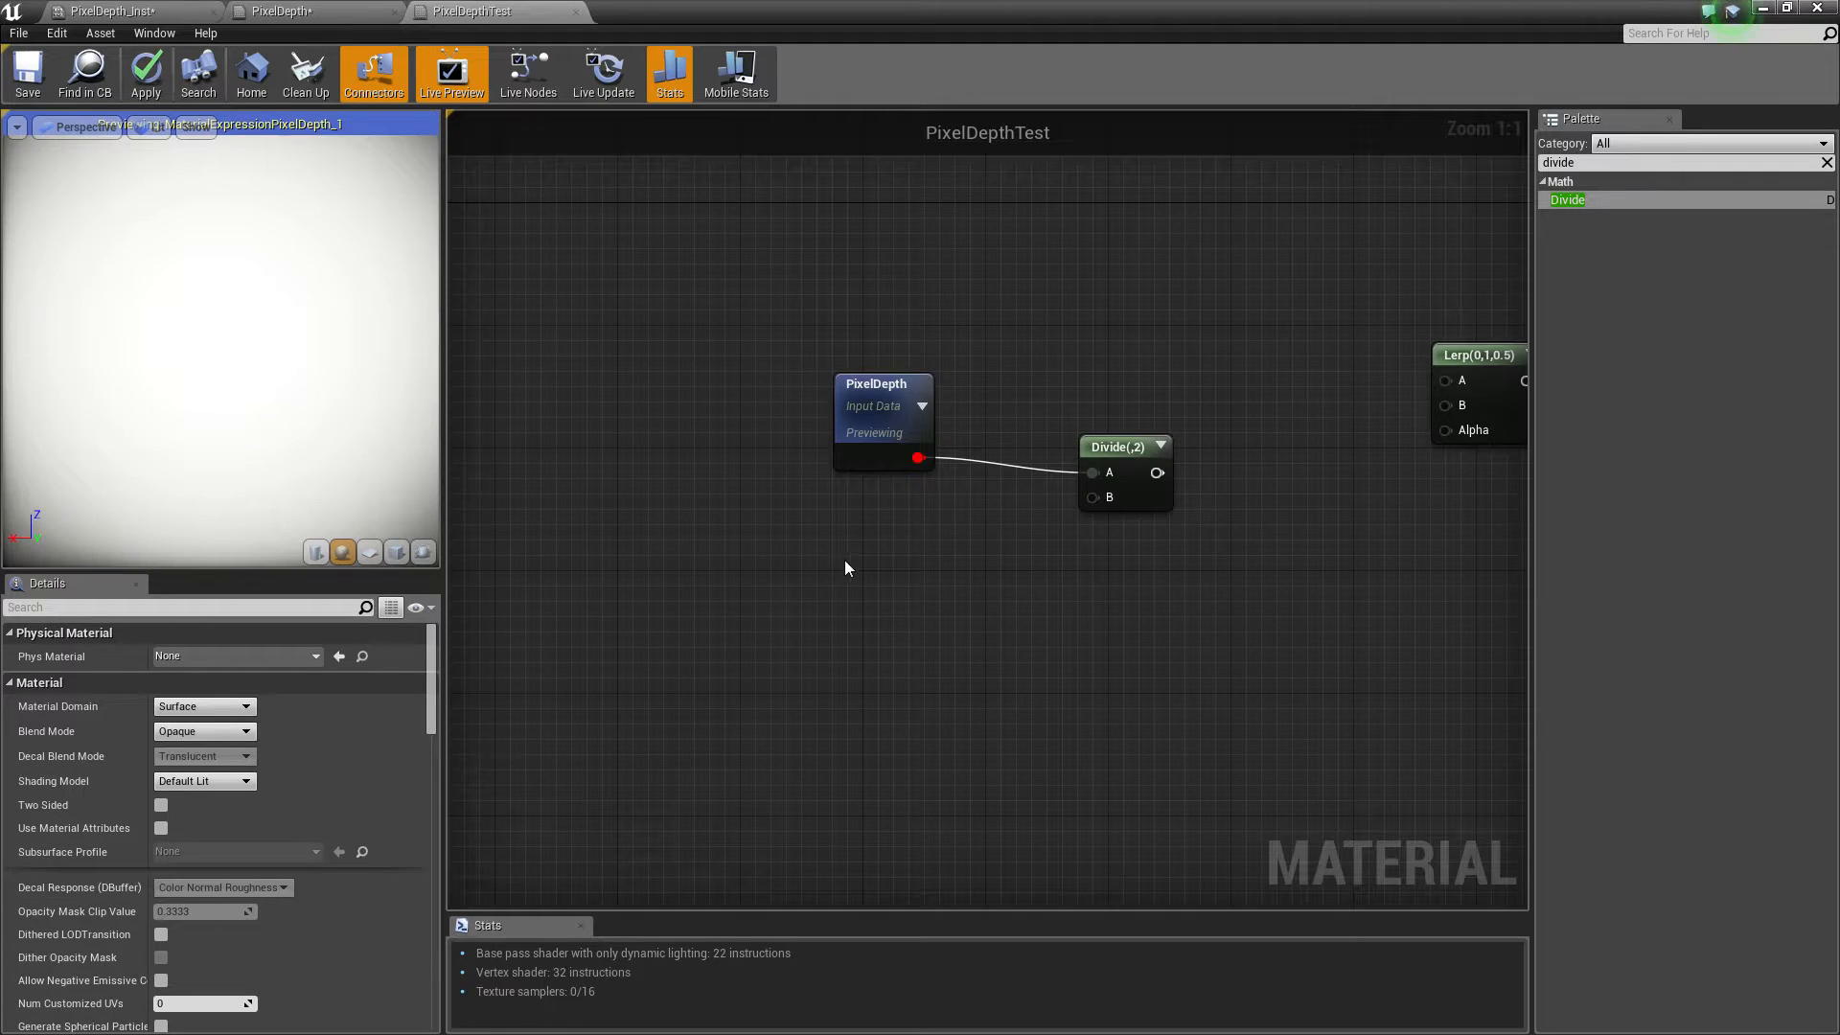
Add a scalar parameter named Range with default value 300 feeding the Divide node's B input
left_click(844, 565)
left_click_drag(1117, 499, 1098, 498)
mouse_move(867, 603)
left_mouse_down()
mouse_move(808, 569)
mouse_move(887, 601)
left_mouse_up()
right_click(900, 570)
left_click(920, 578)
left_click(214, 750)
type("Range")
key("Return")
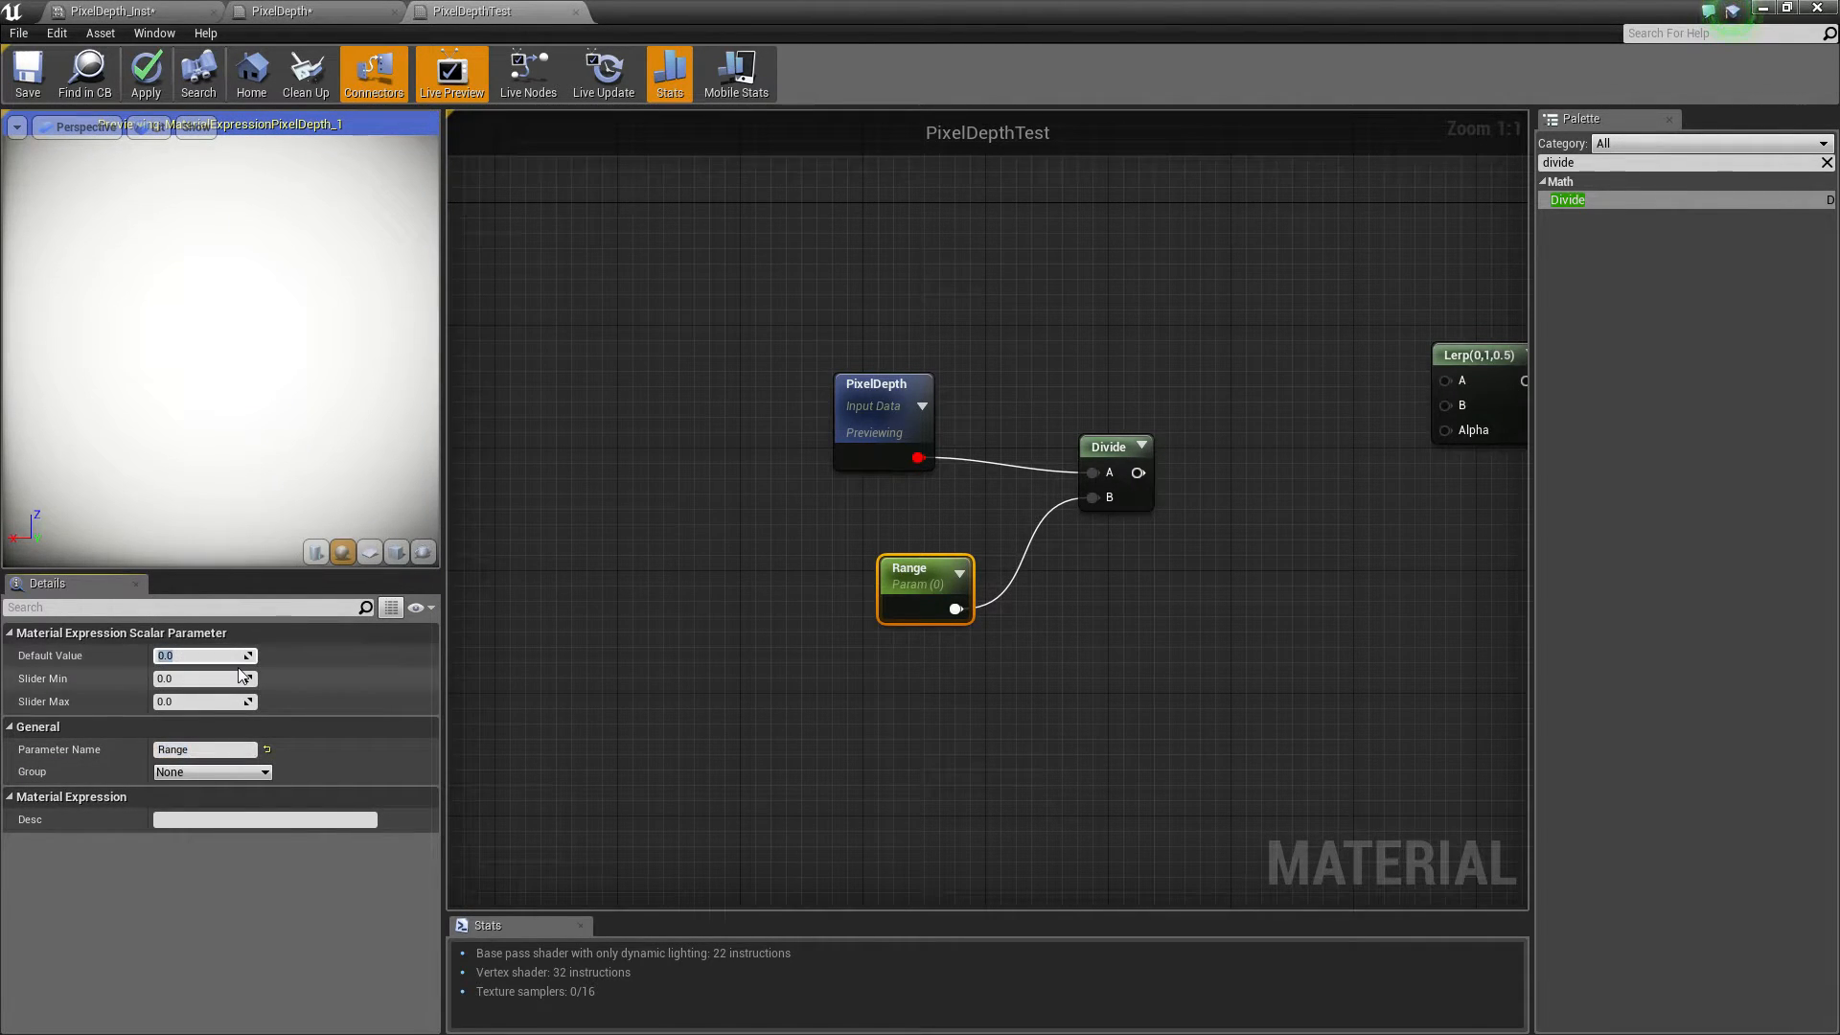
type("300")
key("Return")
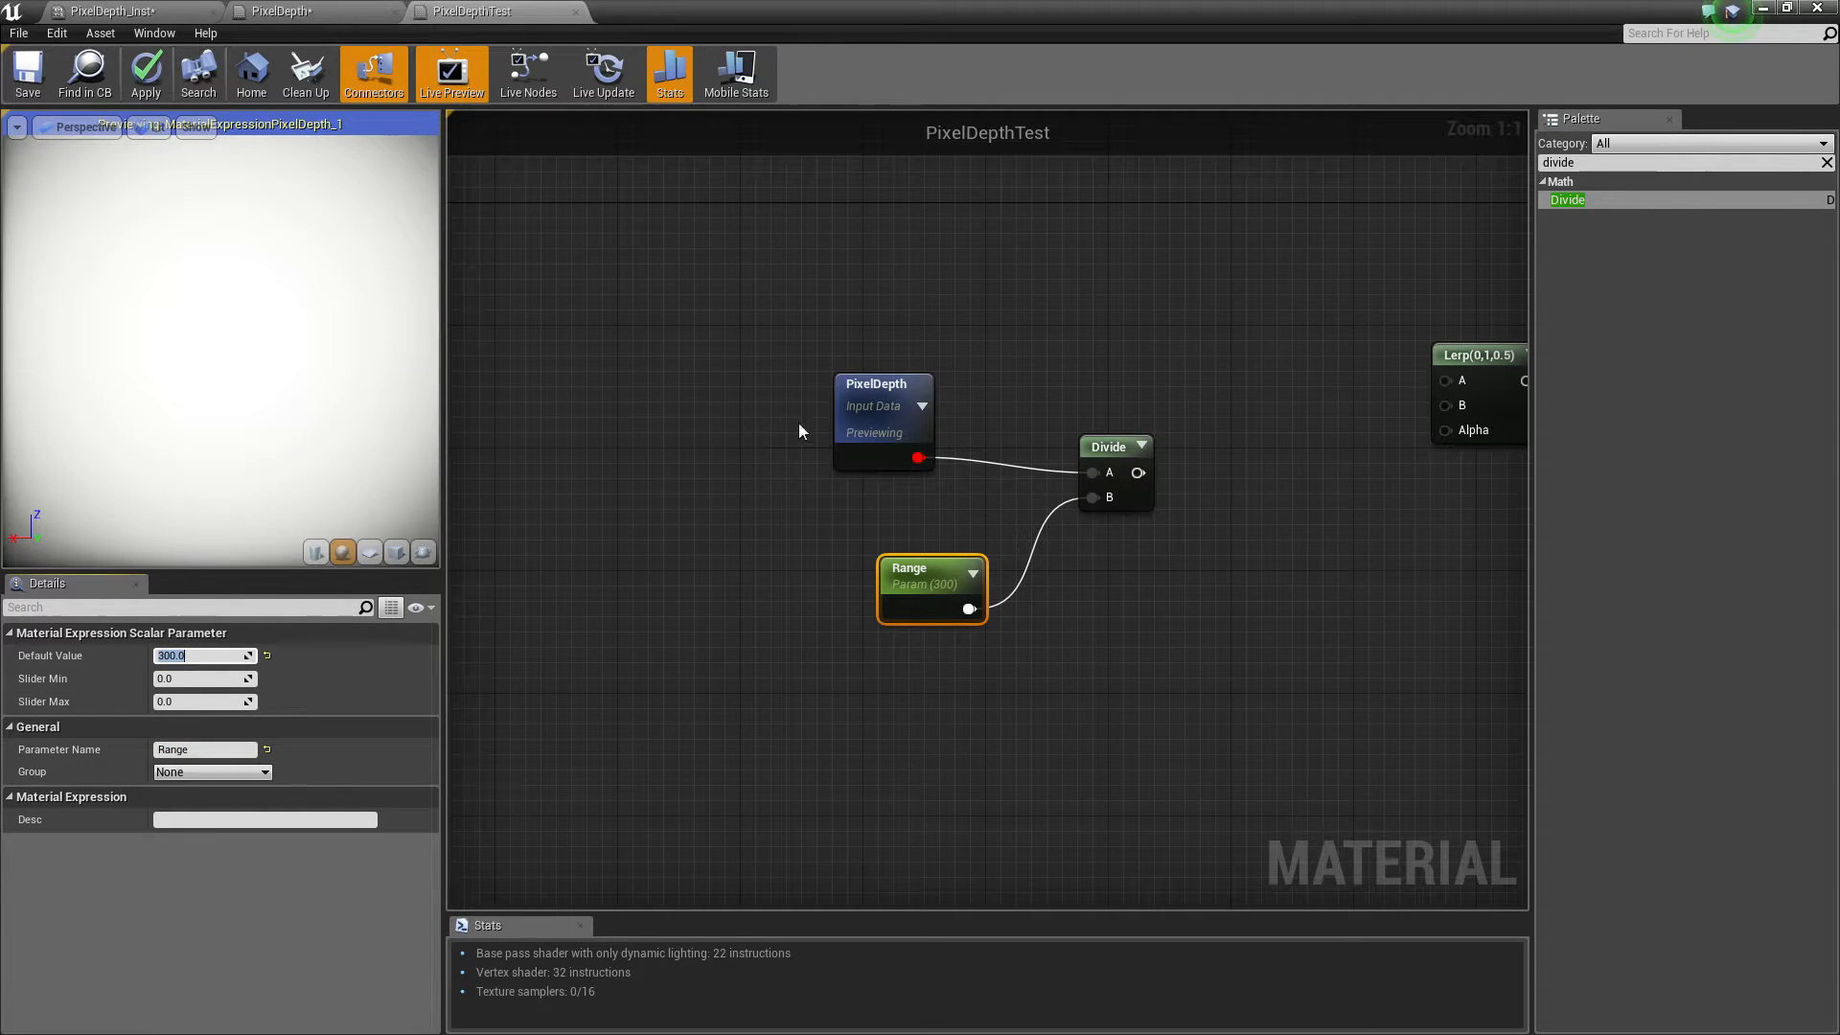
Start previewing the Divide node
right_click(1110, 444)
left_click(1217, 454)
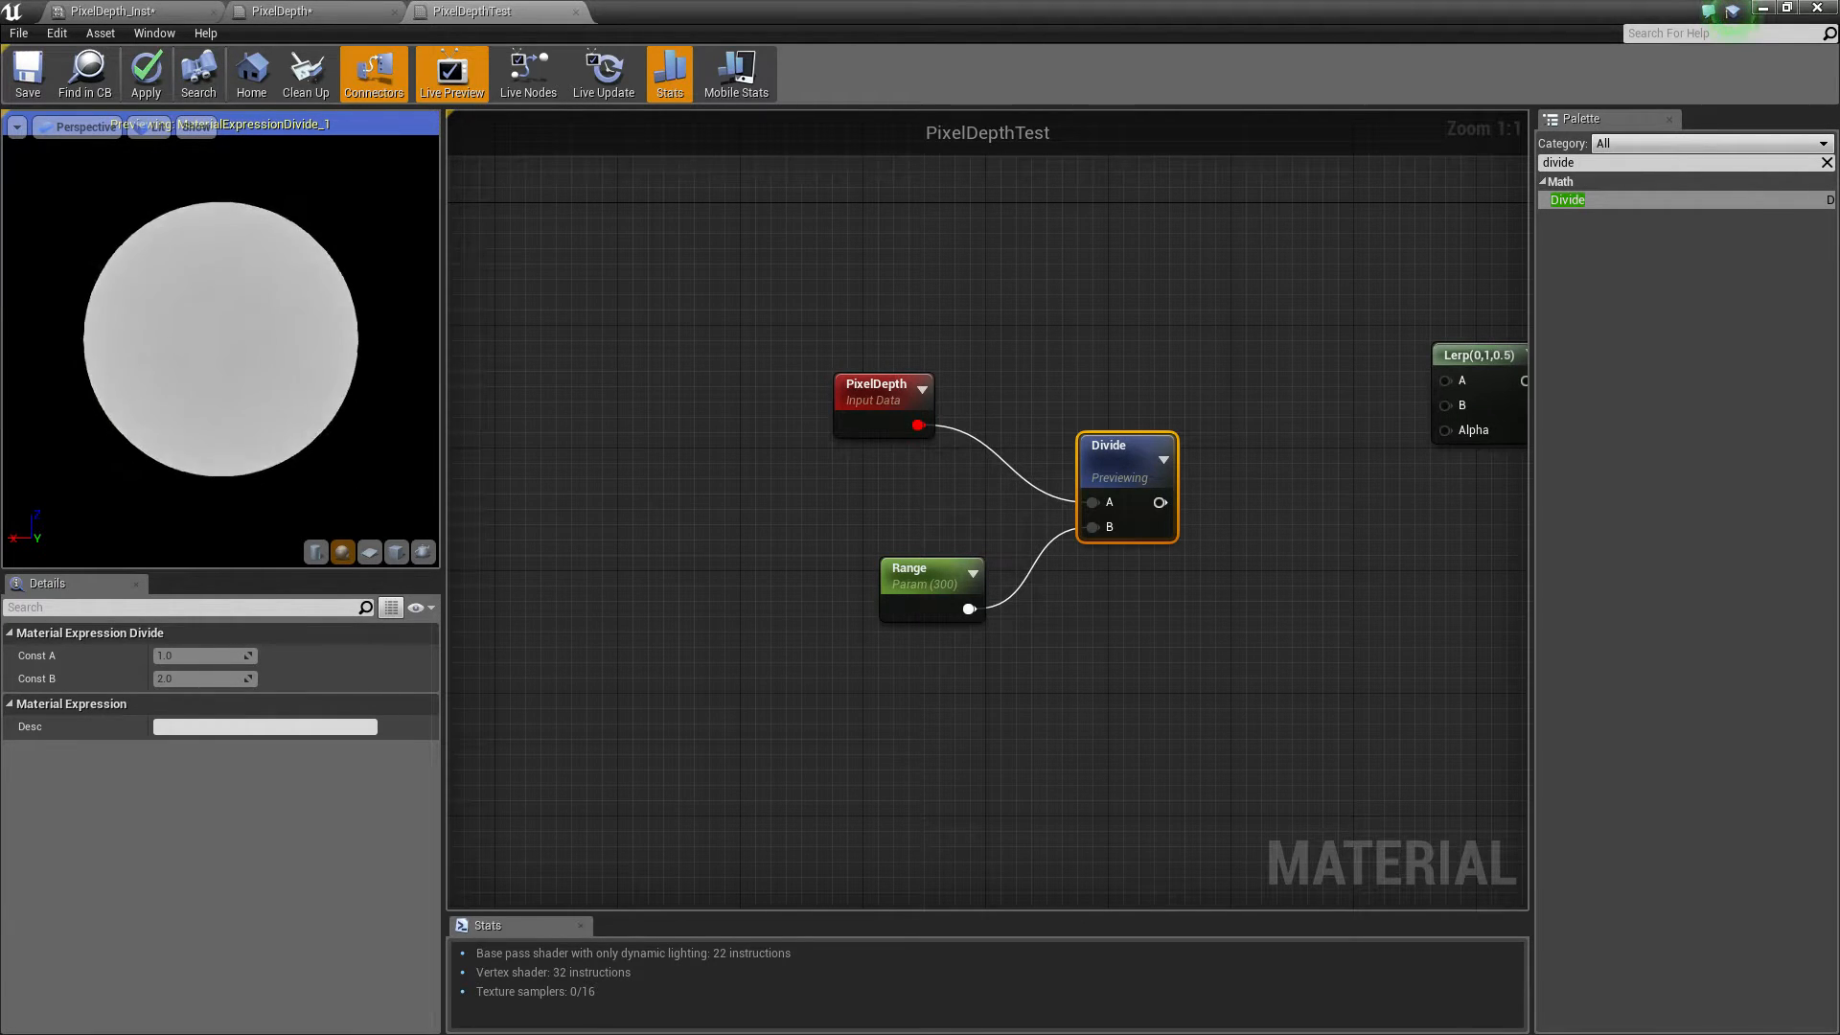
right_click_drag(1186, 391, 1153, 360)
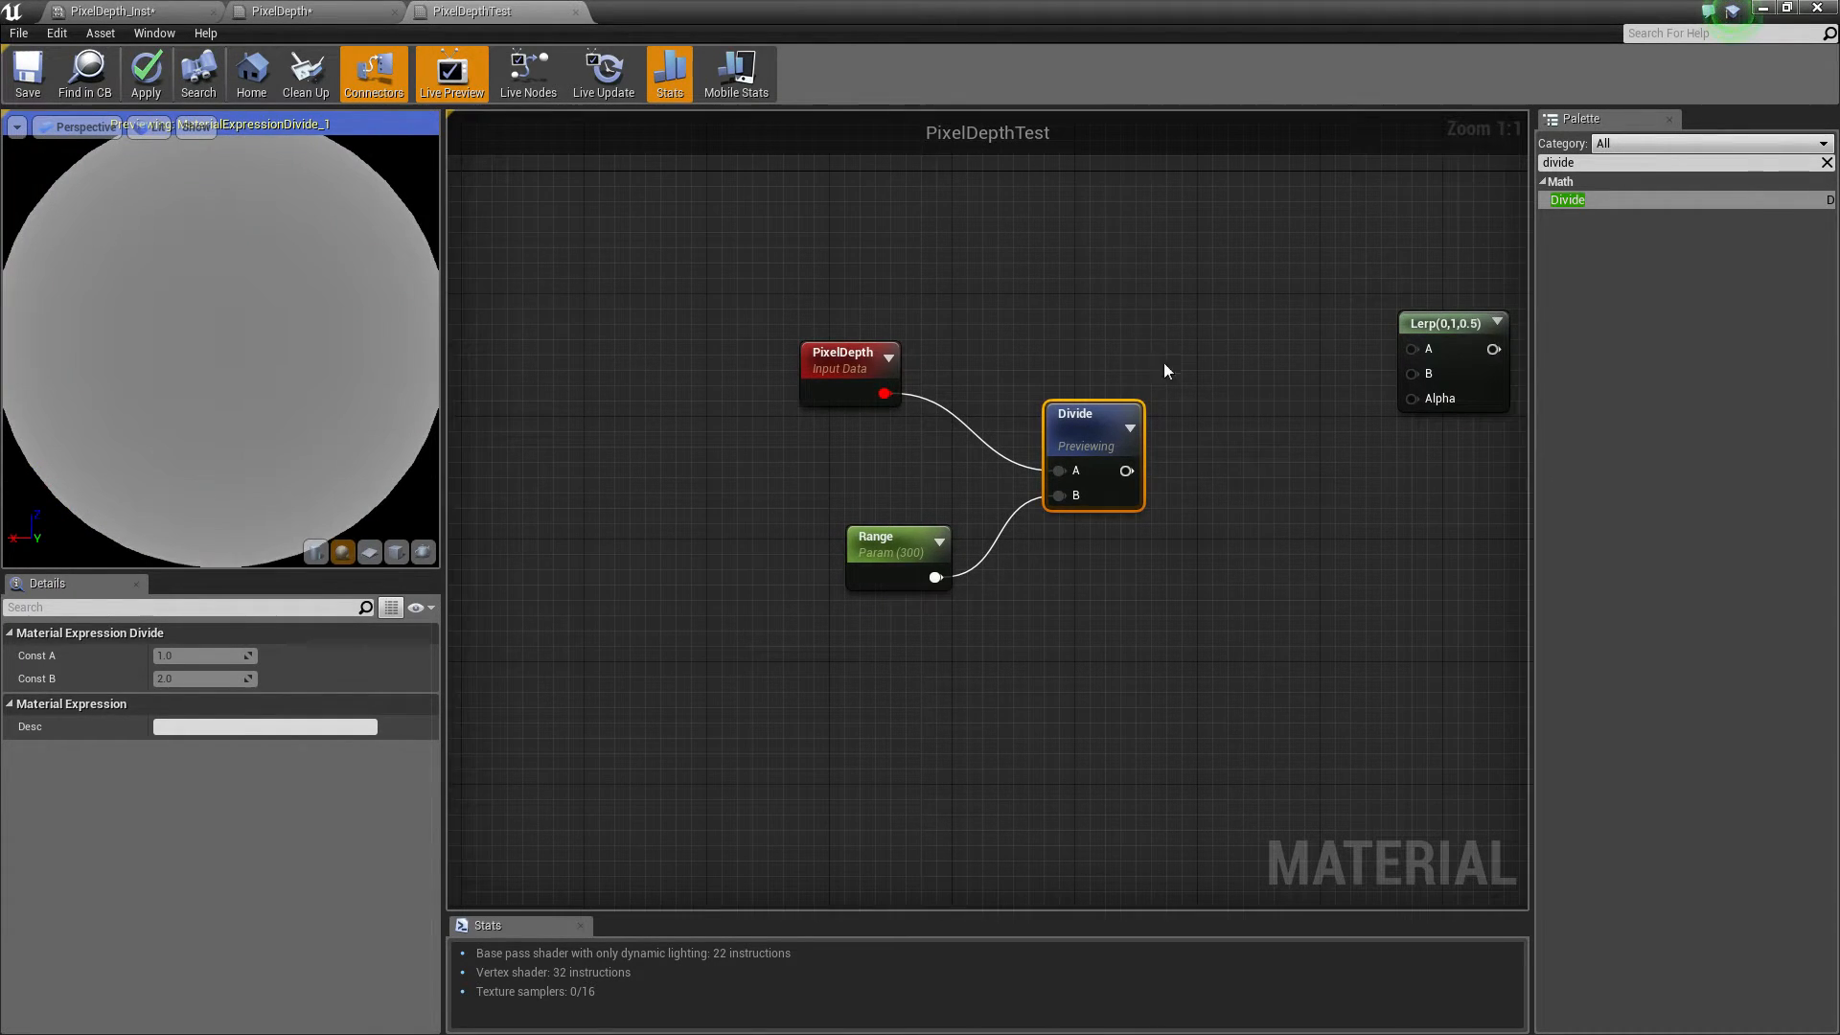
Move the nodes left and add a Clamp node connected to the Divide output
left_click_drag(790, 310, 1083, 568)
left_click_drag(1097, 471, 898, 440)
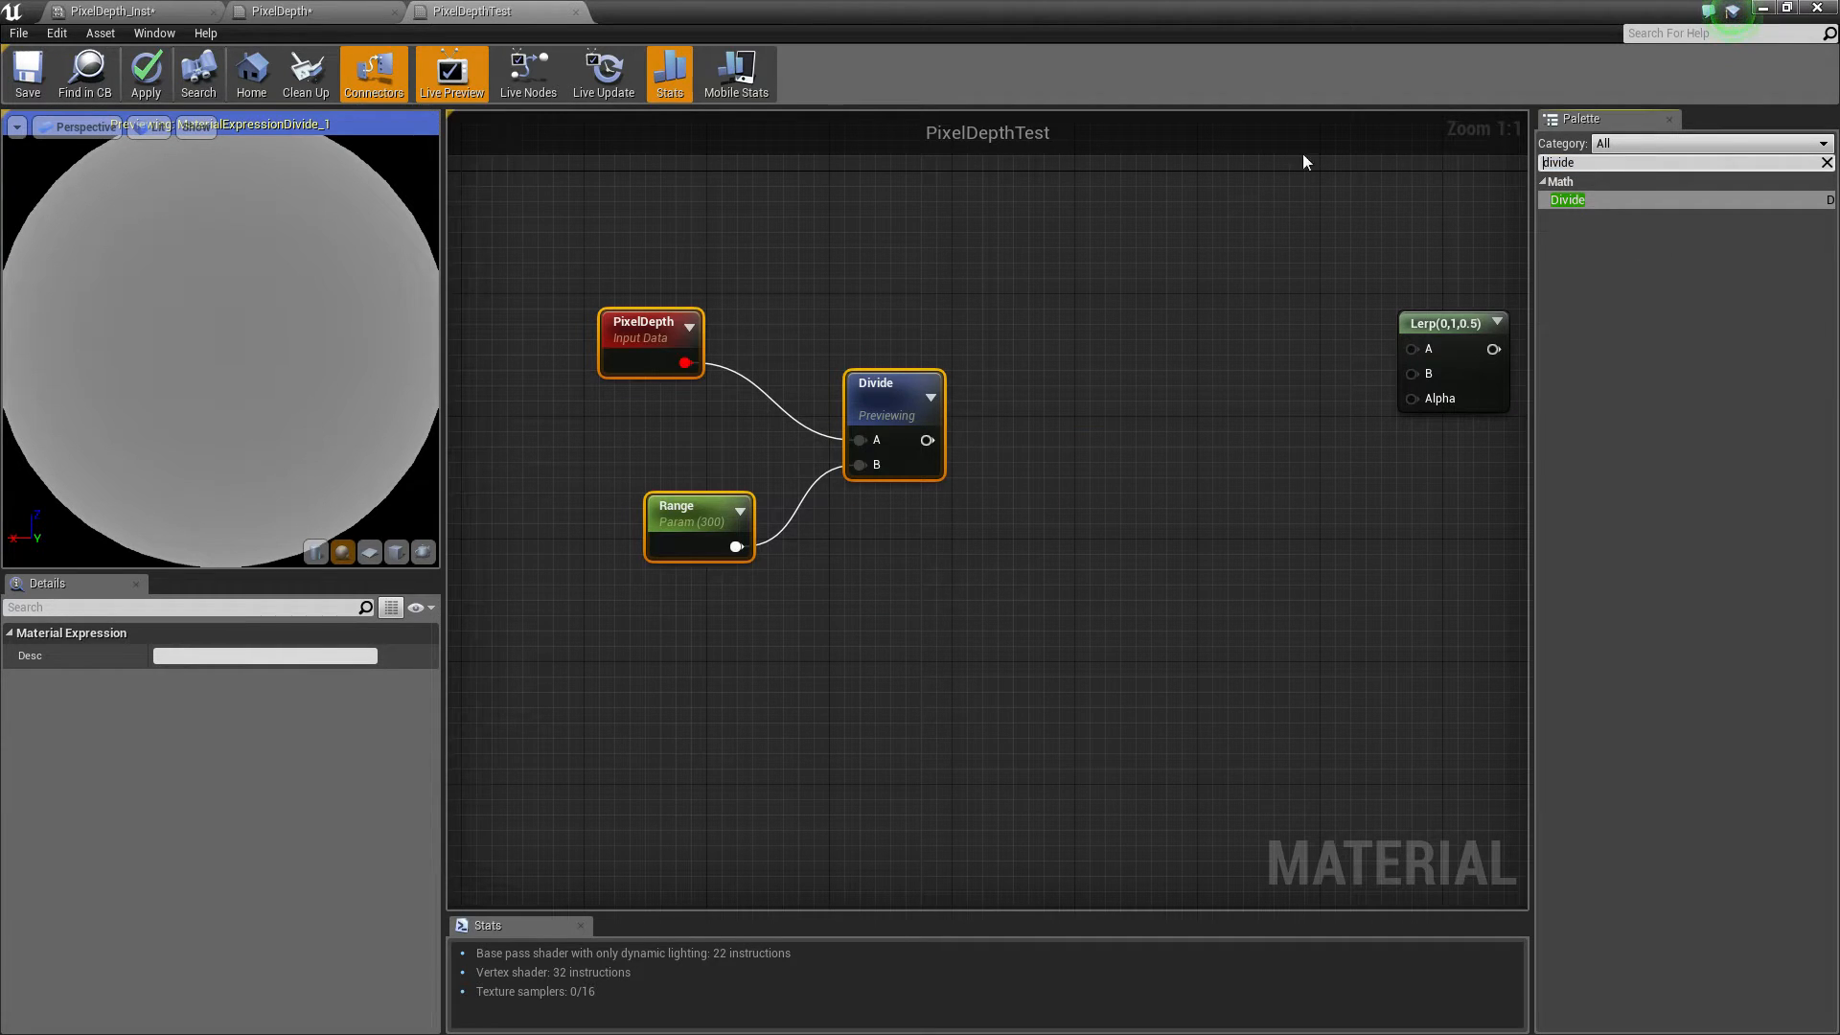
key("ctrl+a")
type("clam")
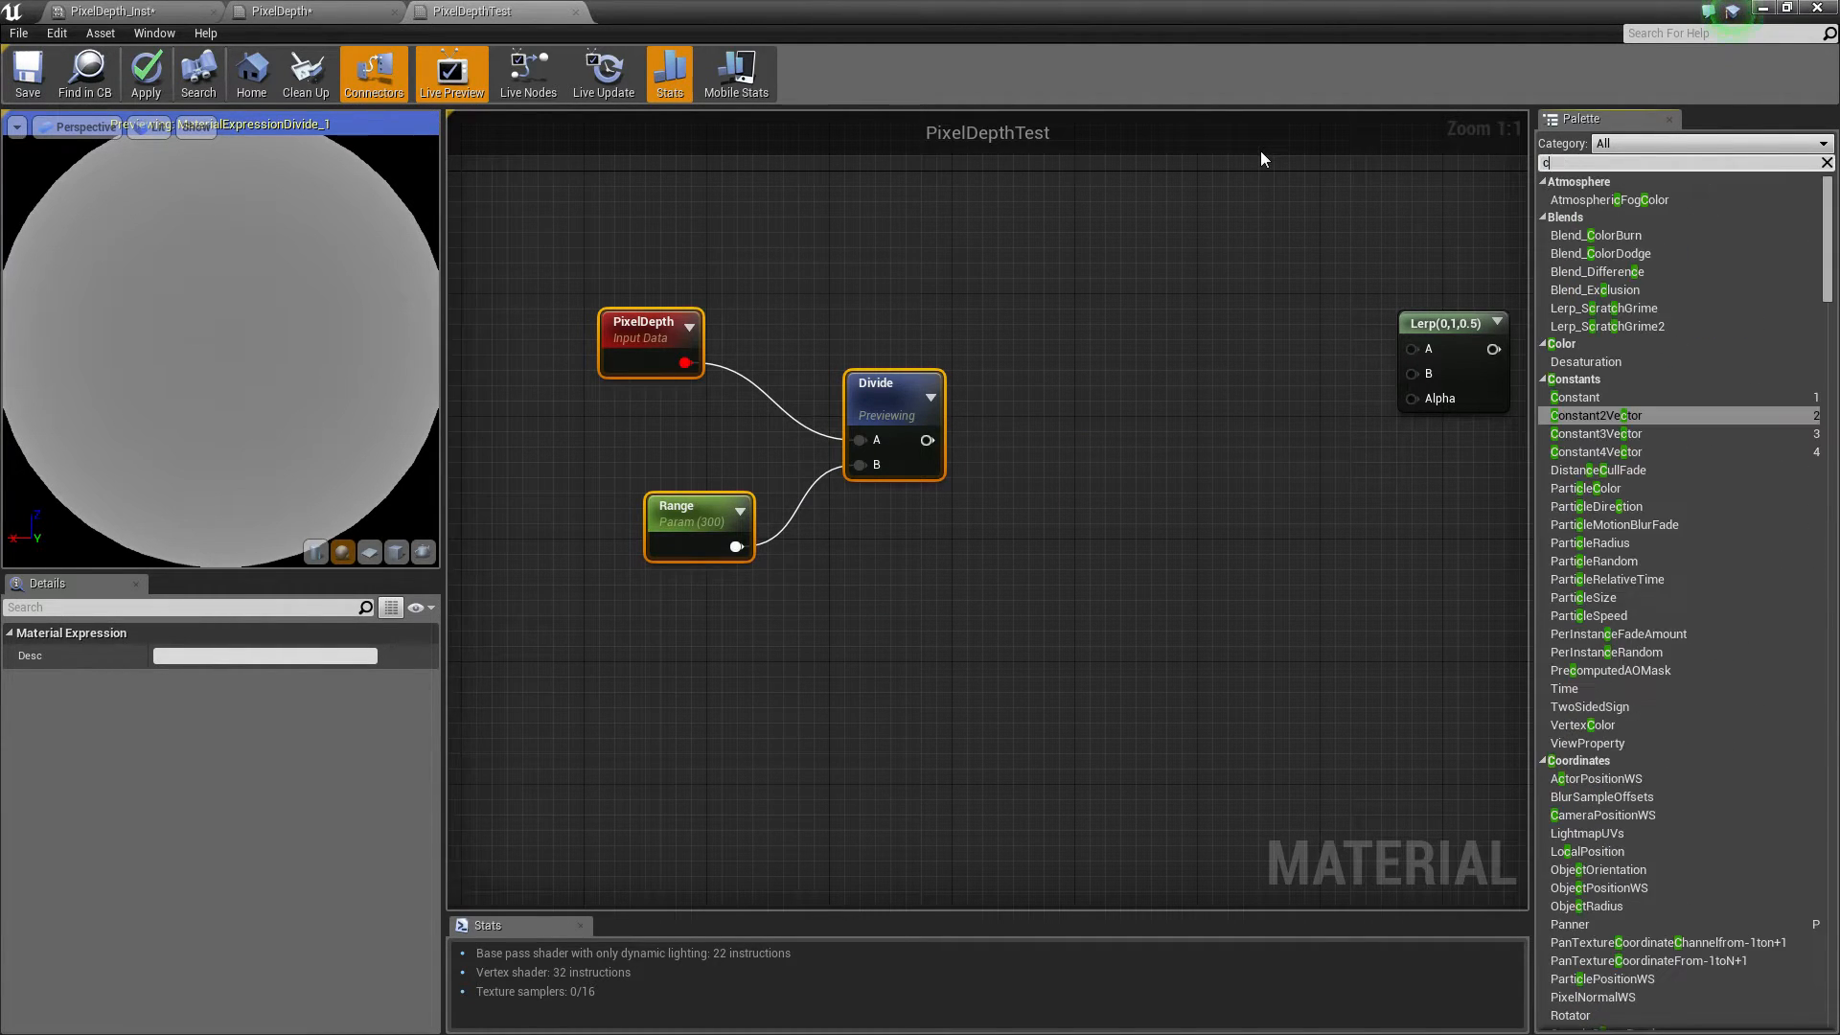
left_click_drag(1596, 201, 1047, 437)
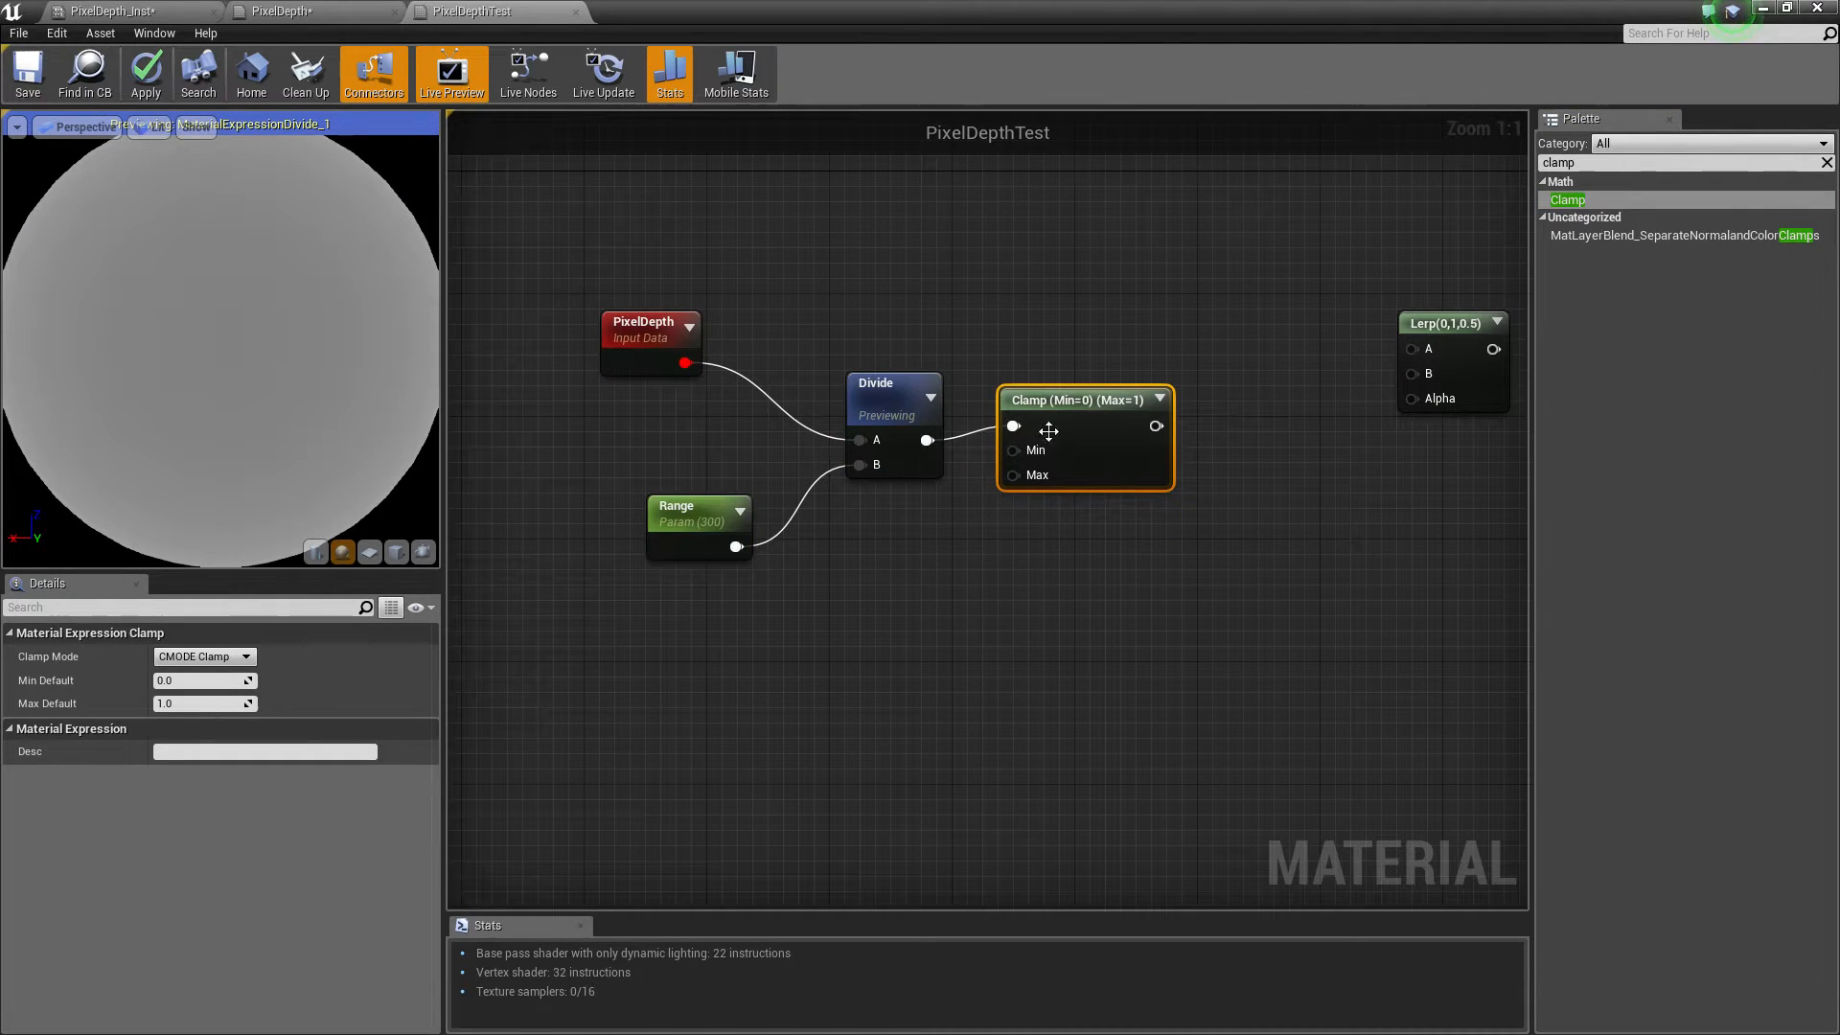
Insert a Multiply node with B set to 100 between the Range parameter and the Divide's B input
left_click(897, 604)
left_click_drag(706, 529, 477, 621)
right_click_drag(690, 587, 990, 509)
left_click(904, 601)
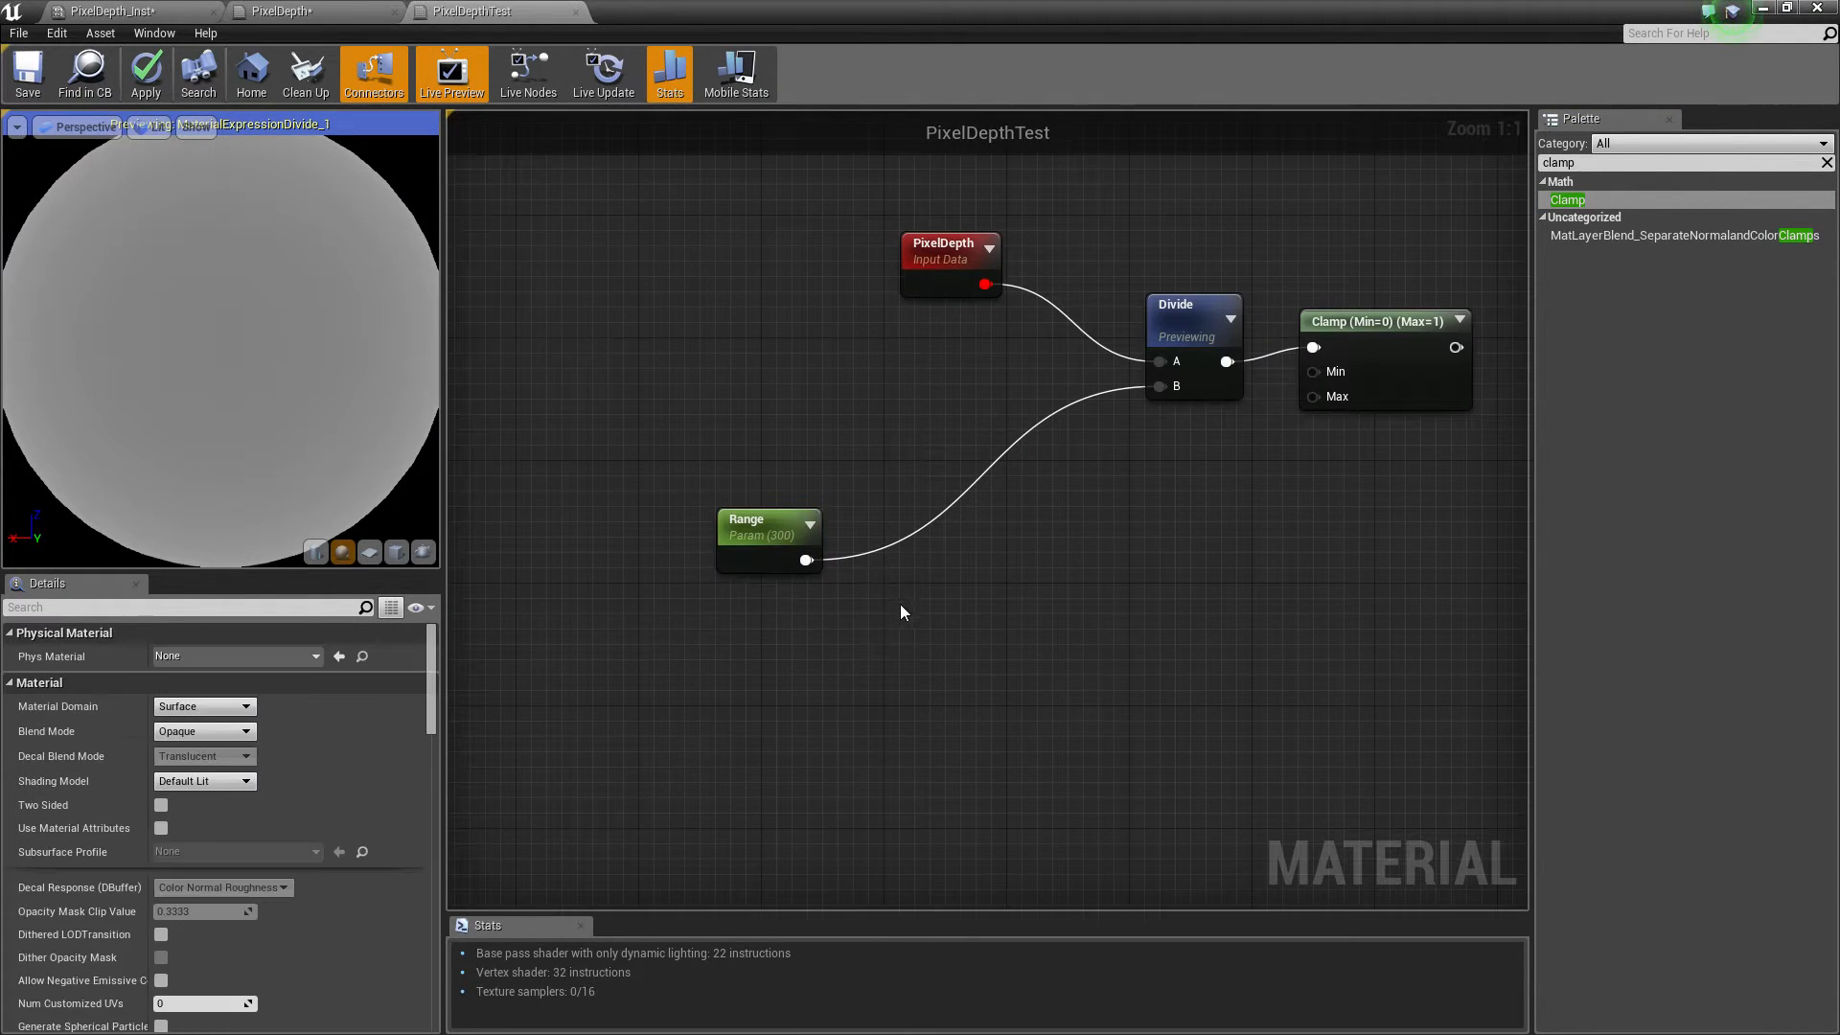
left_click(923, 446)
left_click_drag(940, 482, 938, 482)
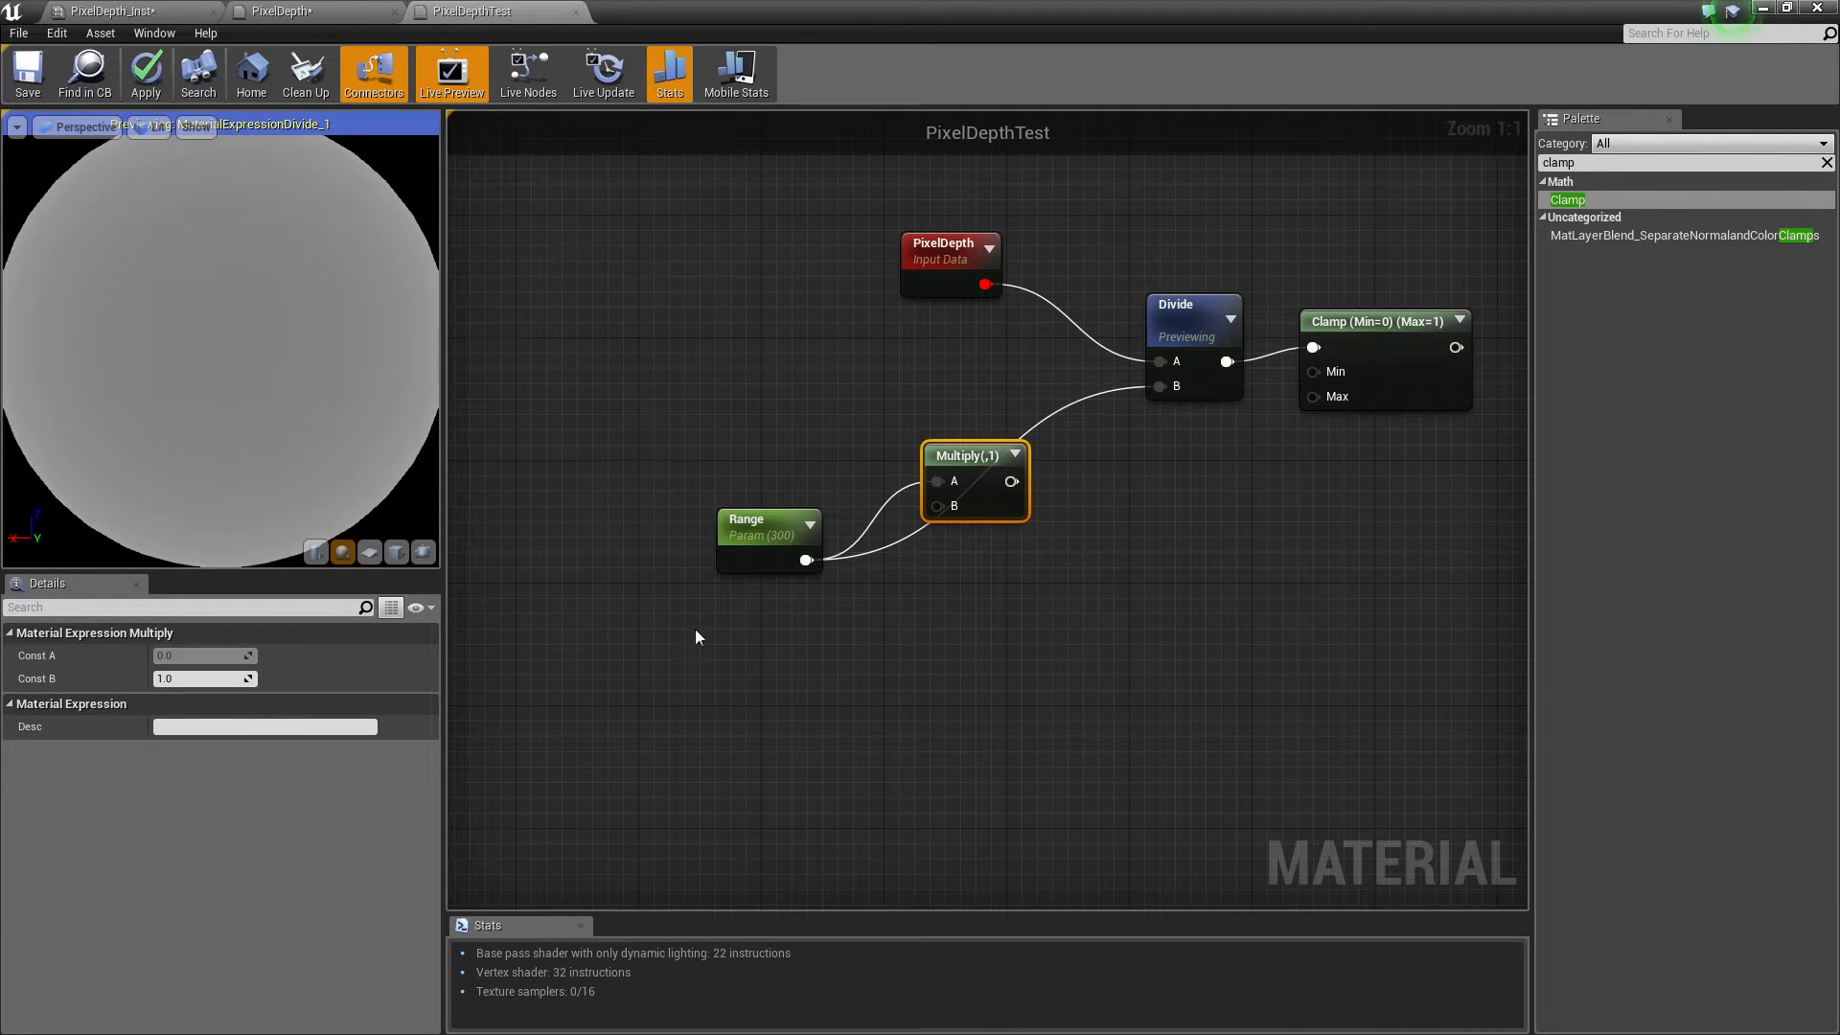
left_click(217, 679)
type("100")
key("Return")
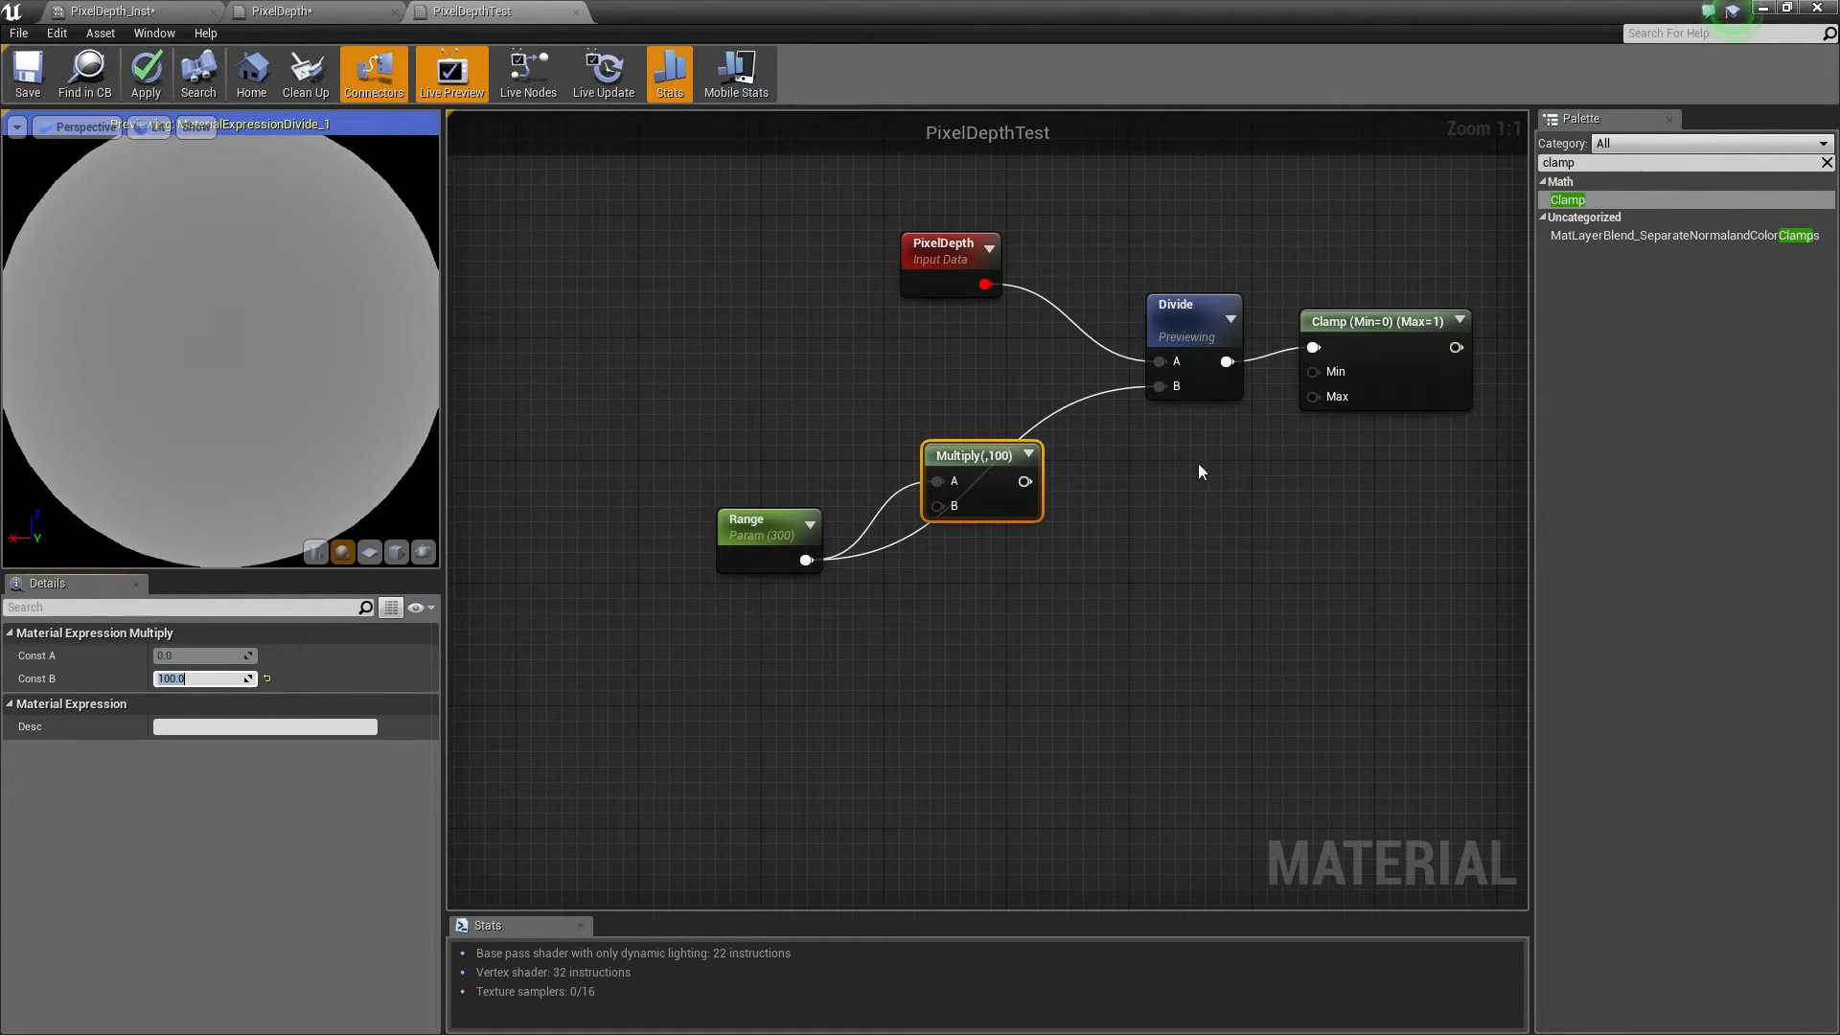
left_click_drag(961, 495, 1030, 484)
left_click_drag(1161, 382, 1159, 384)
left_click_drag(1033, 453, 1018, 438)
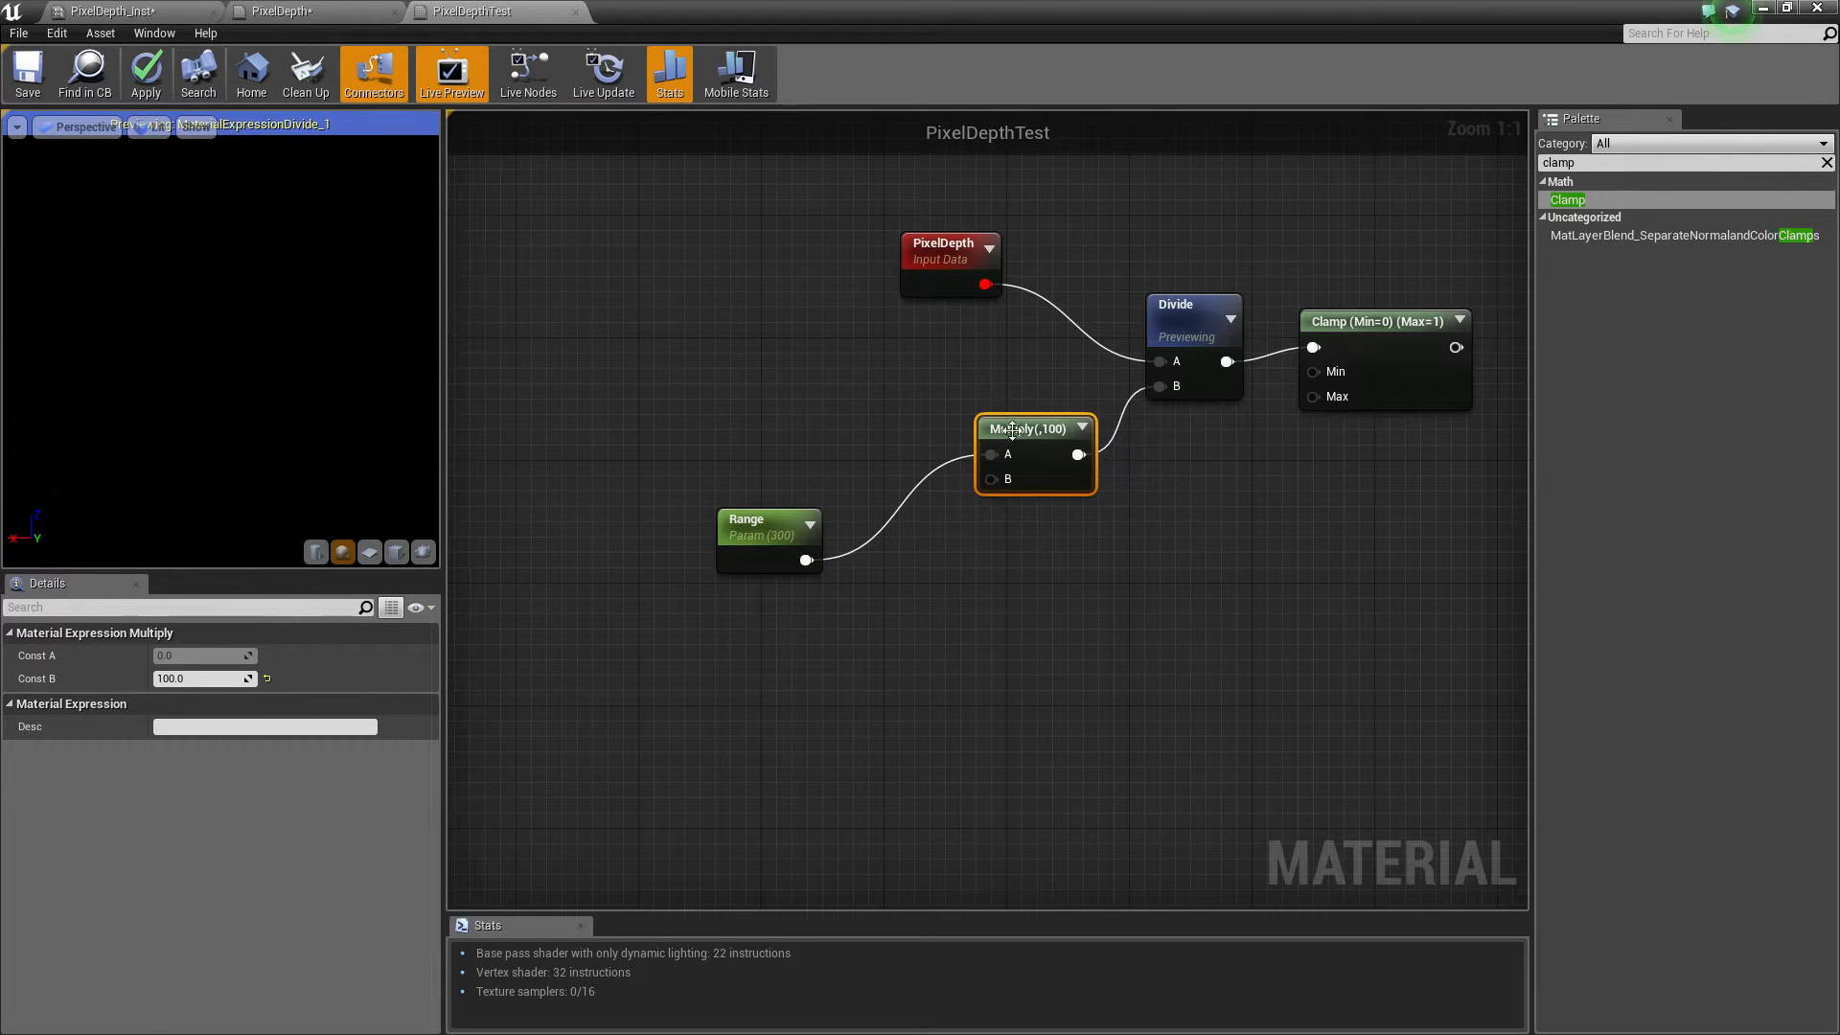
Set the Range parameter's default value to 3
left_click(876, 609)
left_click_drag(772, 537, 772, 478)
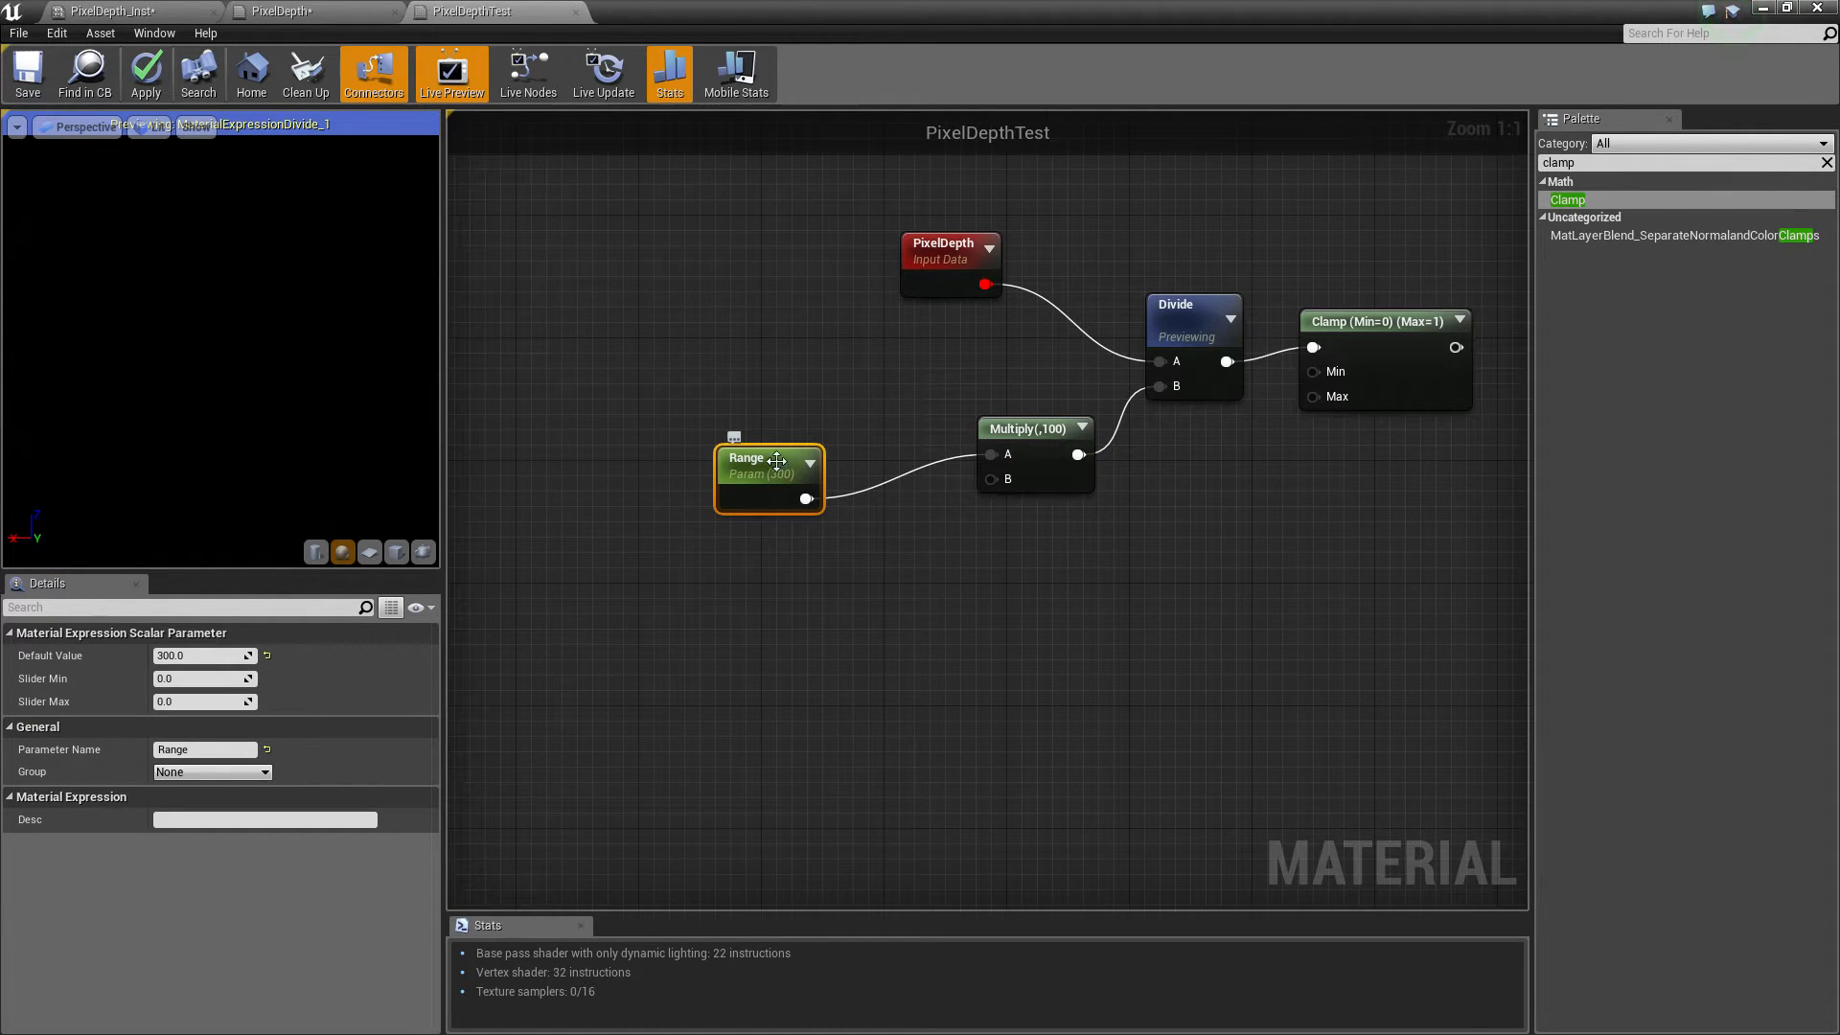
left_click(222, 660)
type("3")
key("Return")
left_click_drag(763, 471, 794, 501)
left_click_drag(207, 659, 306, 680)
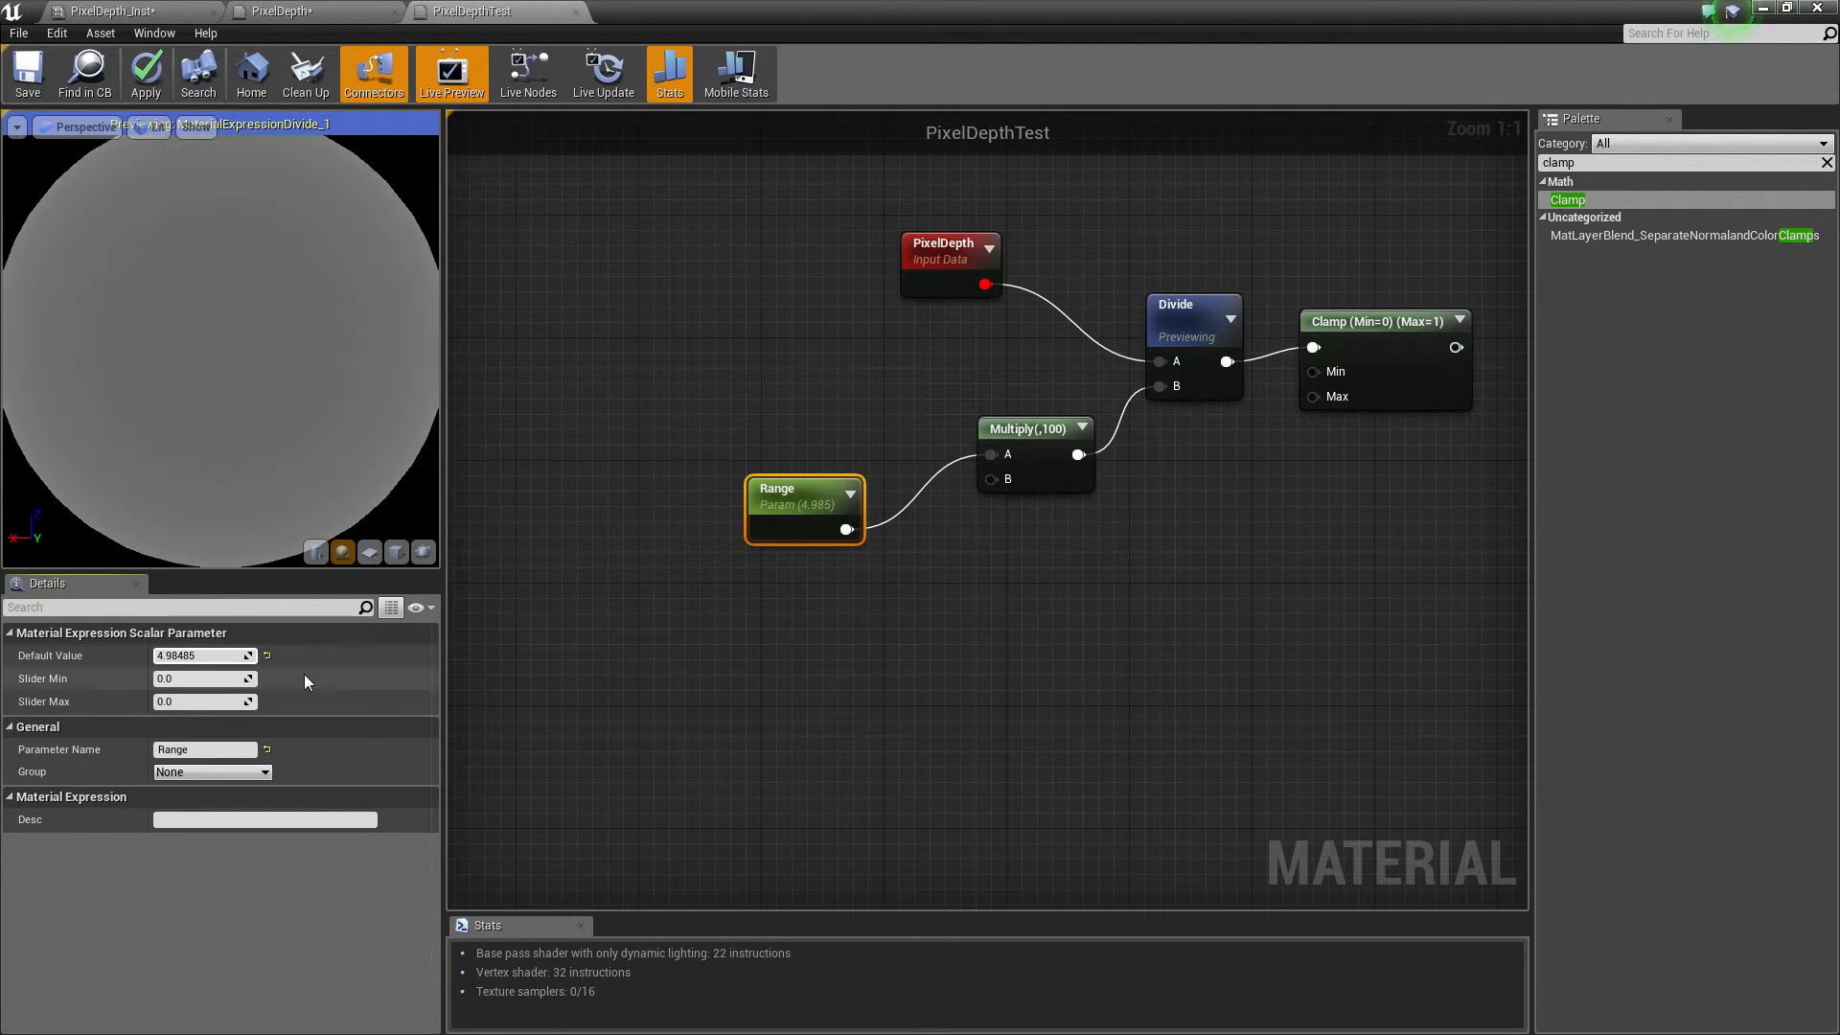
left_click(202, 656)
type("3")
key("Return")
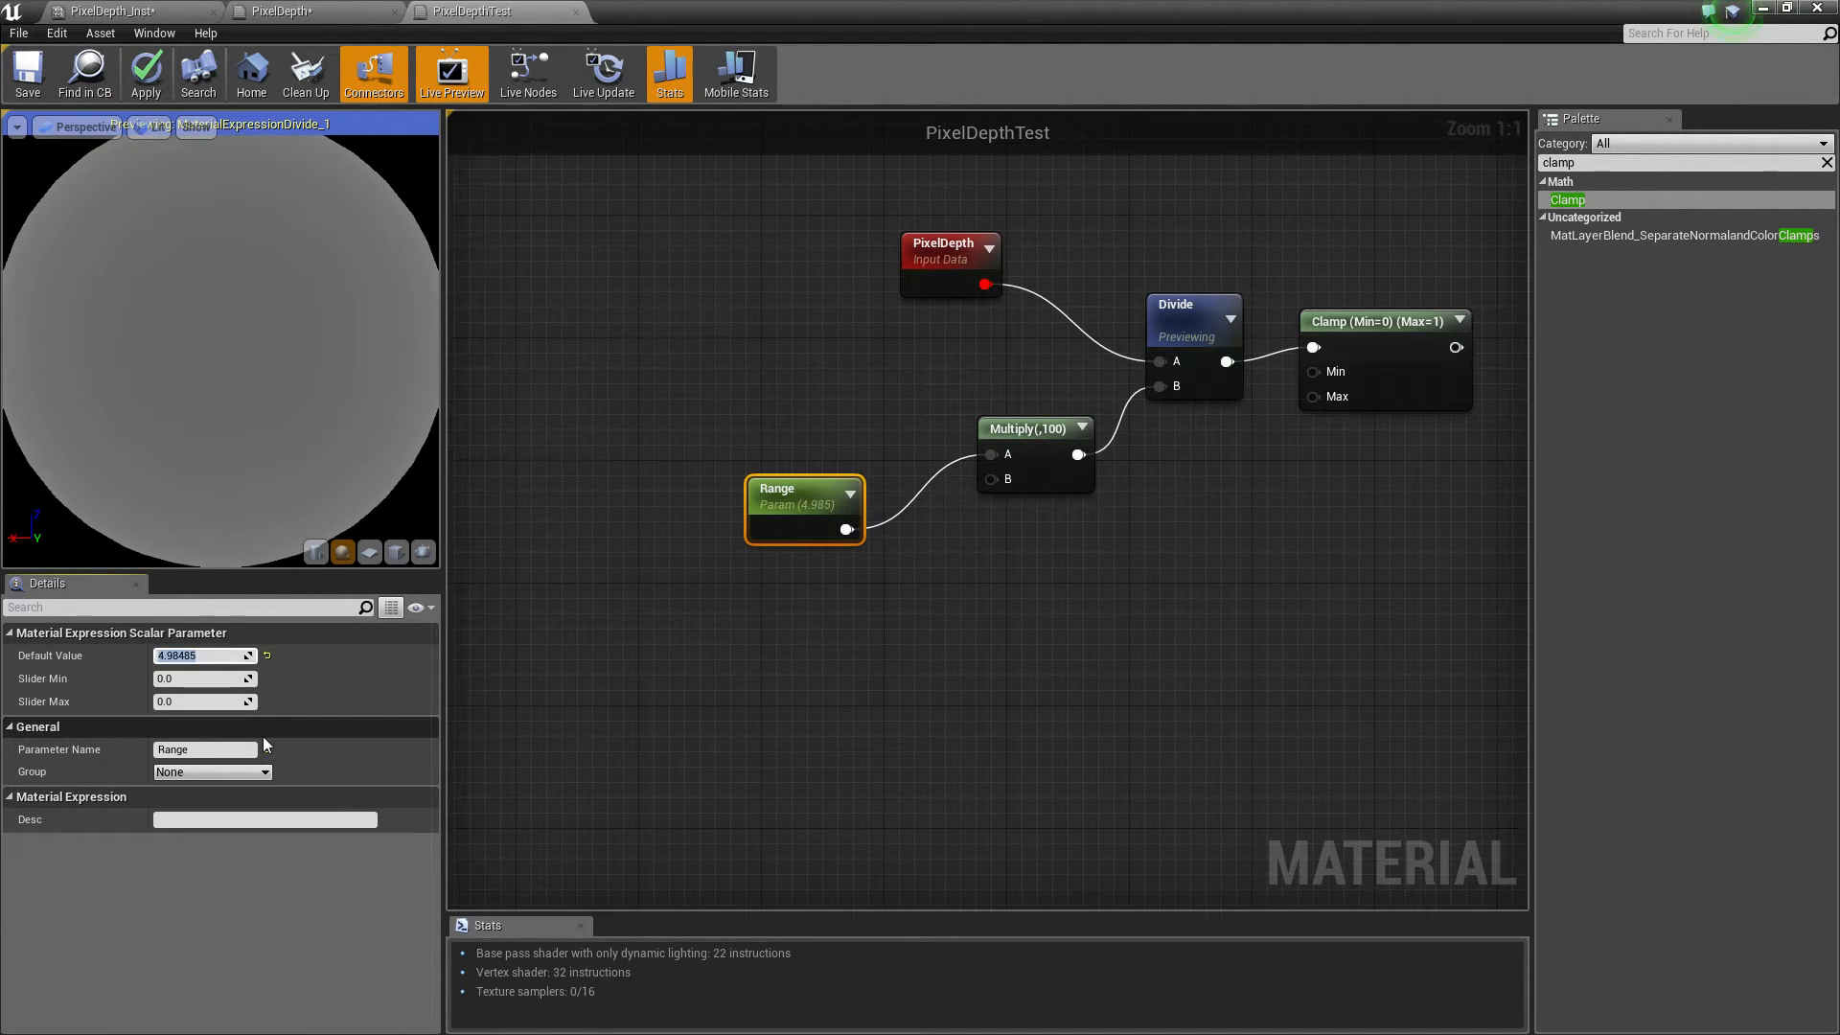
Connect the Clamp output to the Lerp node's Alpha input and start previewing the Clamp node
left_click(1194, 637)
right_click_drag(1240, 558, 752, 683)
left_click_drag(905, 464, 947, 420)
left_click_drag(1226, 455, 1225, 449)
right_click_drag(1166, 355, 1065, 401)
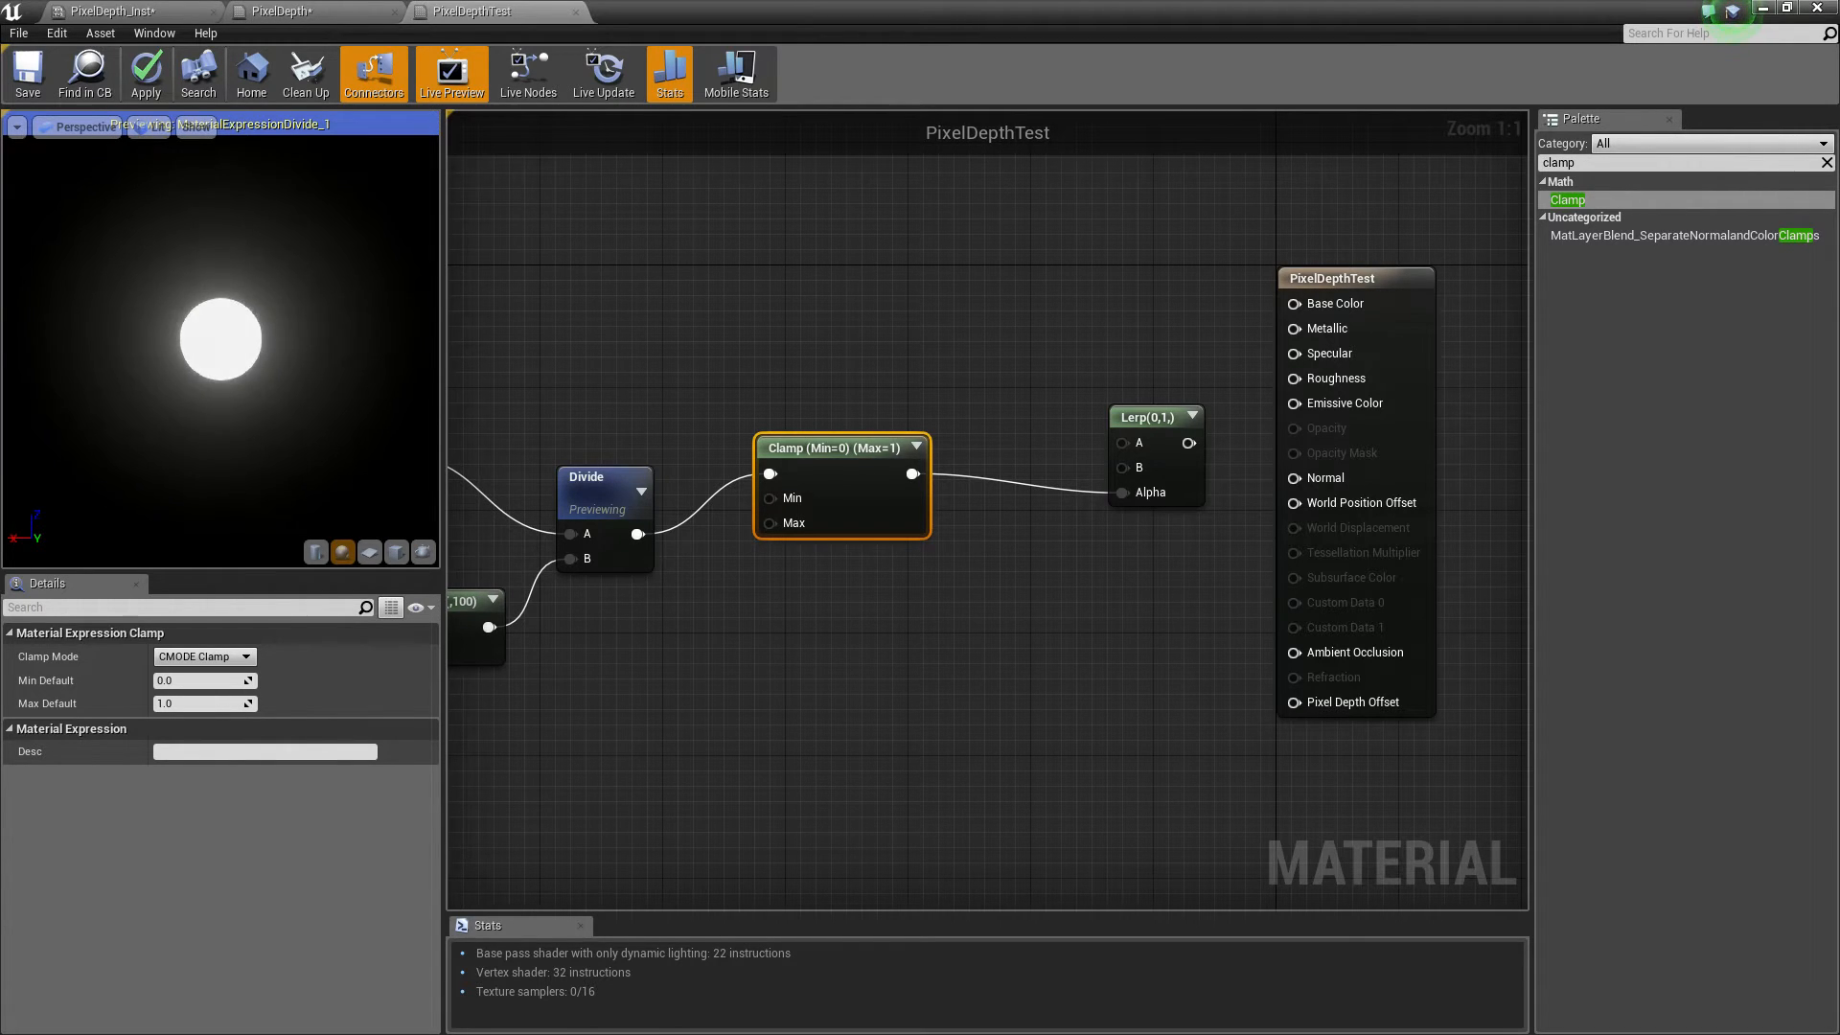
right_click(902, 457)
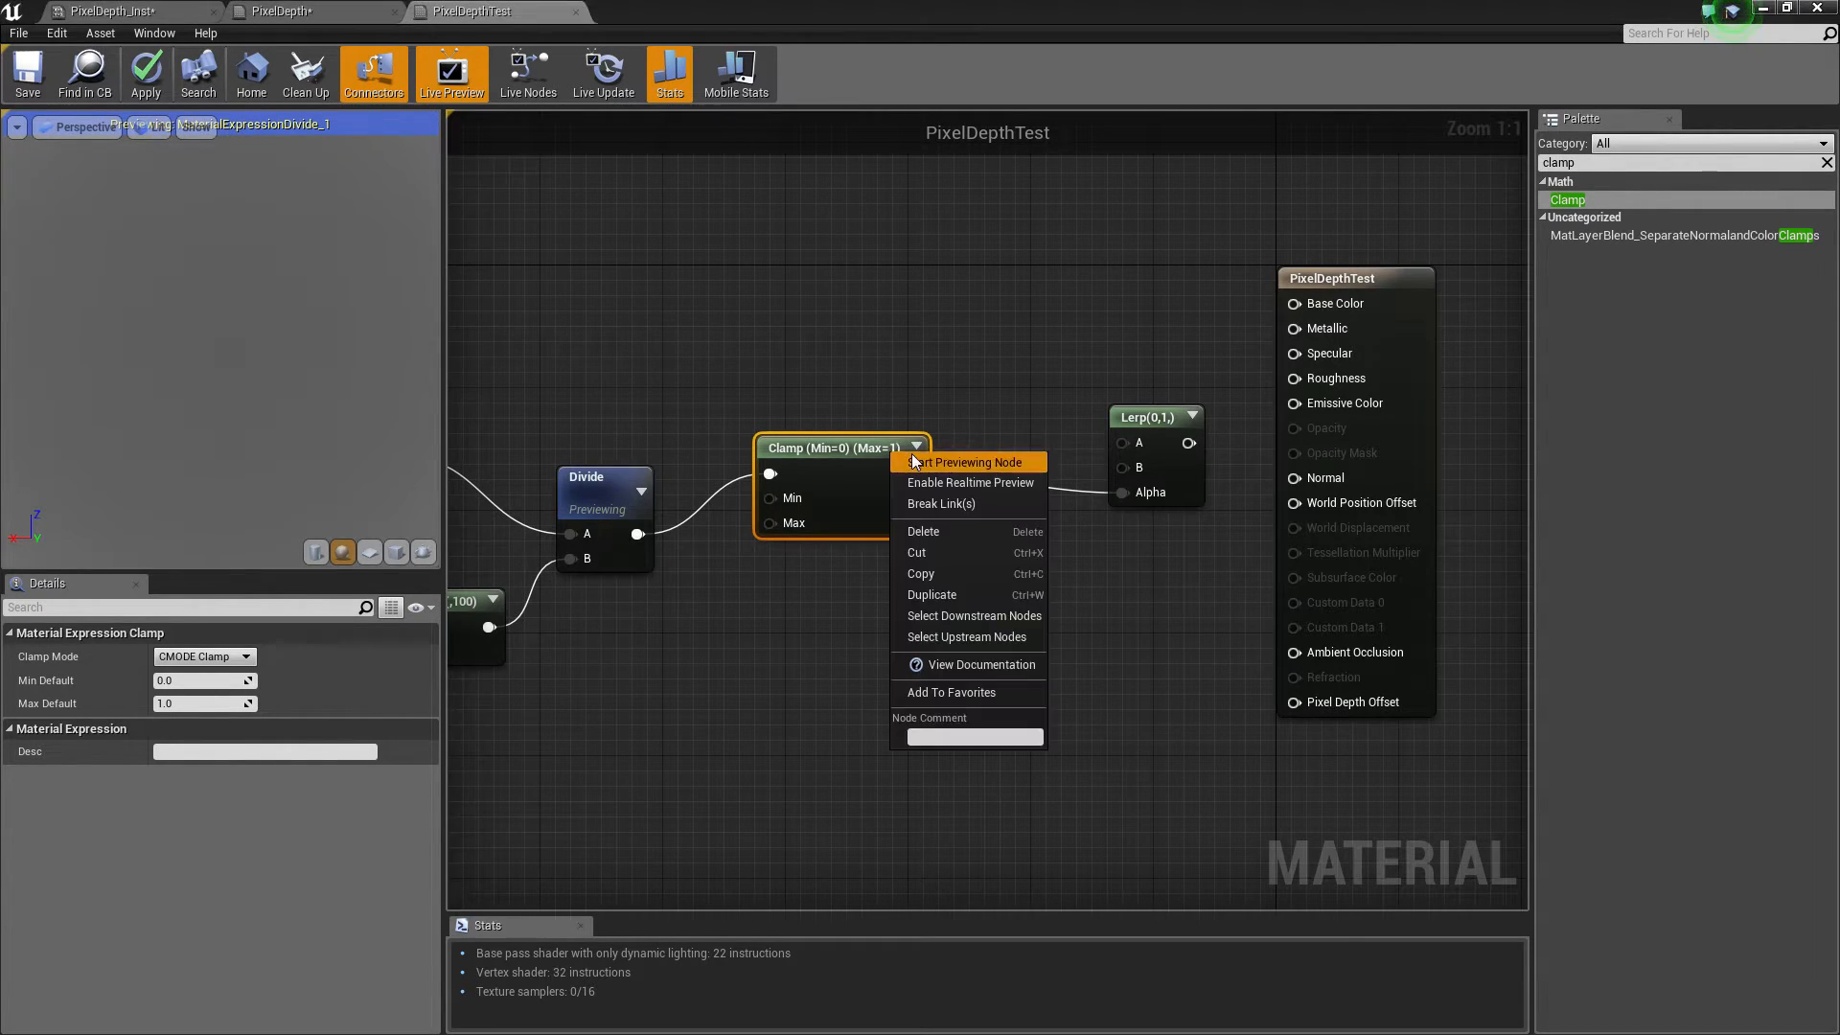
left_click(944, 460)
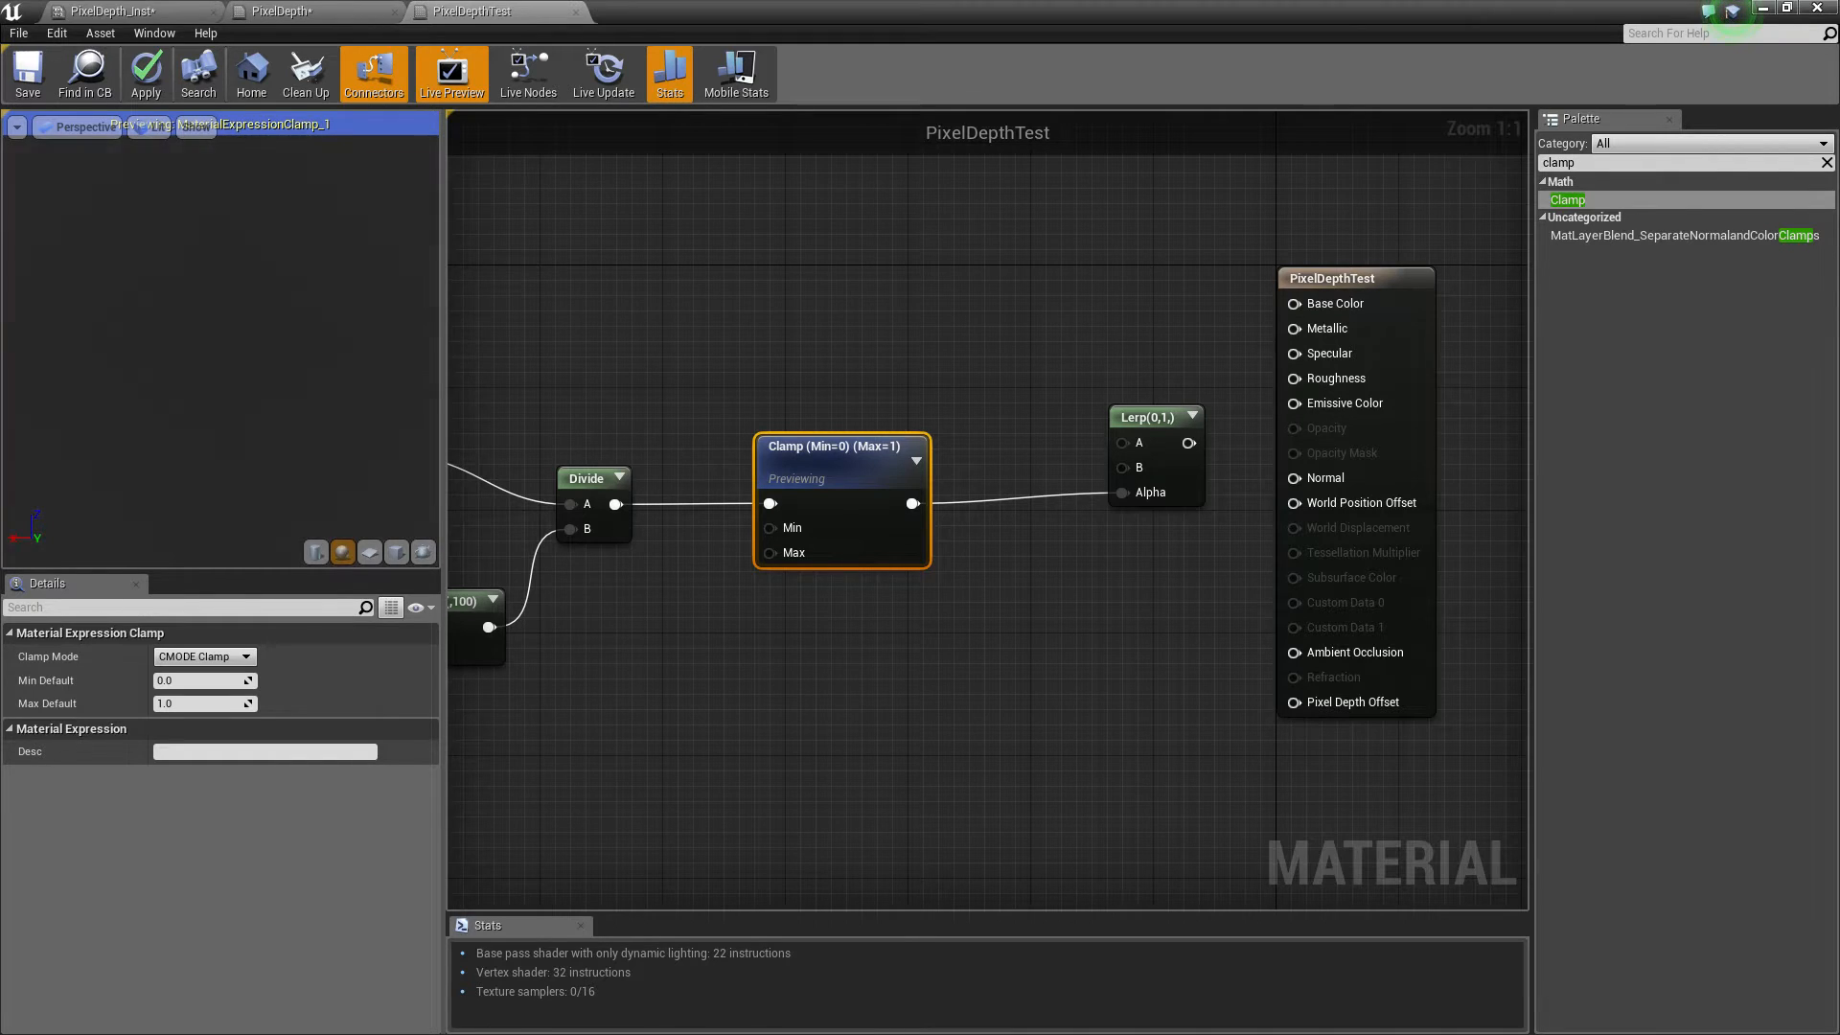
Set the Range parameter's default value to 9 and then to 8
right_click_drag(701, 399, 1130, 312)
left_click(634, 612)
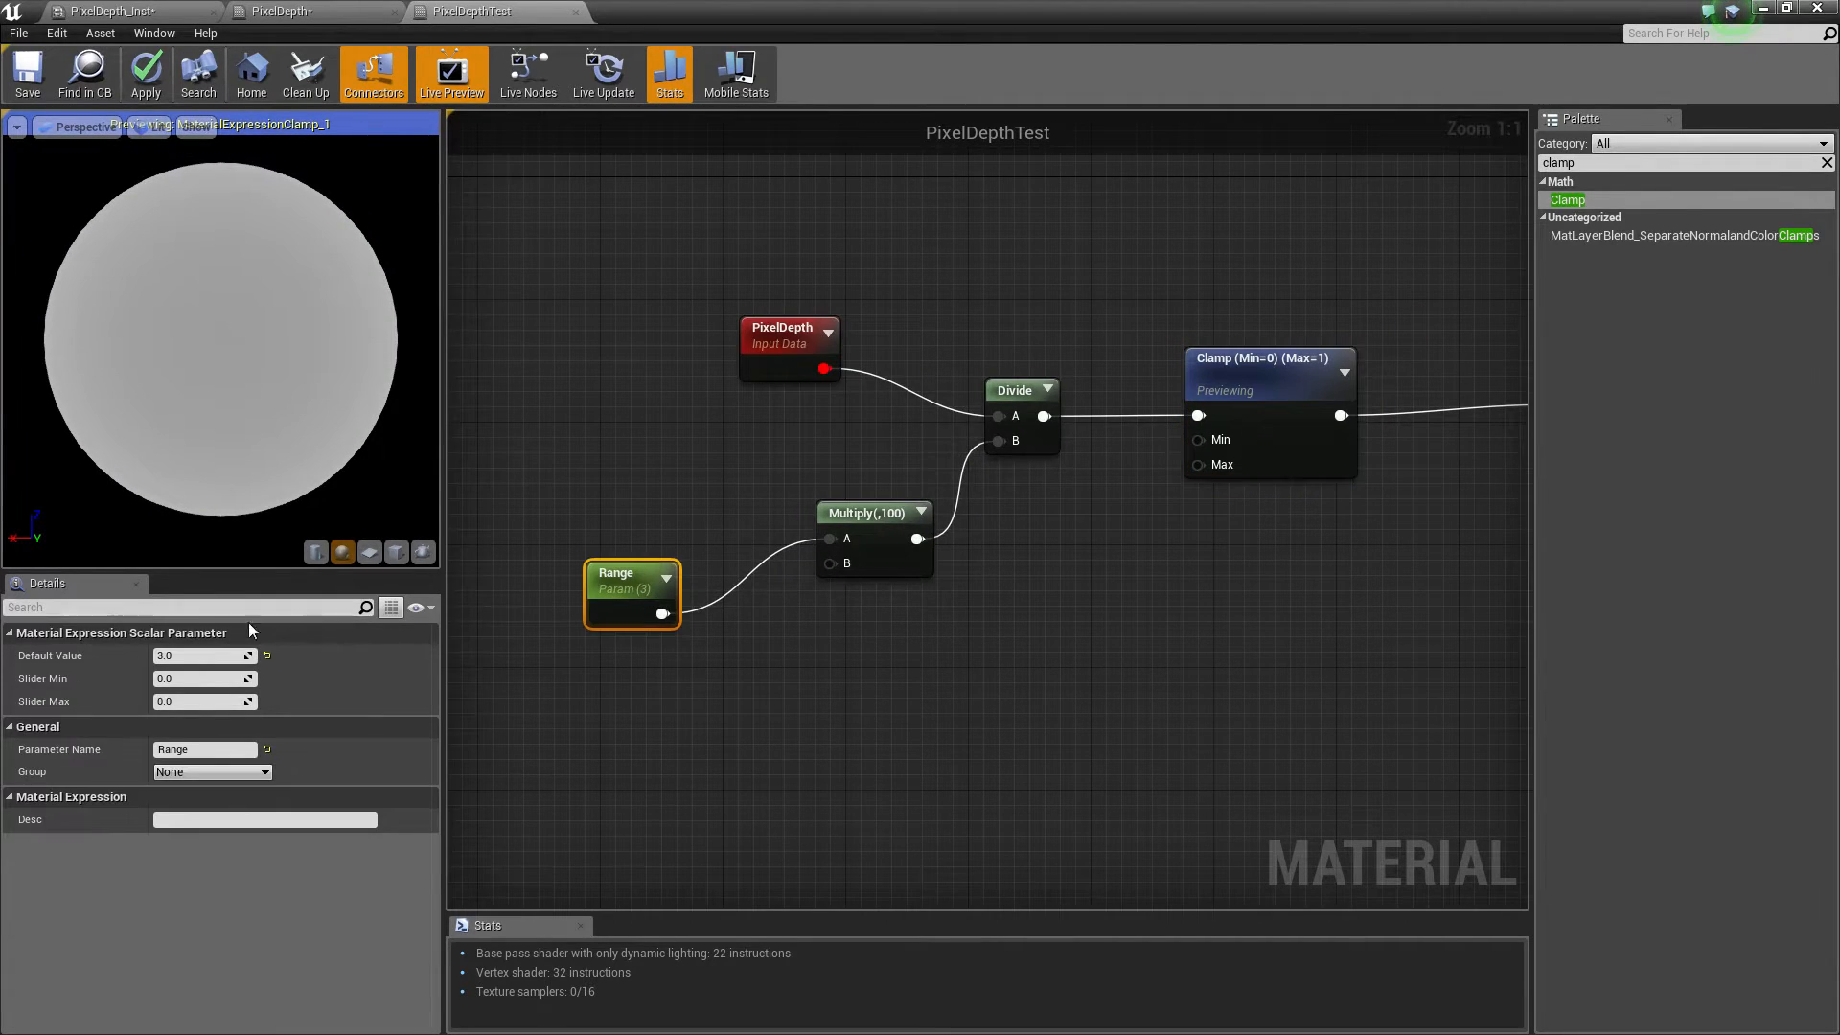
left_click_drag(614, 578, 583, 518)
left_click(198, 657)
type("9")
key("Return")
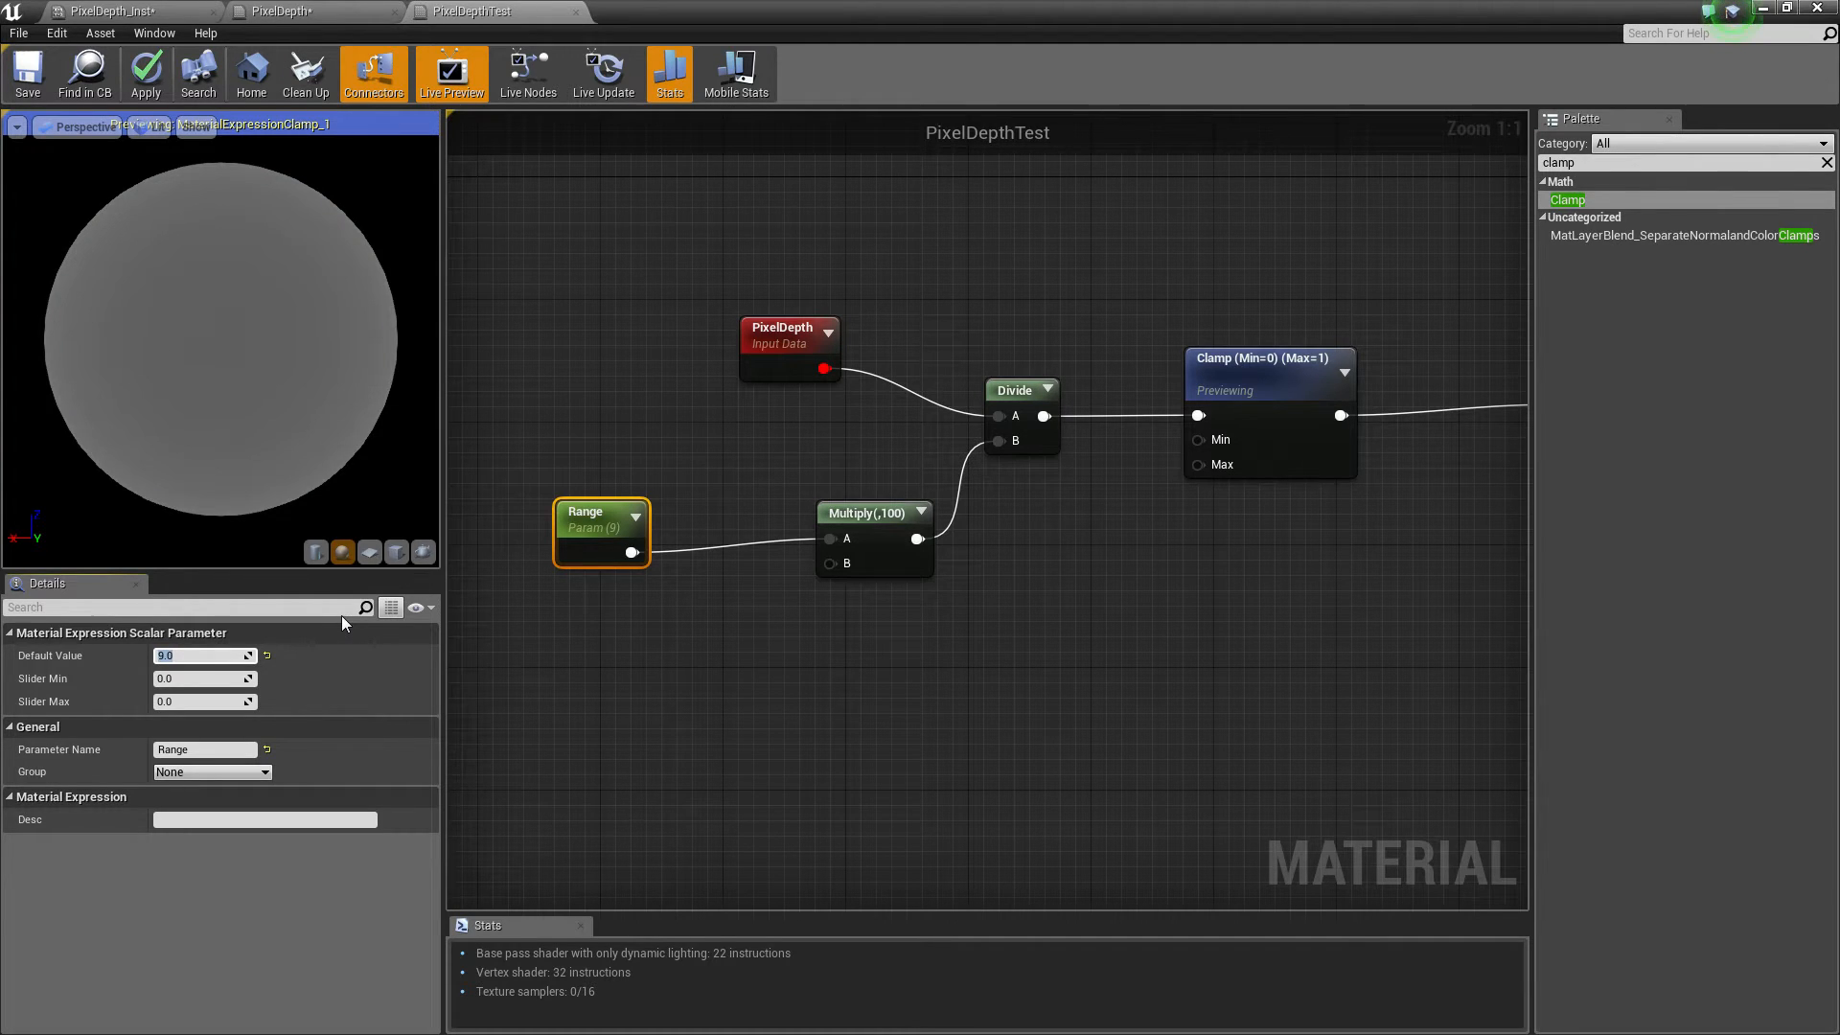
mouse_move(220, 339)
right_mouse_down()
mouse_move(221, 427)
mouse_move(220, 347)
right_mouse_up()
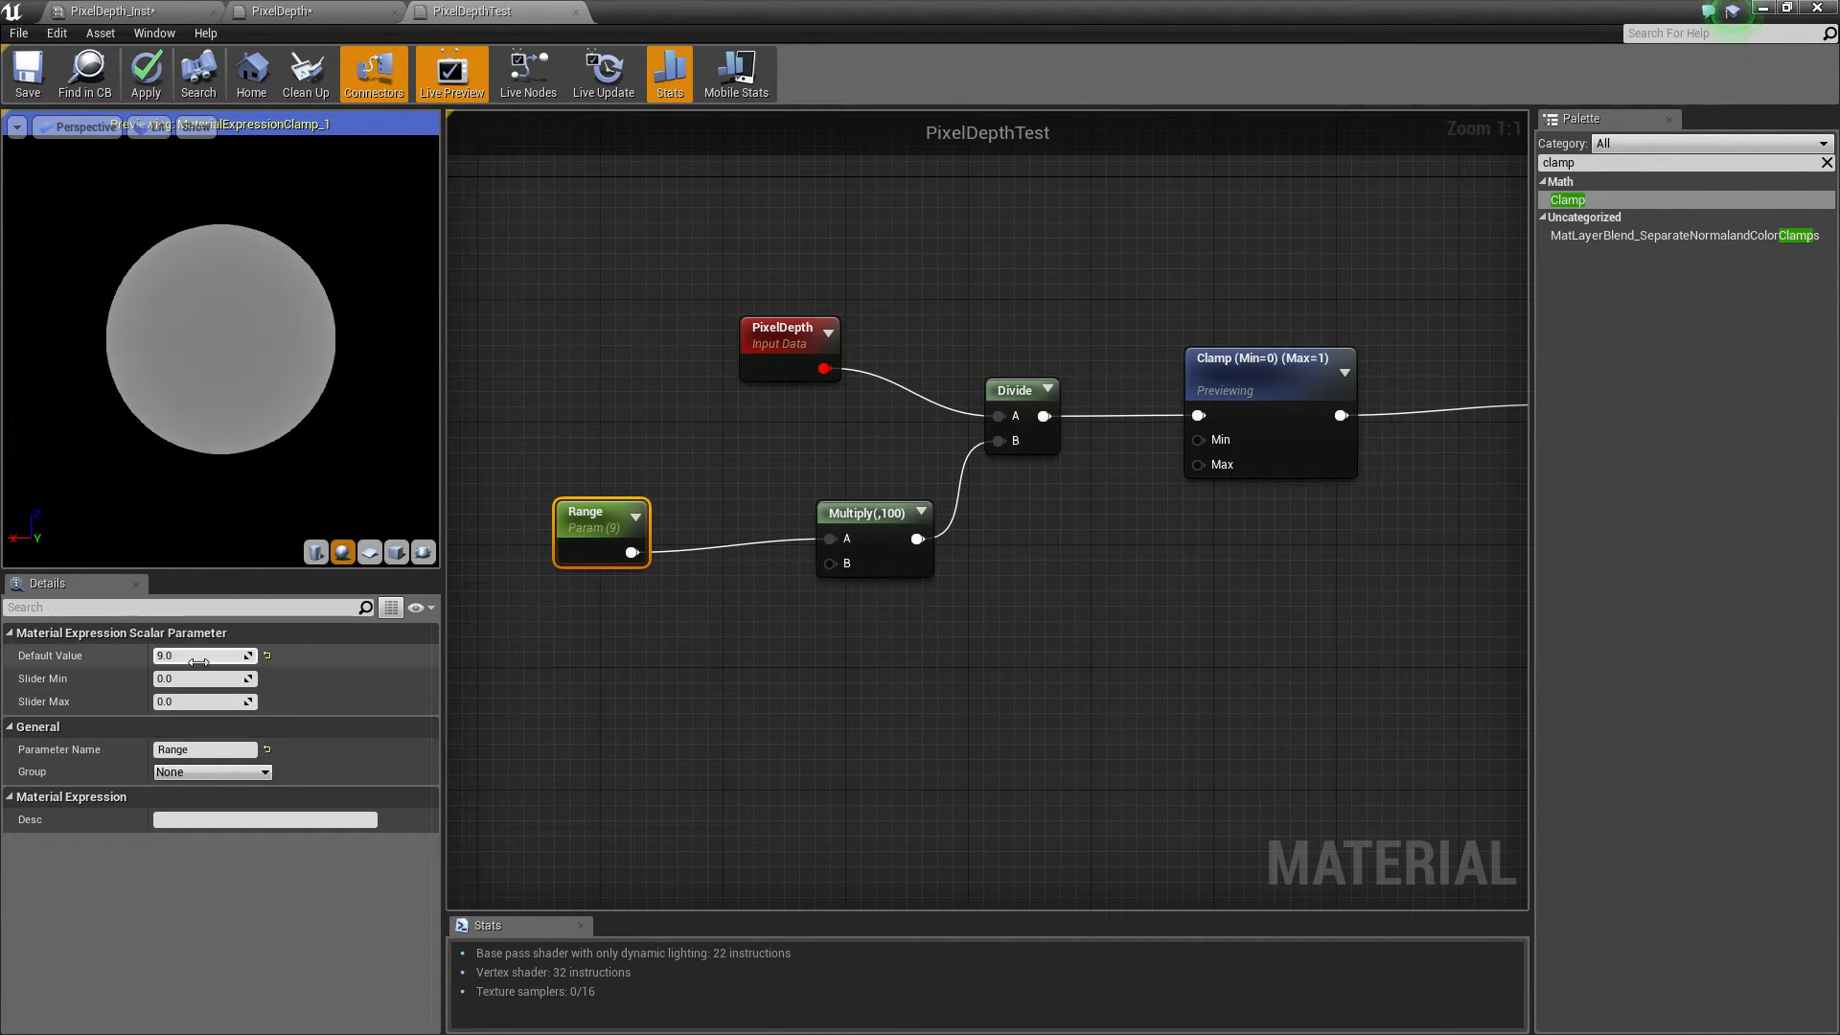
type("8")
key("Return")
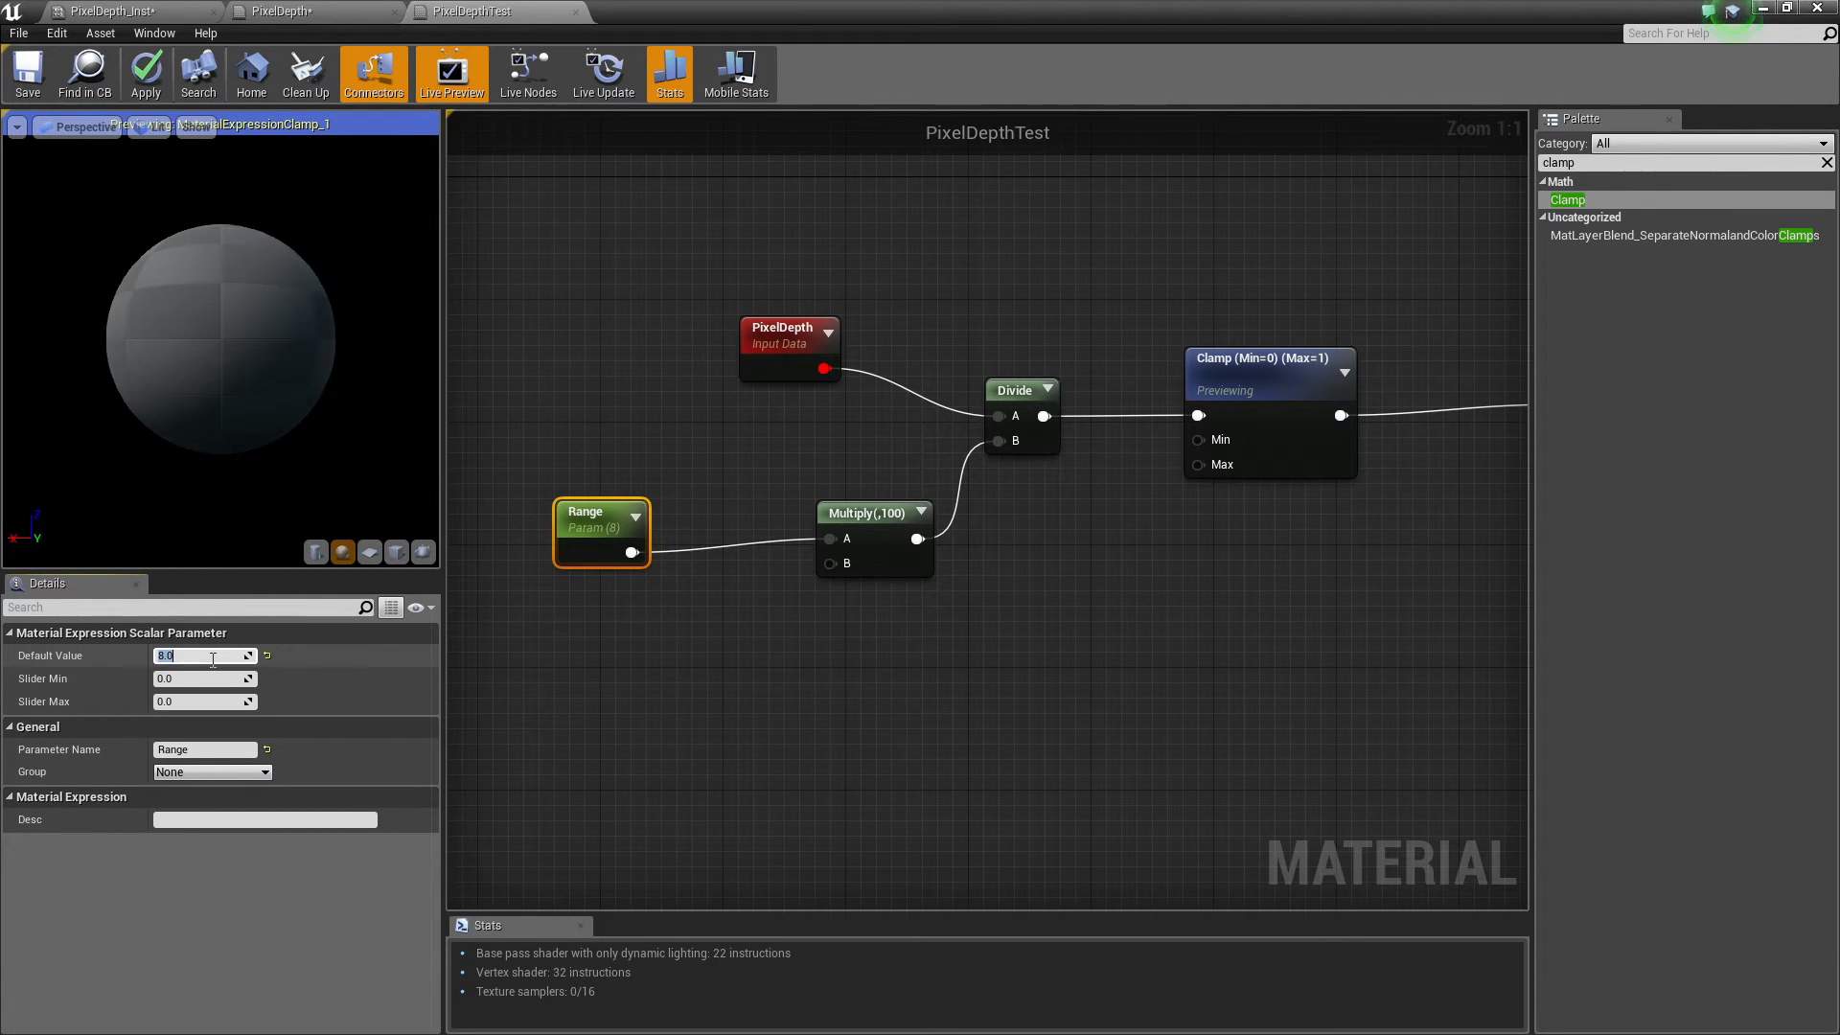
Select the PixelDepth, Range, Multiply, Divide and Clamp nodes and wrap them in a comment named Mask
right_click_drag(1375, 273, 1244, 352)
scroll(928, 284, "down", 1)
left_click_drag(616, 288, 1251, 546)
left_click_drag(1205, 402, 586, 447)
right_click_drag(826, 455, 1242, 379)
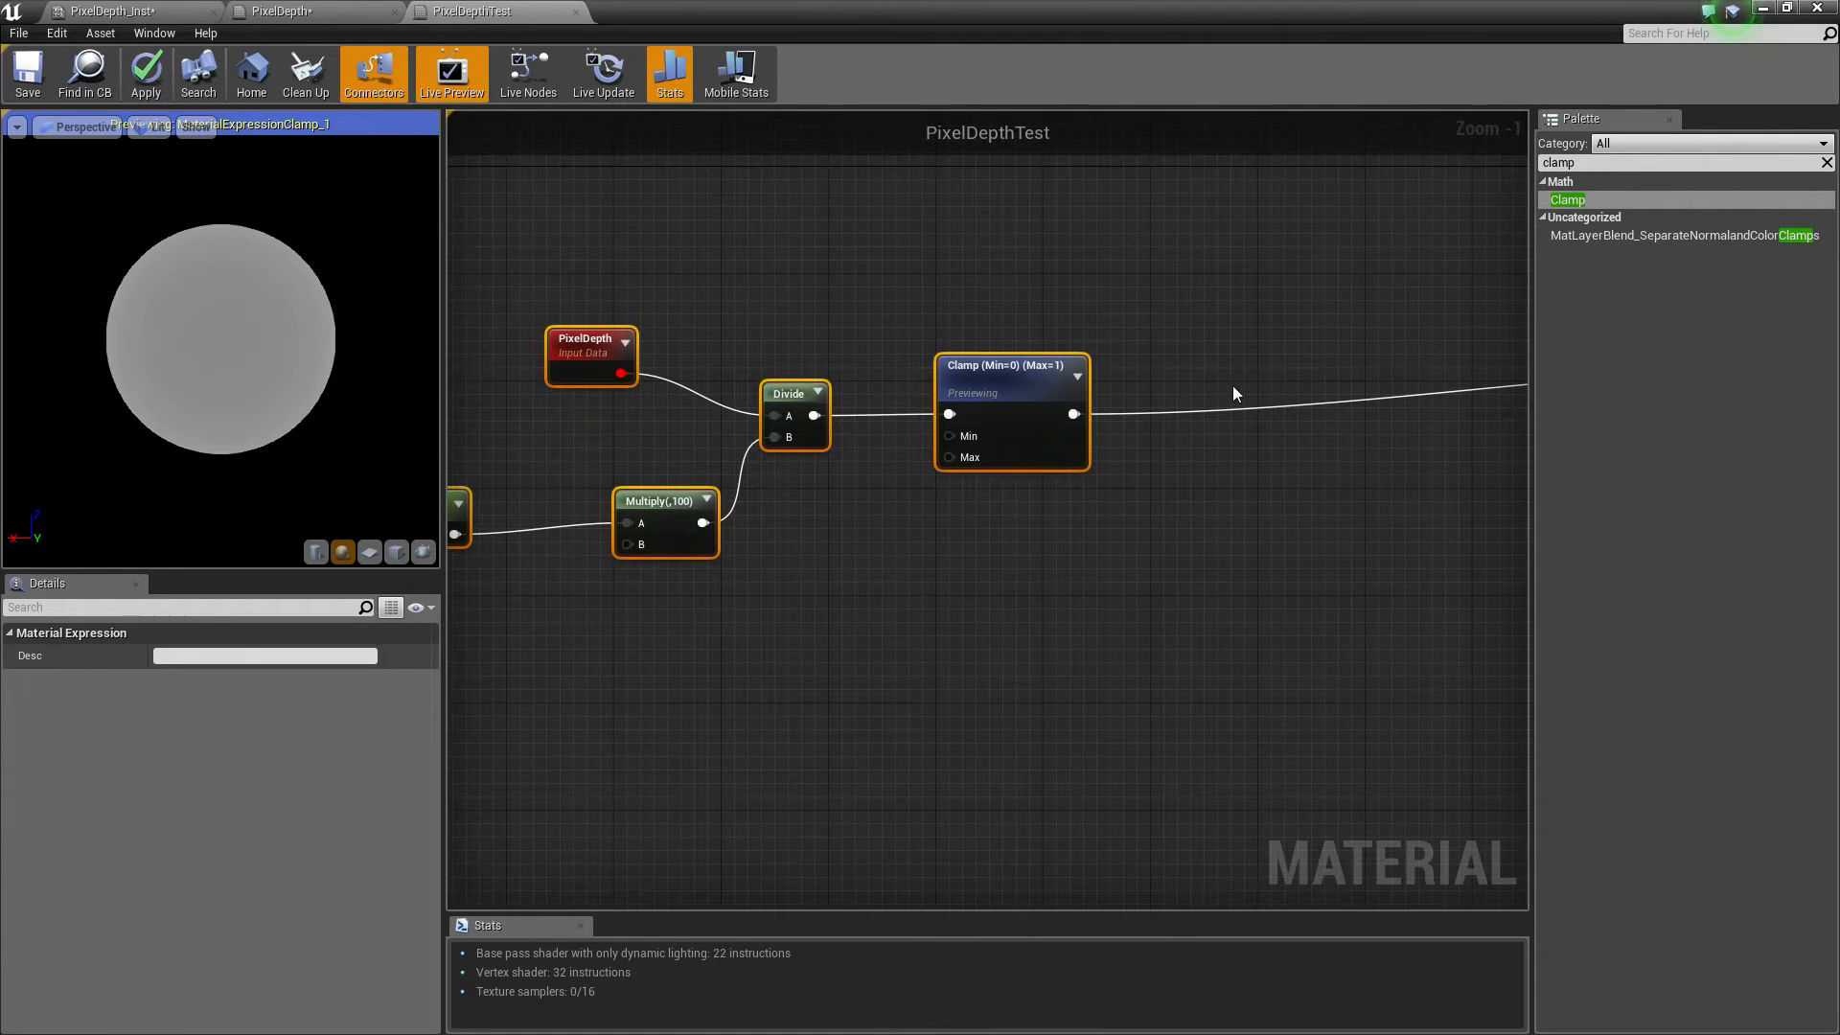
key("c")
left_click(243, 654)
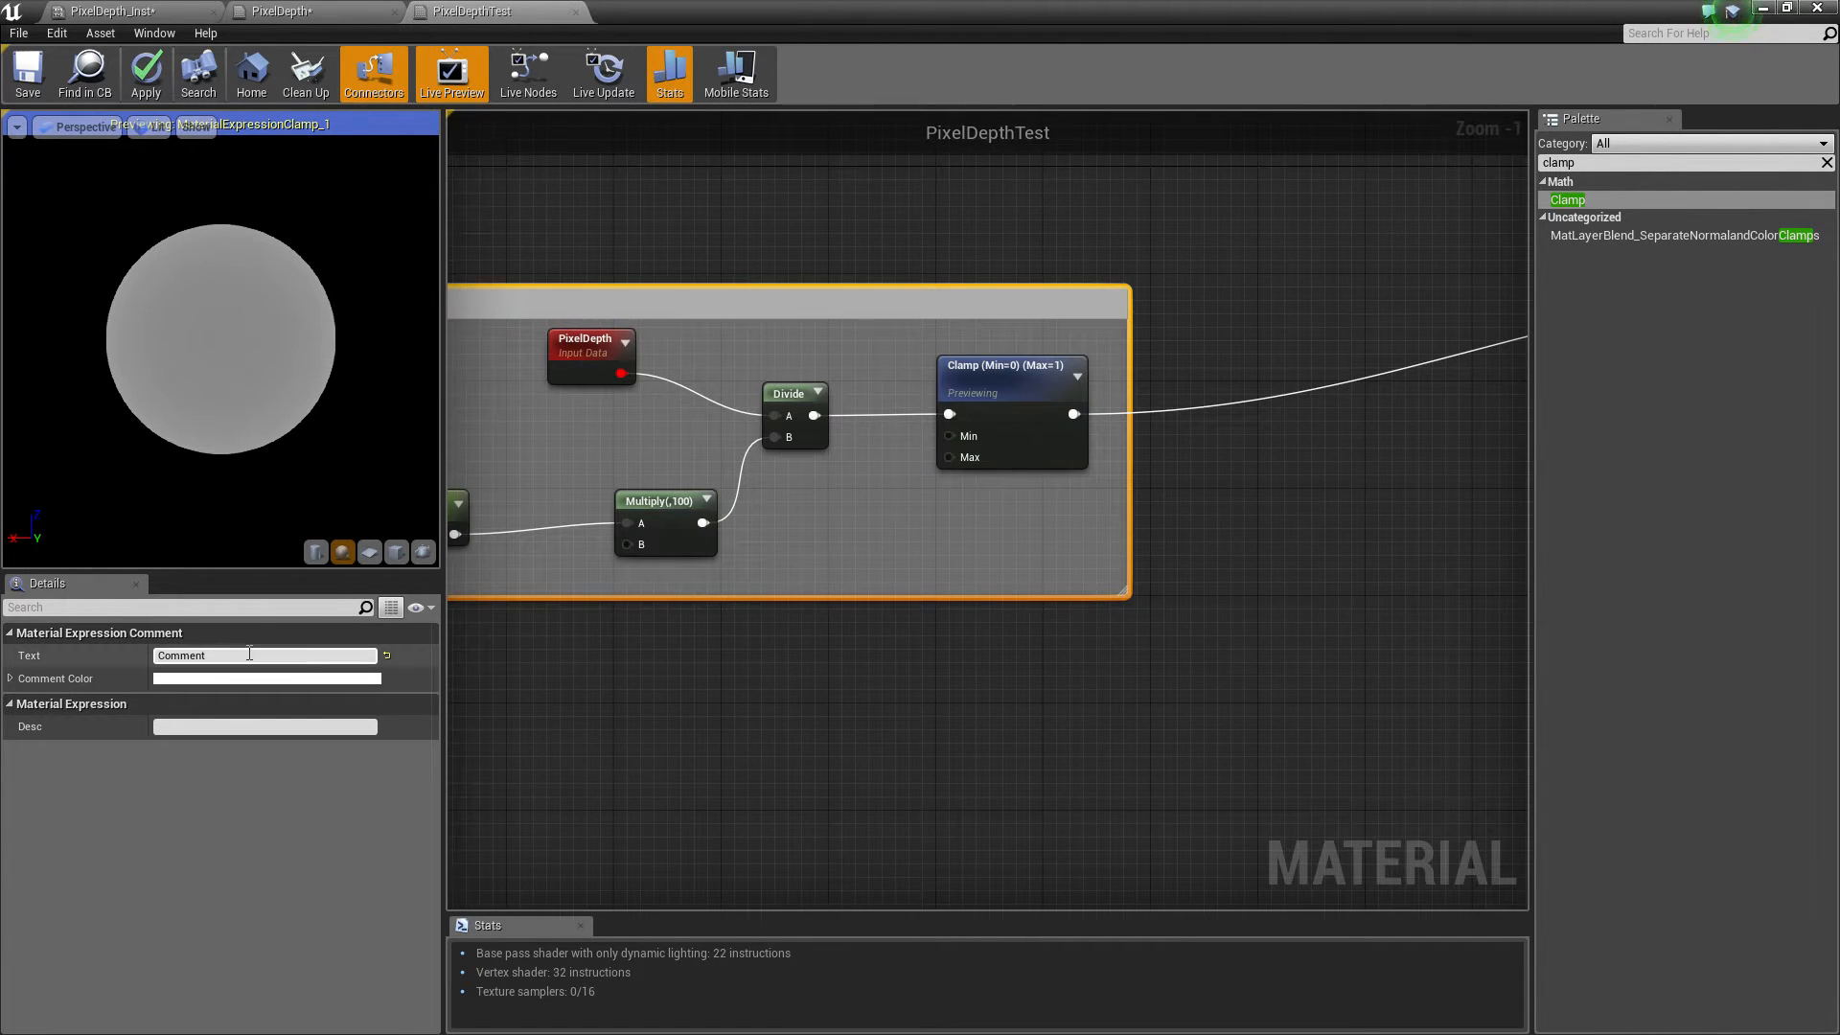
type("Mask")
key("Return")
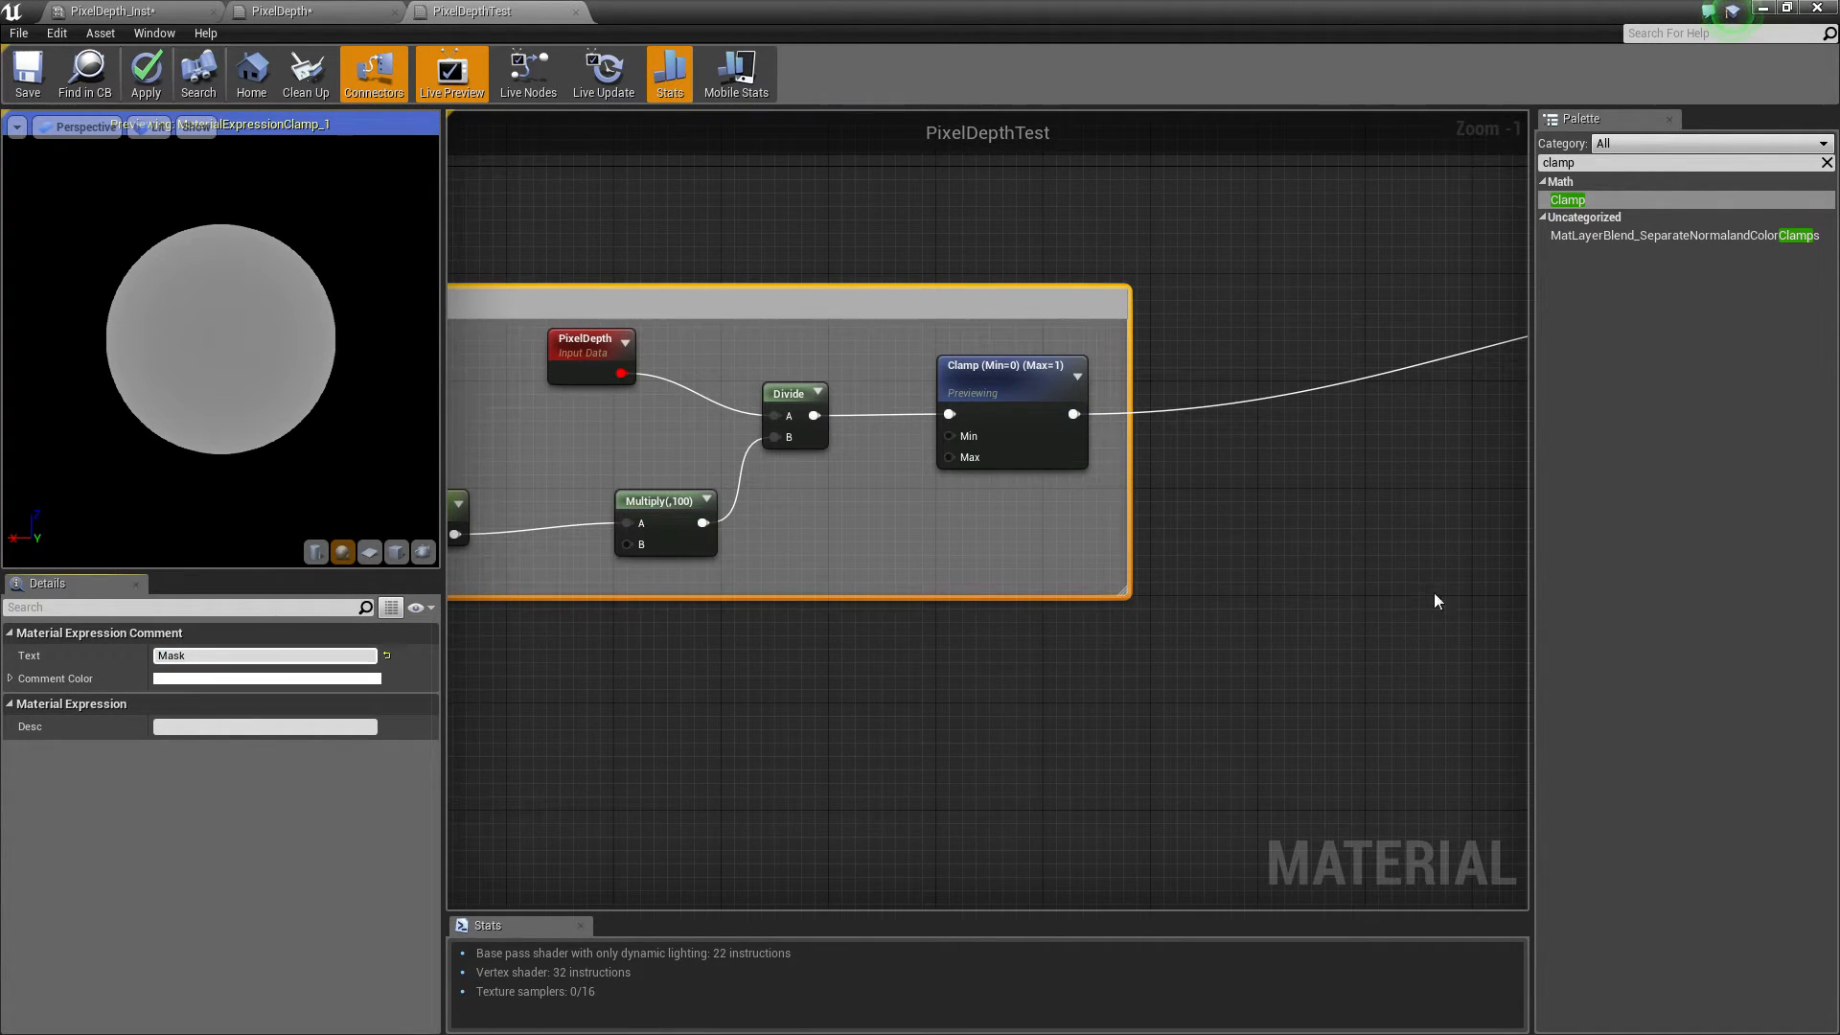
Add three Lerp nodes and connect the Clamp output to each of their Alpha inputs
right_click_drag(915, 566, 447, 751)
left_click_drag(1405, 484, 1096, 163)
key("l")
left_click(1162, 406)
left_click_drag(1195, 418, 1194, 511)
right_click_drag(1304, 647, 1089, 578)
left_click_drag(965, 437, 858, 397)
key("l")
left_click(929, 681)
left_click_drag(988, 688, 907, 652)
right_click_drag(905, 618, 1045, 708)
left_click_drag(1043, 736, 1068, 761)
right_click_drag(712, 413, 1037, 434)
left_click_drag(851, 640, 1315, 576)
right_click_drag(1208, 636, 1185, 592)
left_click_drag(826, 594, 1322, 813)
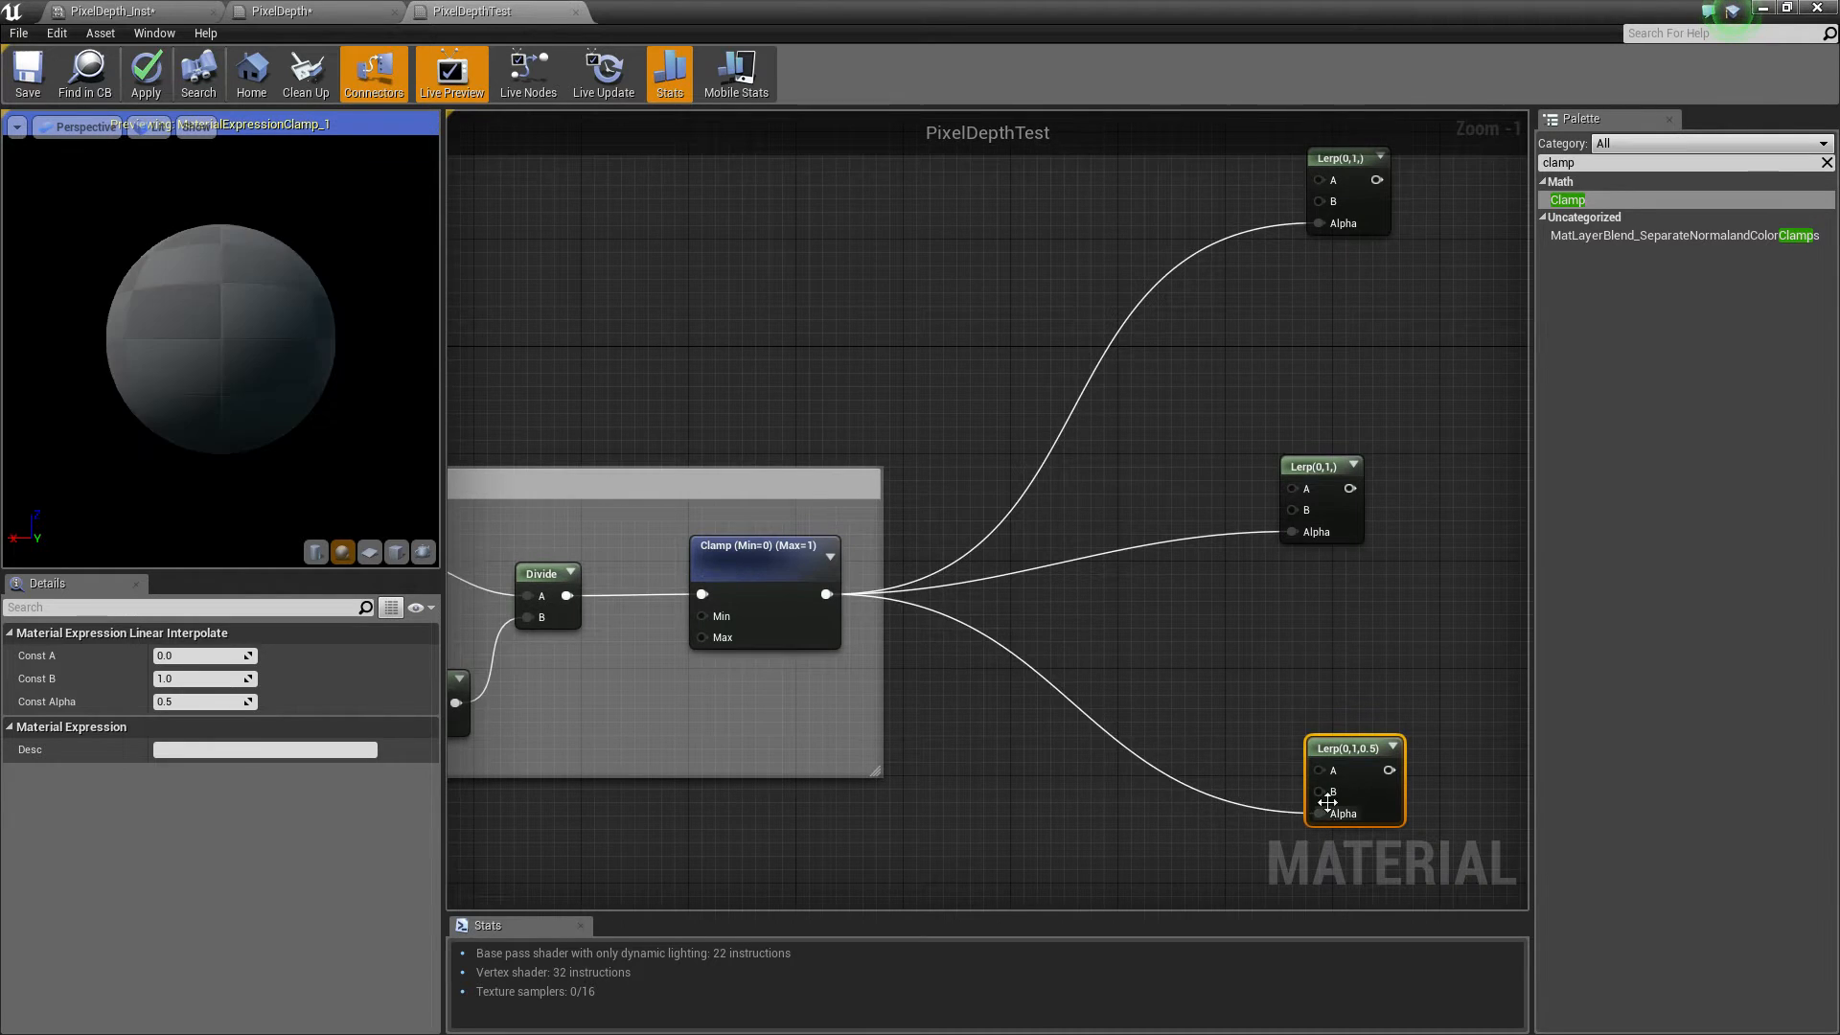
Add two Constant3Vector nodes and connect them to the first Lerp's A and B inputs
right_click_drag(1045, 139, 999, 422)
left_click(999, 416)
key("3")
left_click(993, 252)
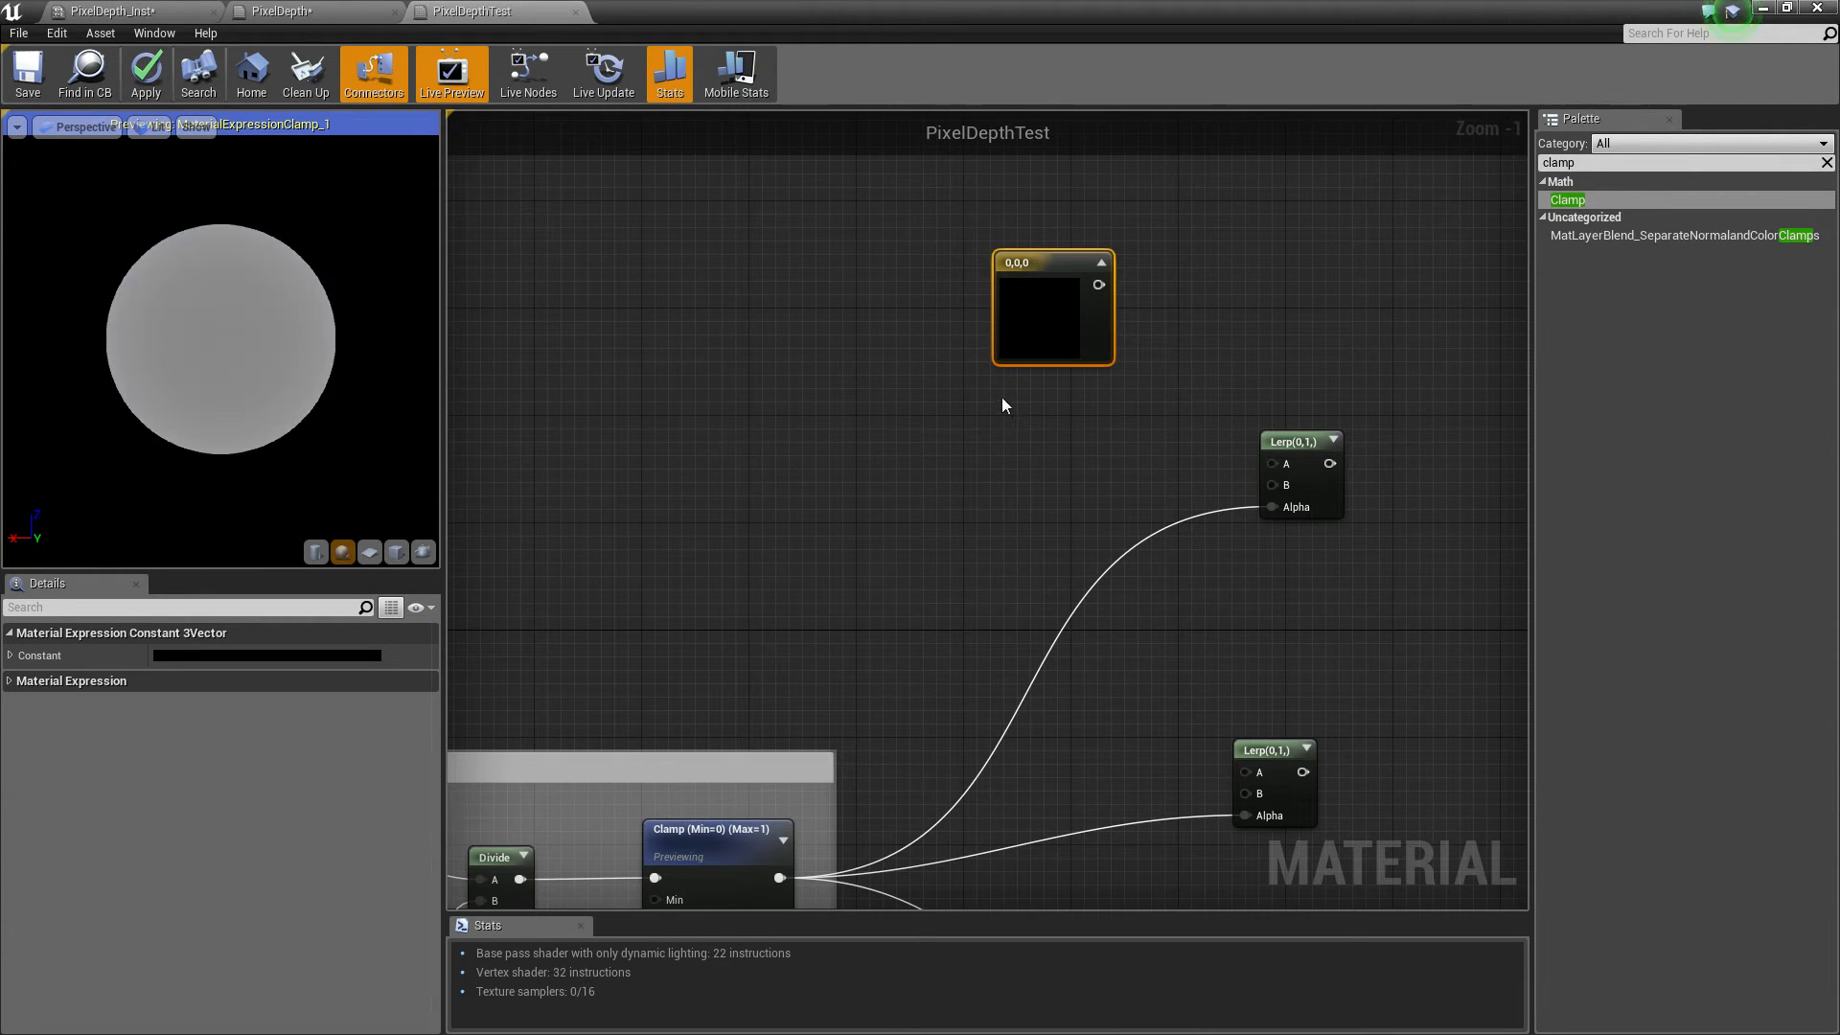
key("3")
left_click(1003, 406)
left_click_drag(1099, 285, 1275, 464)
left_click_drag(1107, 432, 1284, 489)
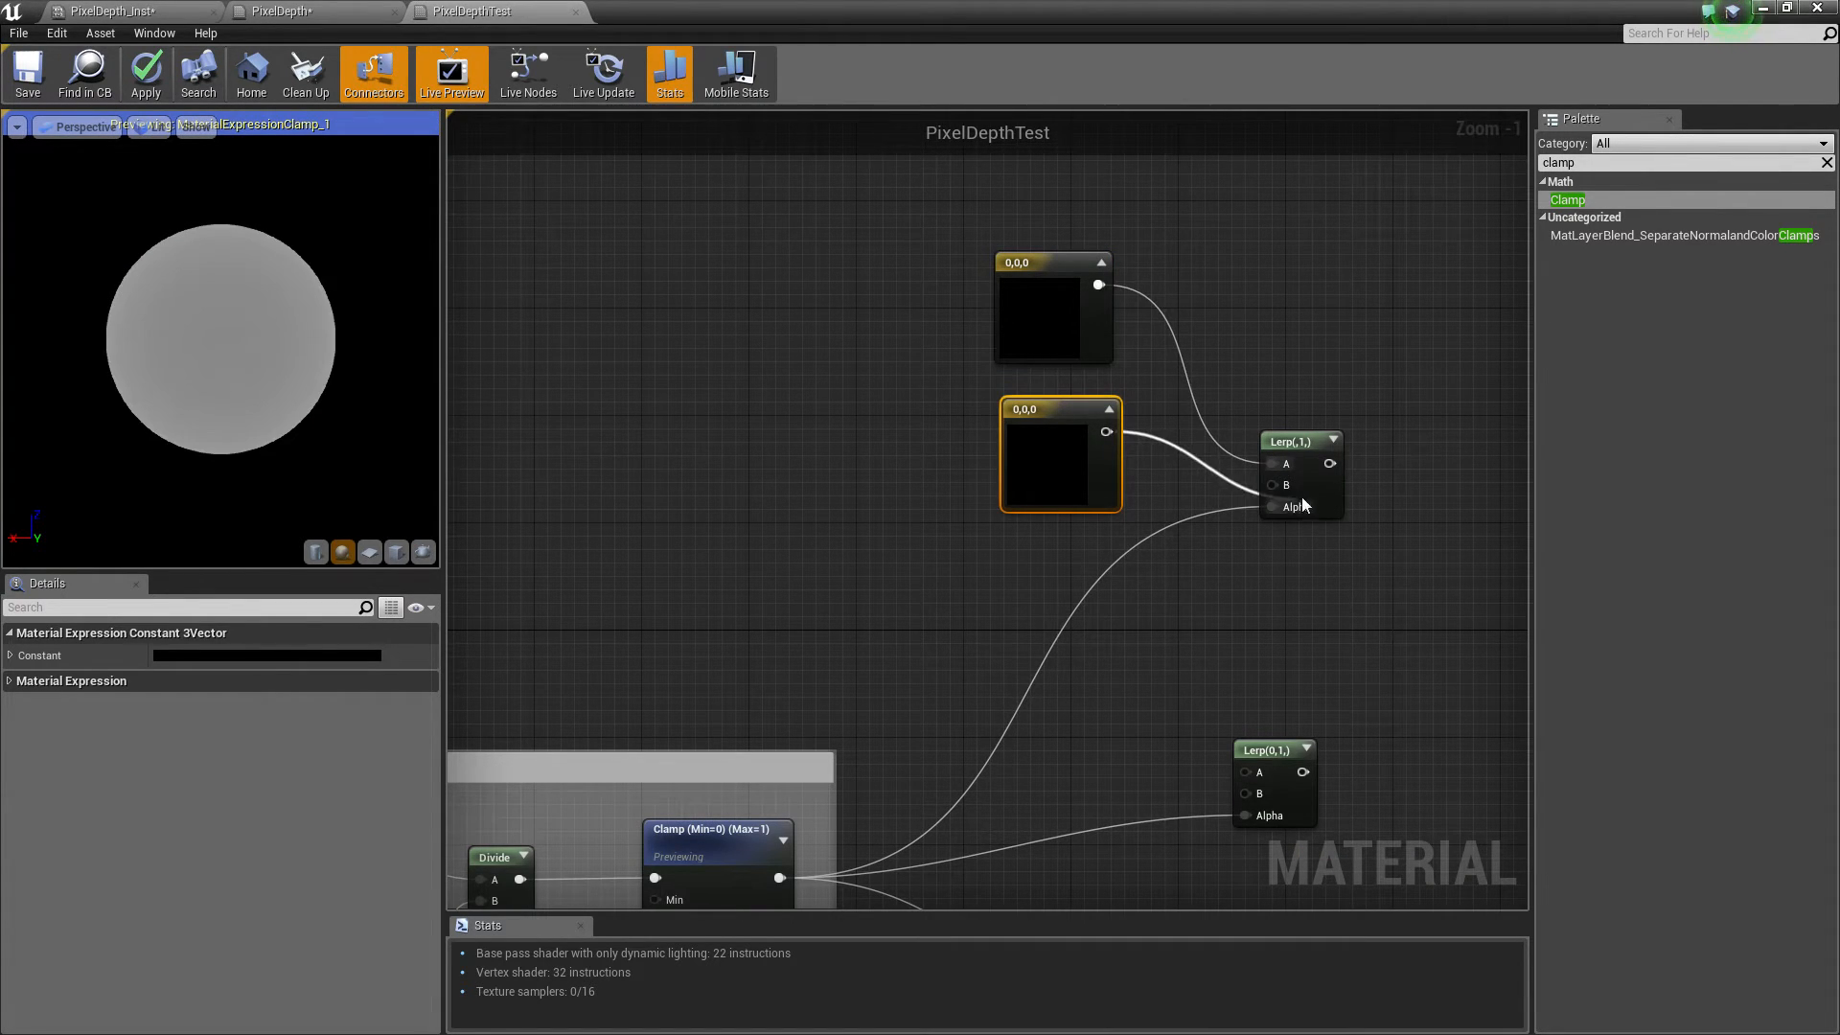
Set the first color constant, feeding input A, to blue (0, 0.205, 1)
left_click(1045, 317)
left_click(268, 656)
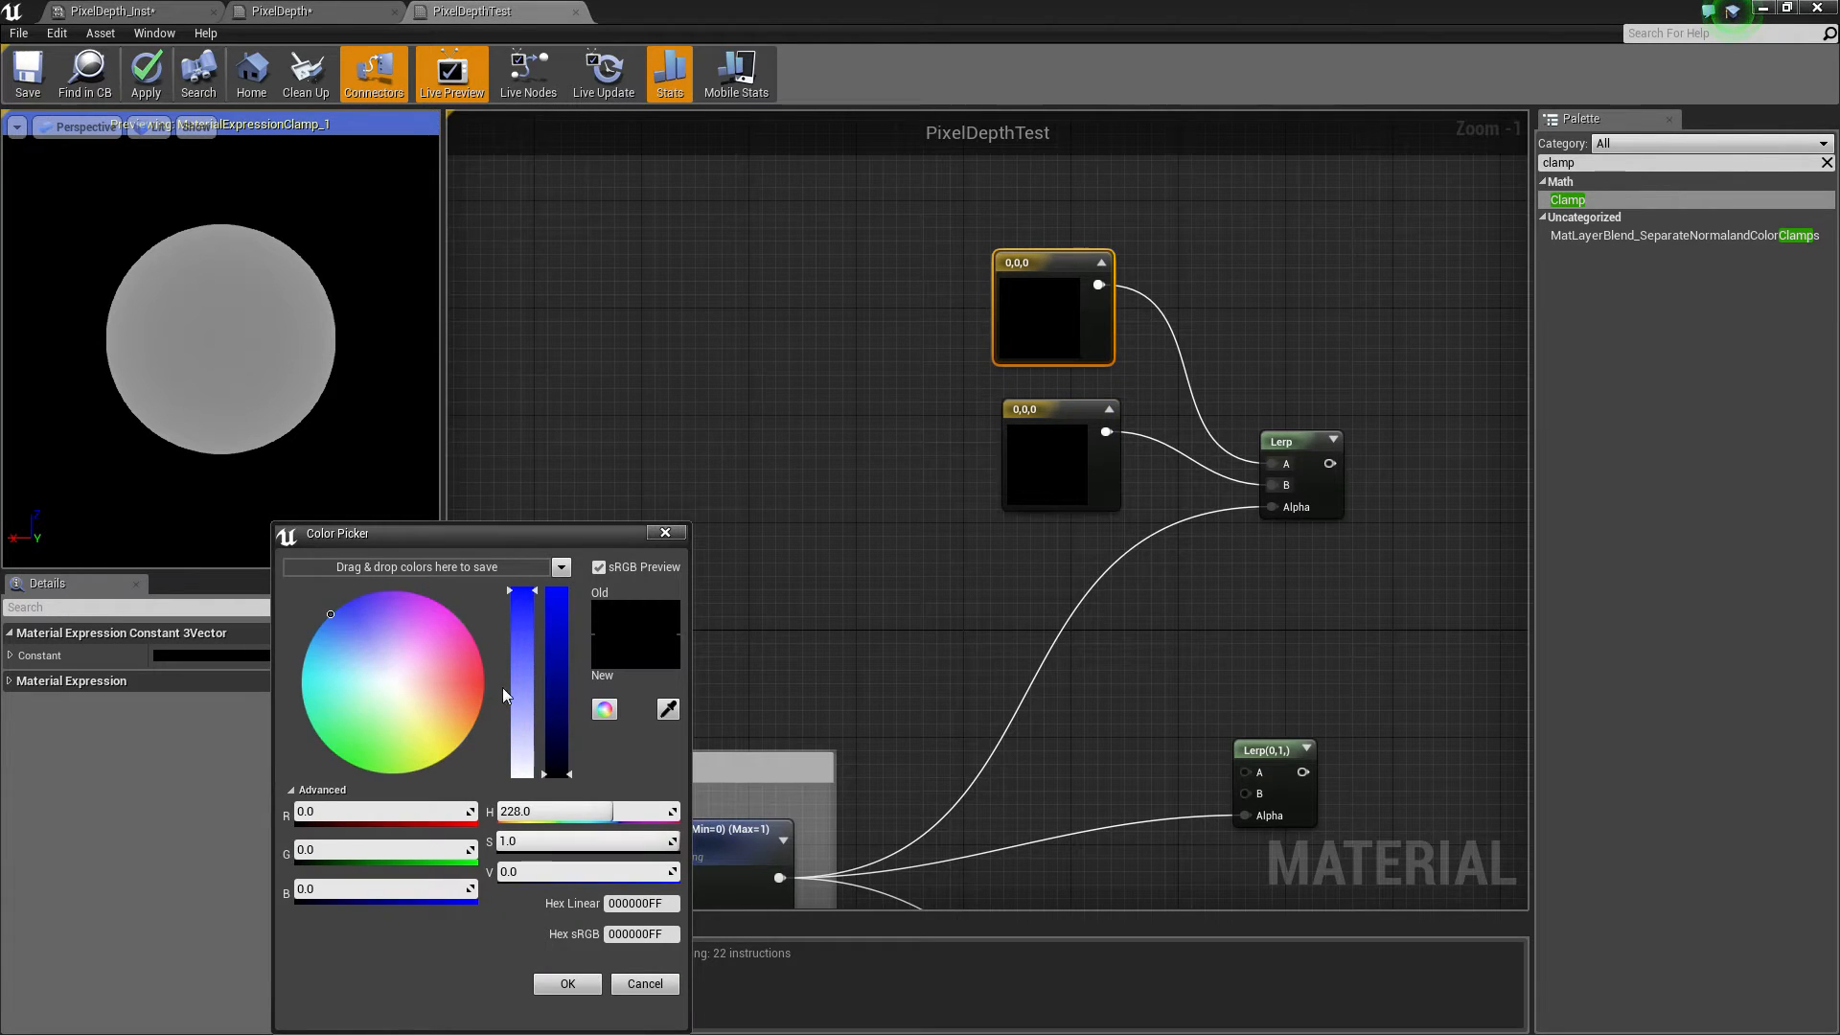
left_click(556, 763)
left_click(573, 991)
Set the second color constant, feeding input B, to yellow (1, 0.96, 0)
left_click_drag(1028, 477, 1041, 465)
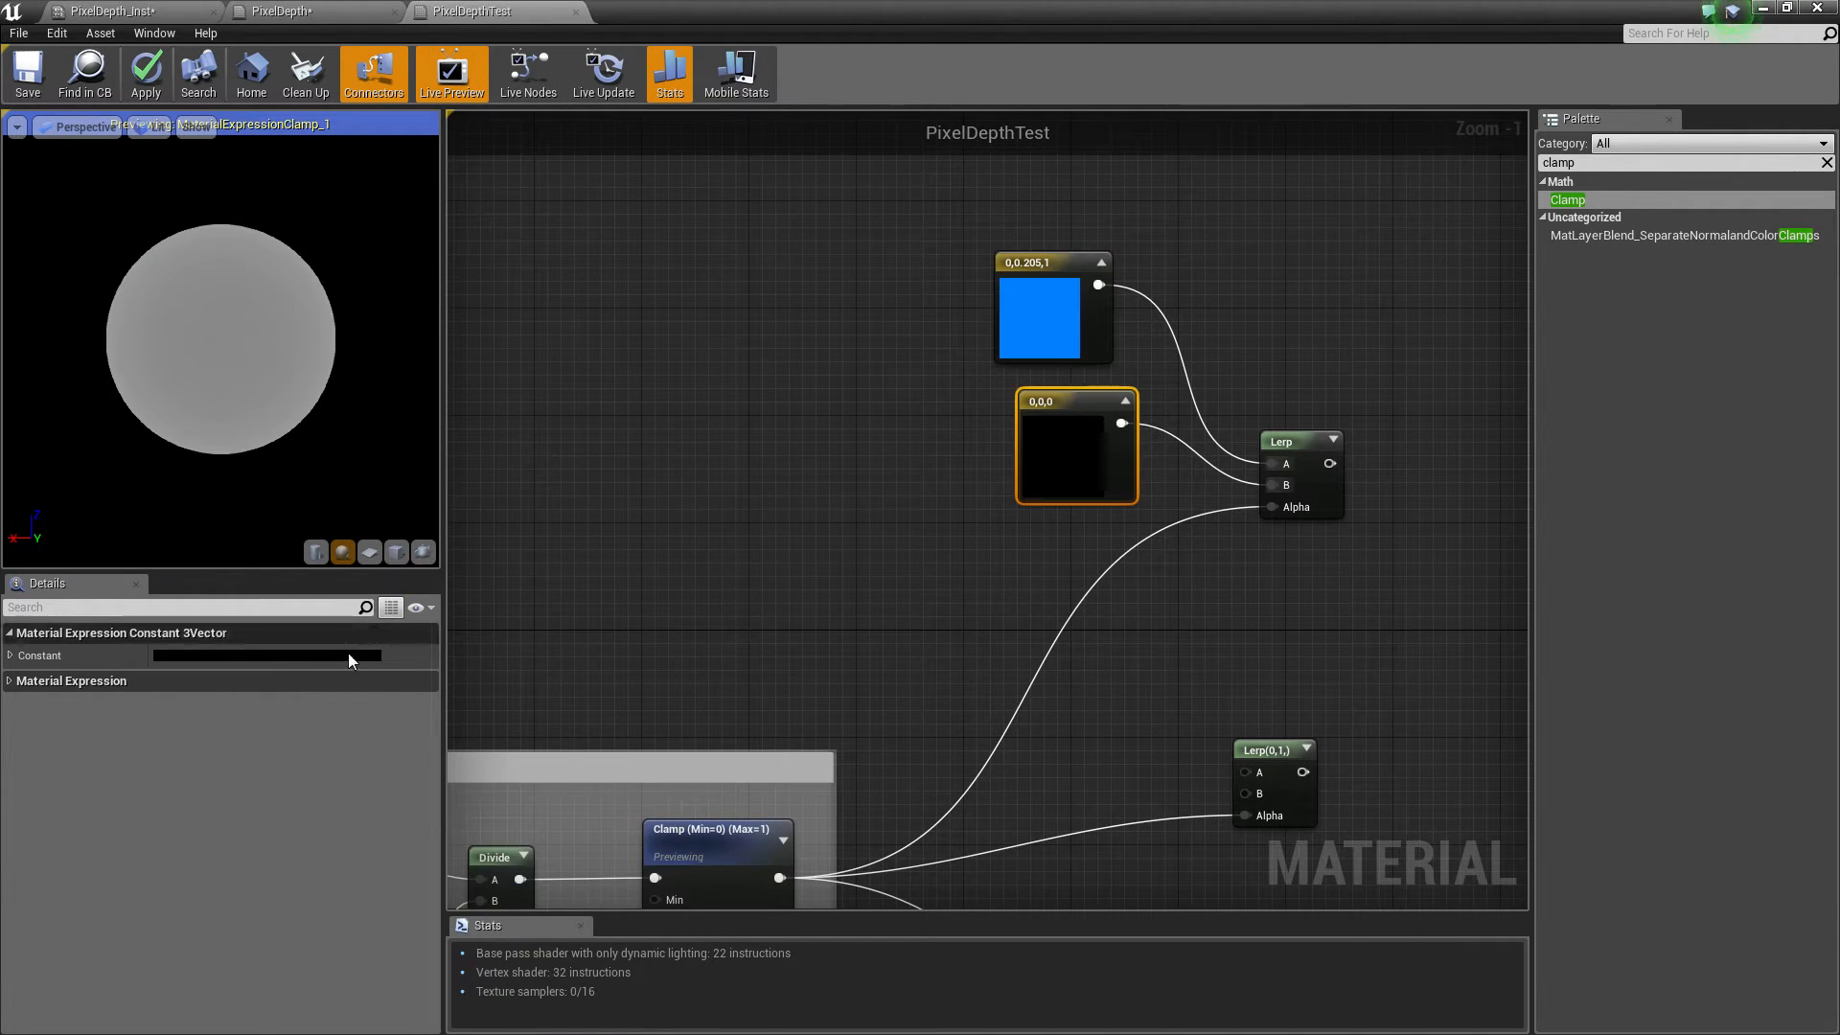
left_click(331, 655)
mouse_move(451, 705)
left_mouse_down()
mouse_move(530, 801)
mouse_move(666, 512)
left_mouse_up()
left_click(648, 985)
Connect the color Lerp's output to the material's Base Color input
right_click_drag(1257, 607, 1105, 534)
right_click_drag(1192, 425, 1016, 438)
left_click_drag(1002, 400, 1401, 601)
right_click_drag(536, 661, 907, 576)
Stop previewing the Clamp node
right_click(736, 719)
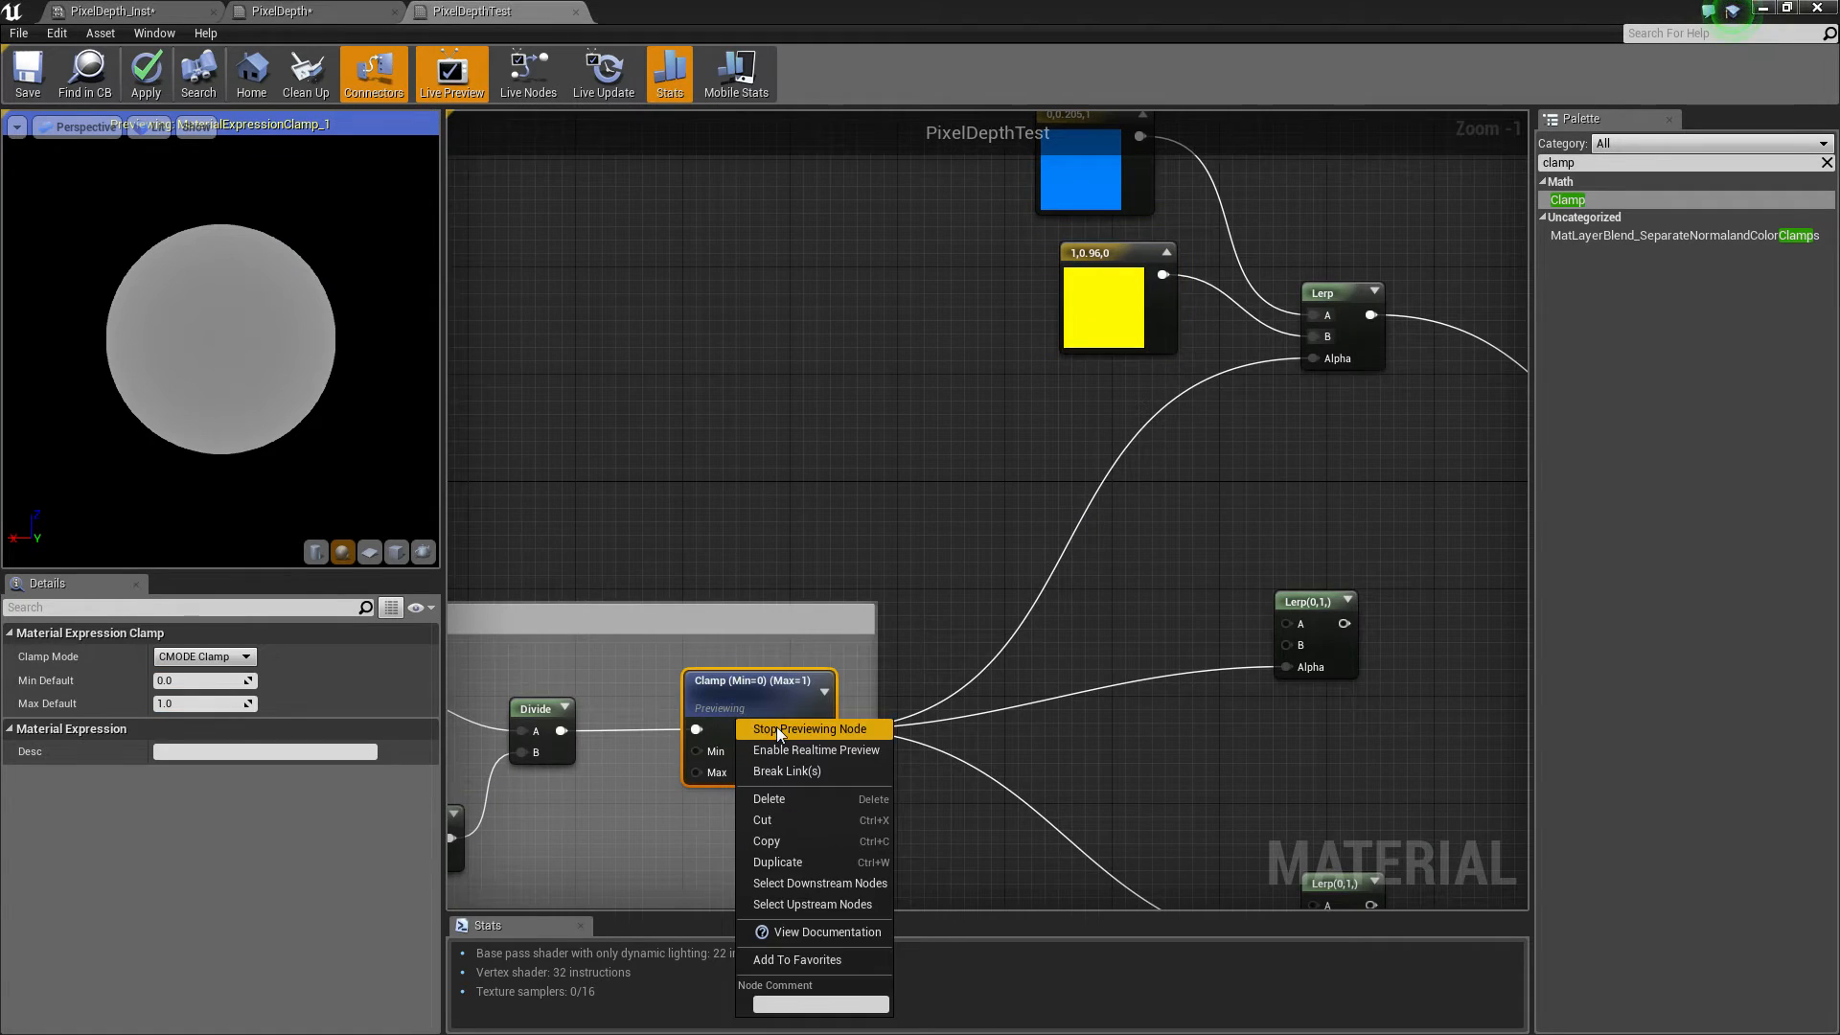
left_click(776, 728)
right_click_drag(220, 339, 221, 412)
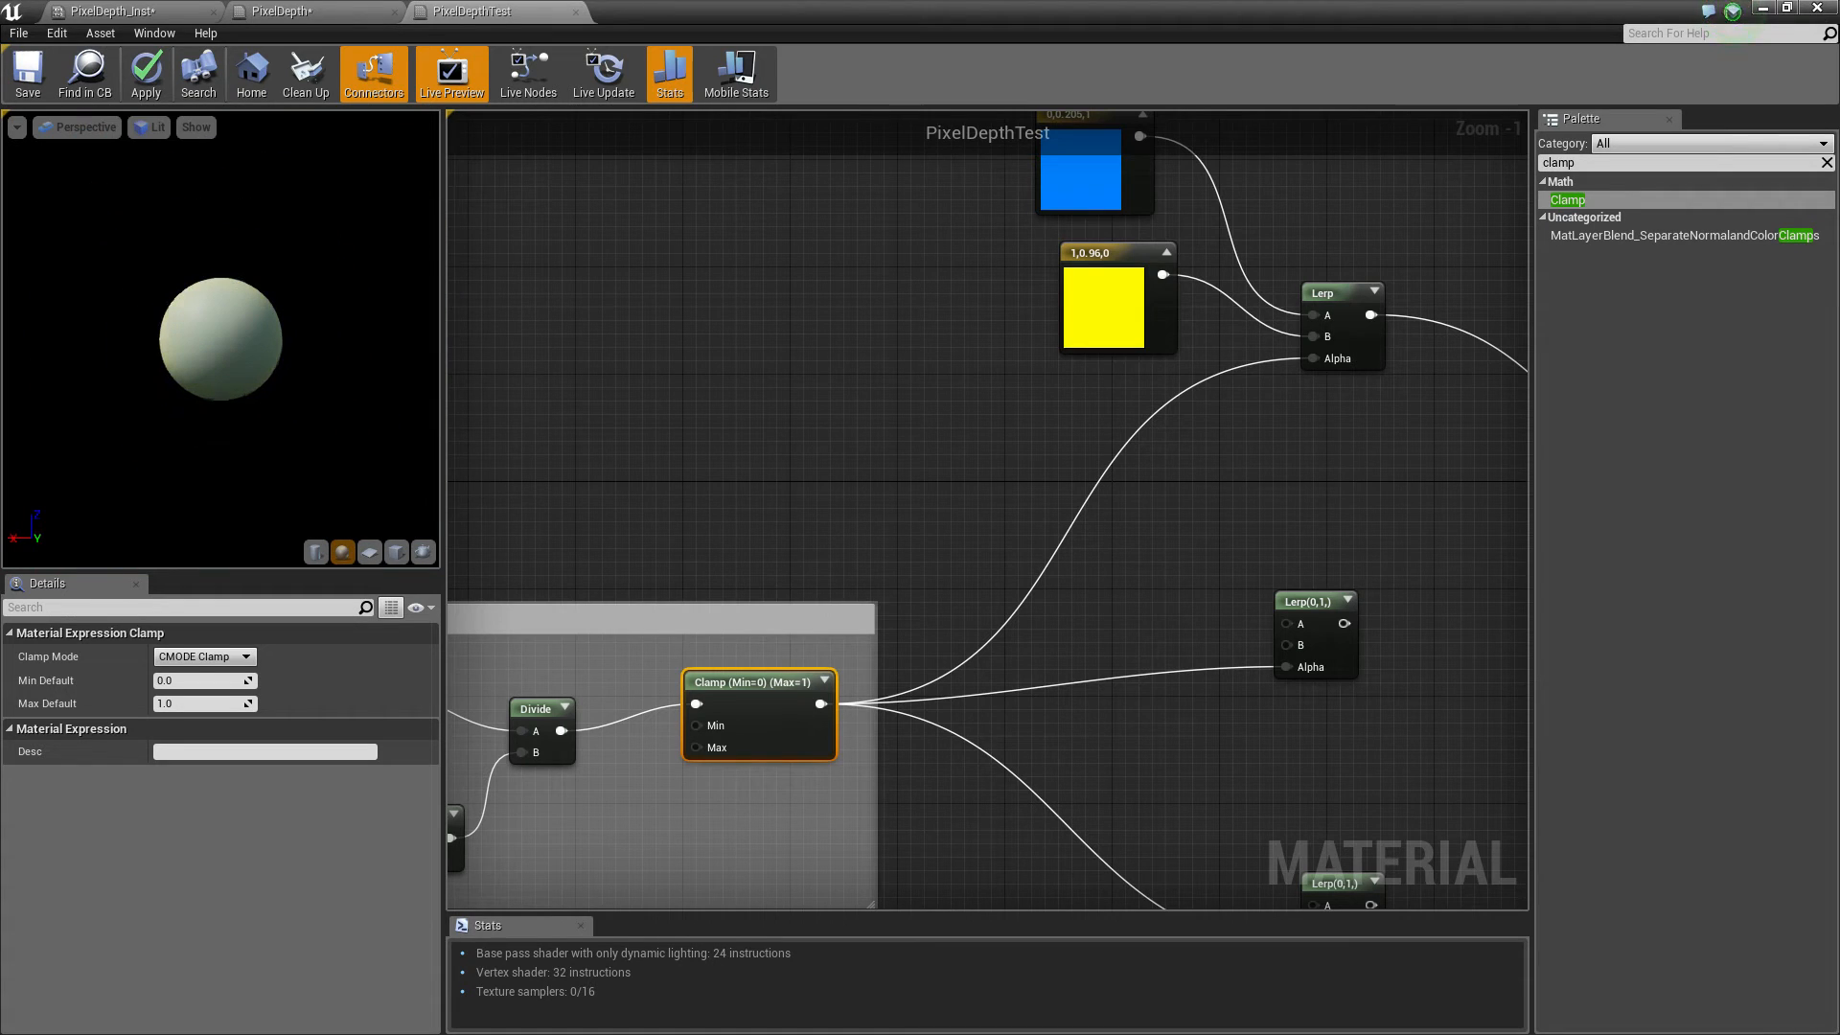
Connect the second Lerp to Metallic and feed its A and B inputs with scalar constants 1 and 0
right_click_drag(1197, 485, 770, 514)
left_click_drag(921, 652, 1344, 566)
left_click(809, 568)
left_click(796, 646)
left_click_drag(813, 581, 694, 532)
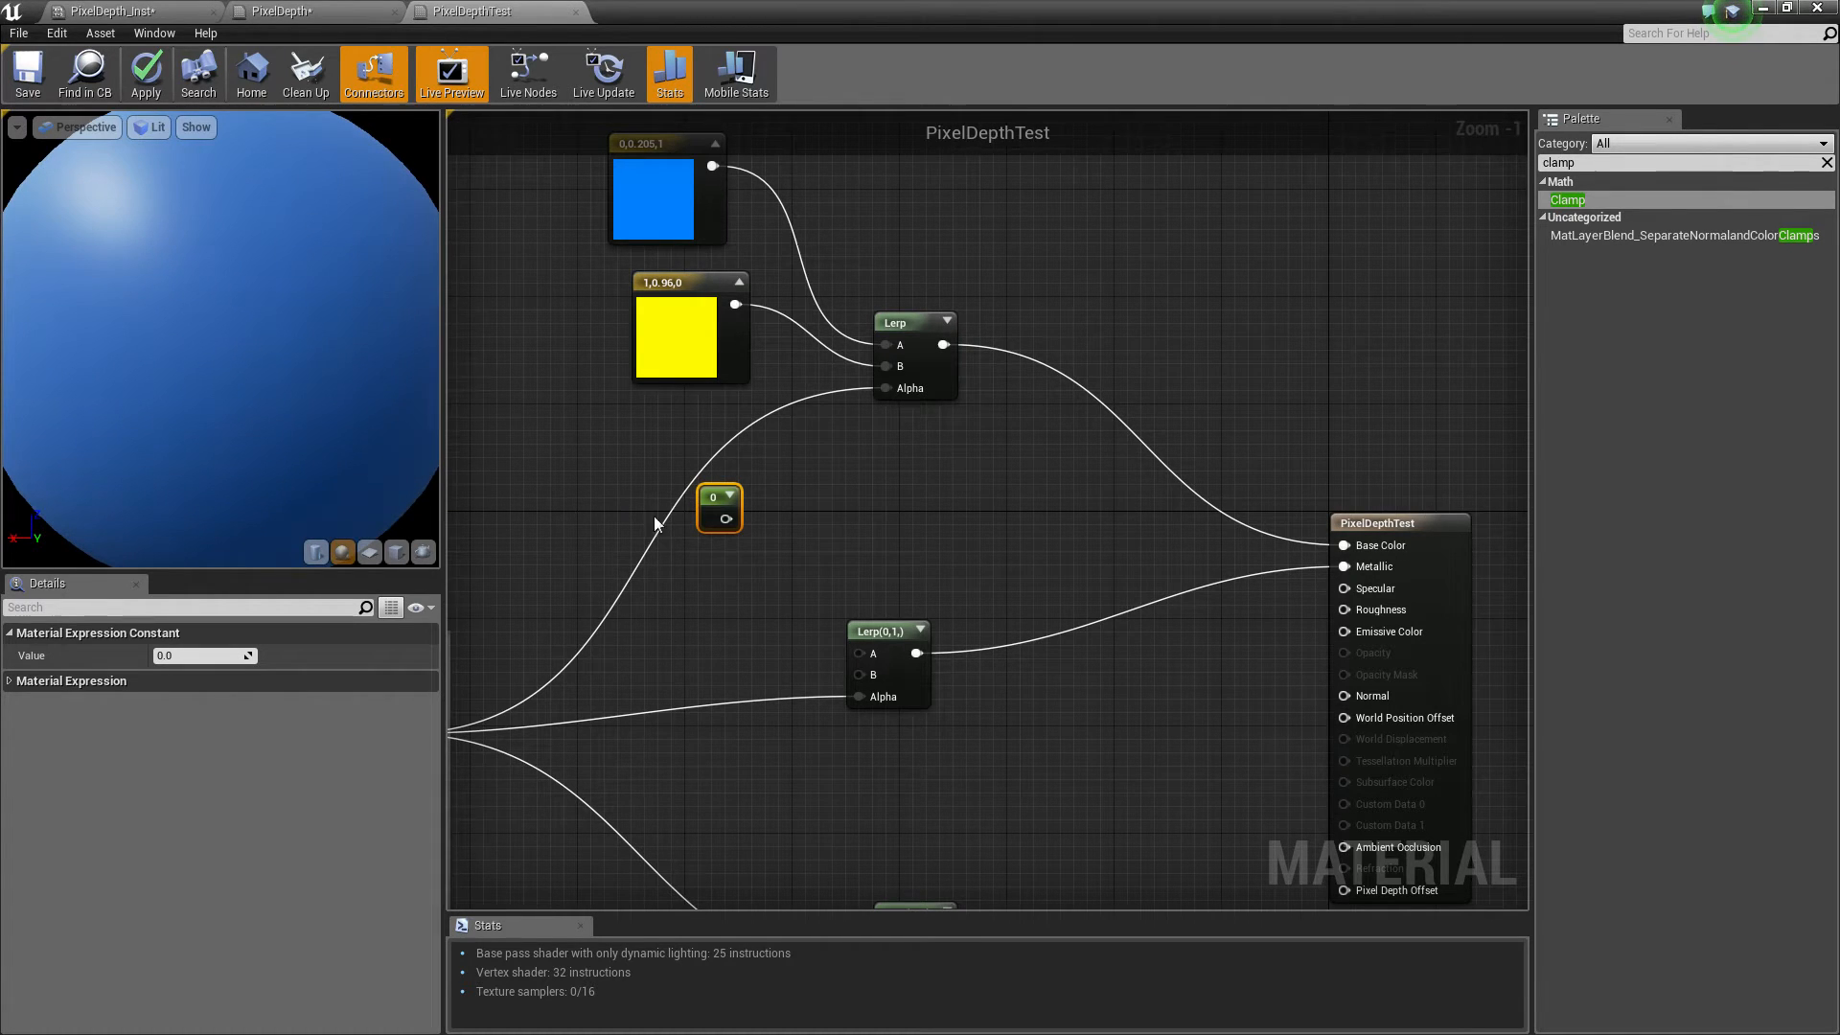
left_click_drag(726, 519, 859, 654)
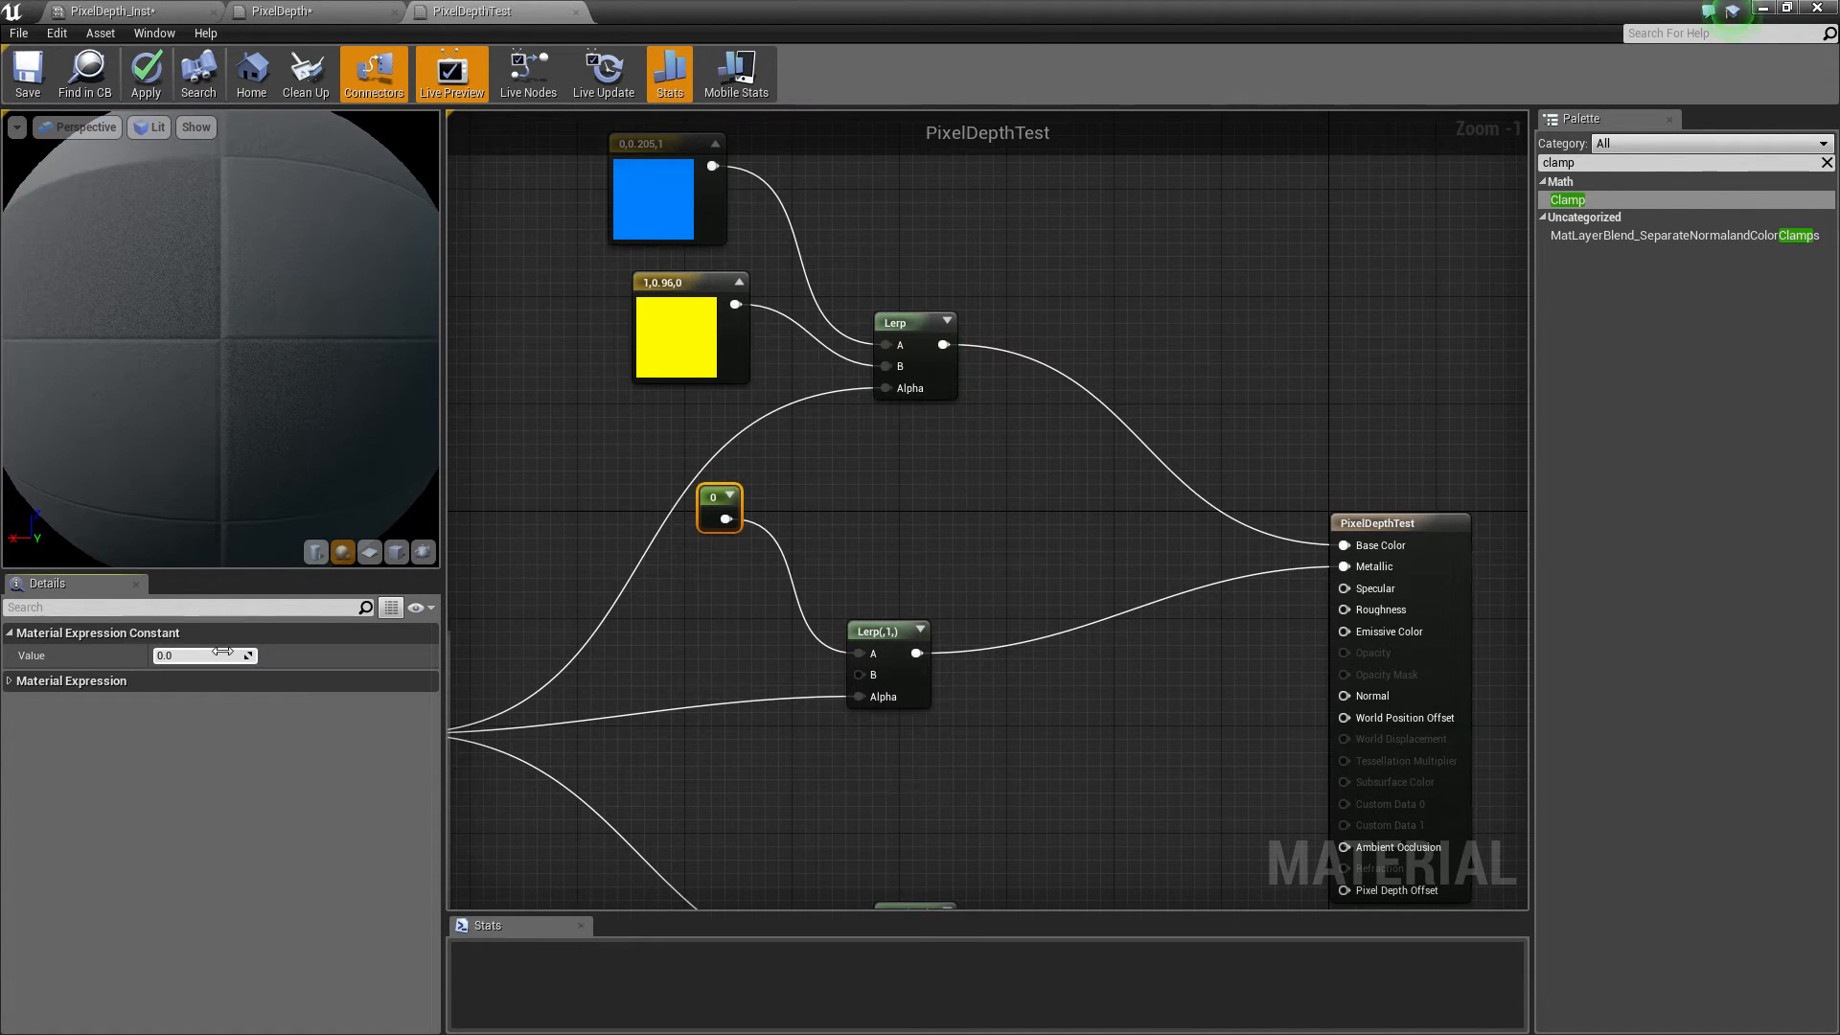
key("Return")
key("1")
left_click(711, 589)
left_click_drag(740, 623, 676, 660)
Add a scalar constant for the third Lerp, connect it, and set its value to 1
right_click_drag(757, 862, 815, 537)
key("1")
left_click(822, 632)
left_click_drag(852, 658, 792, 580)
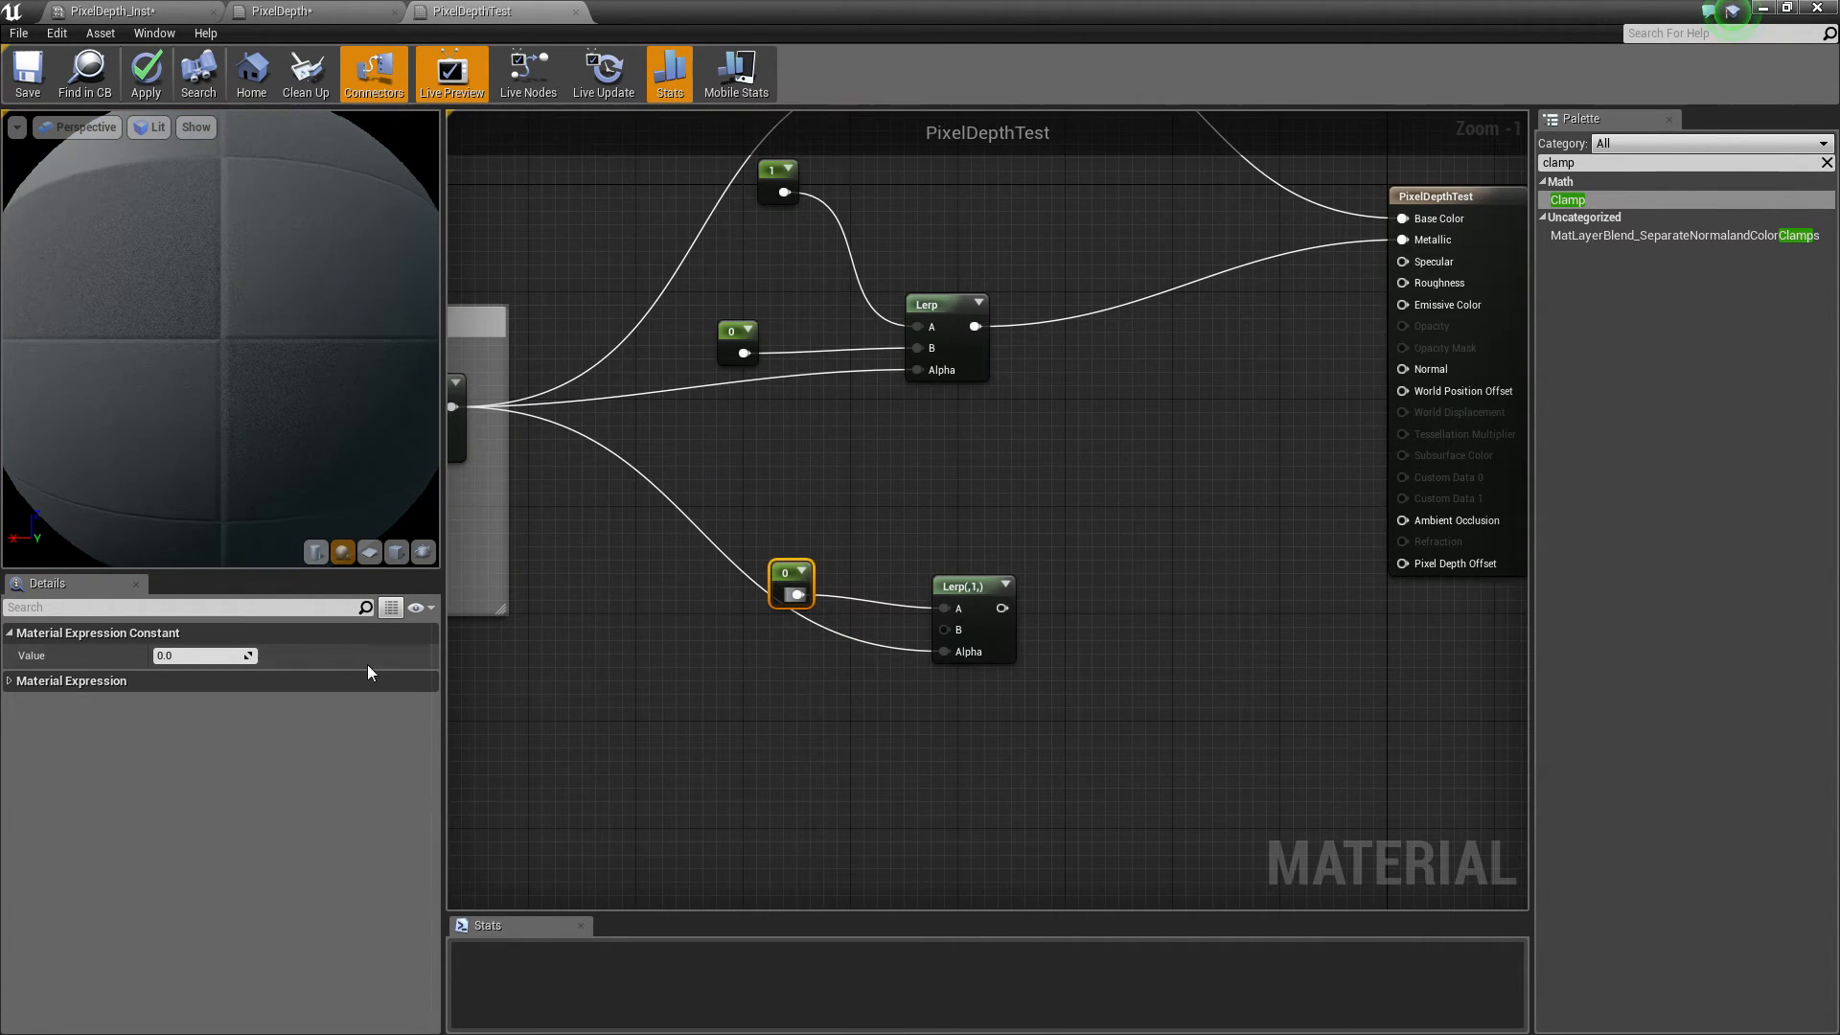
left_click(202, 656)
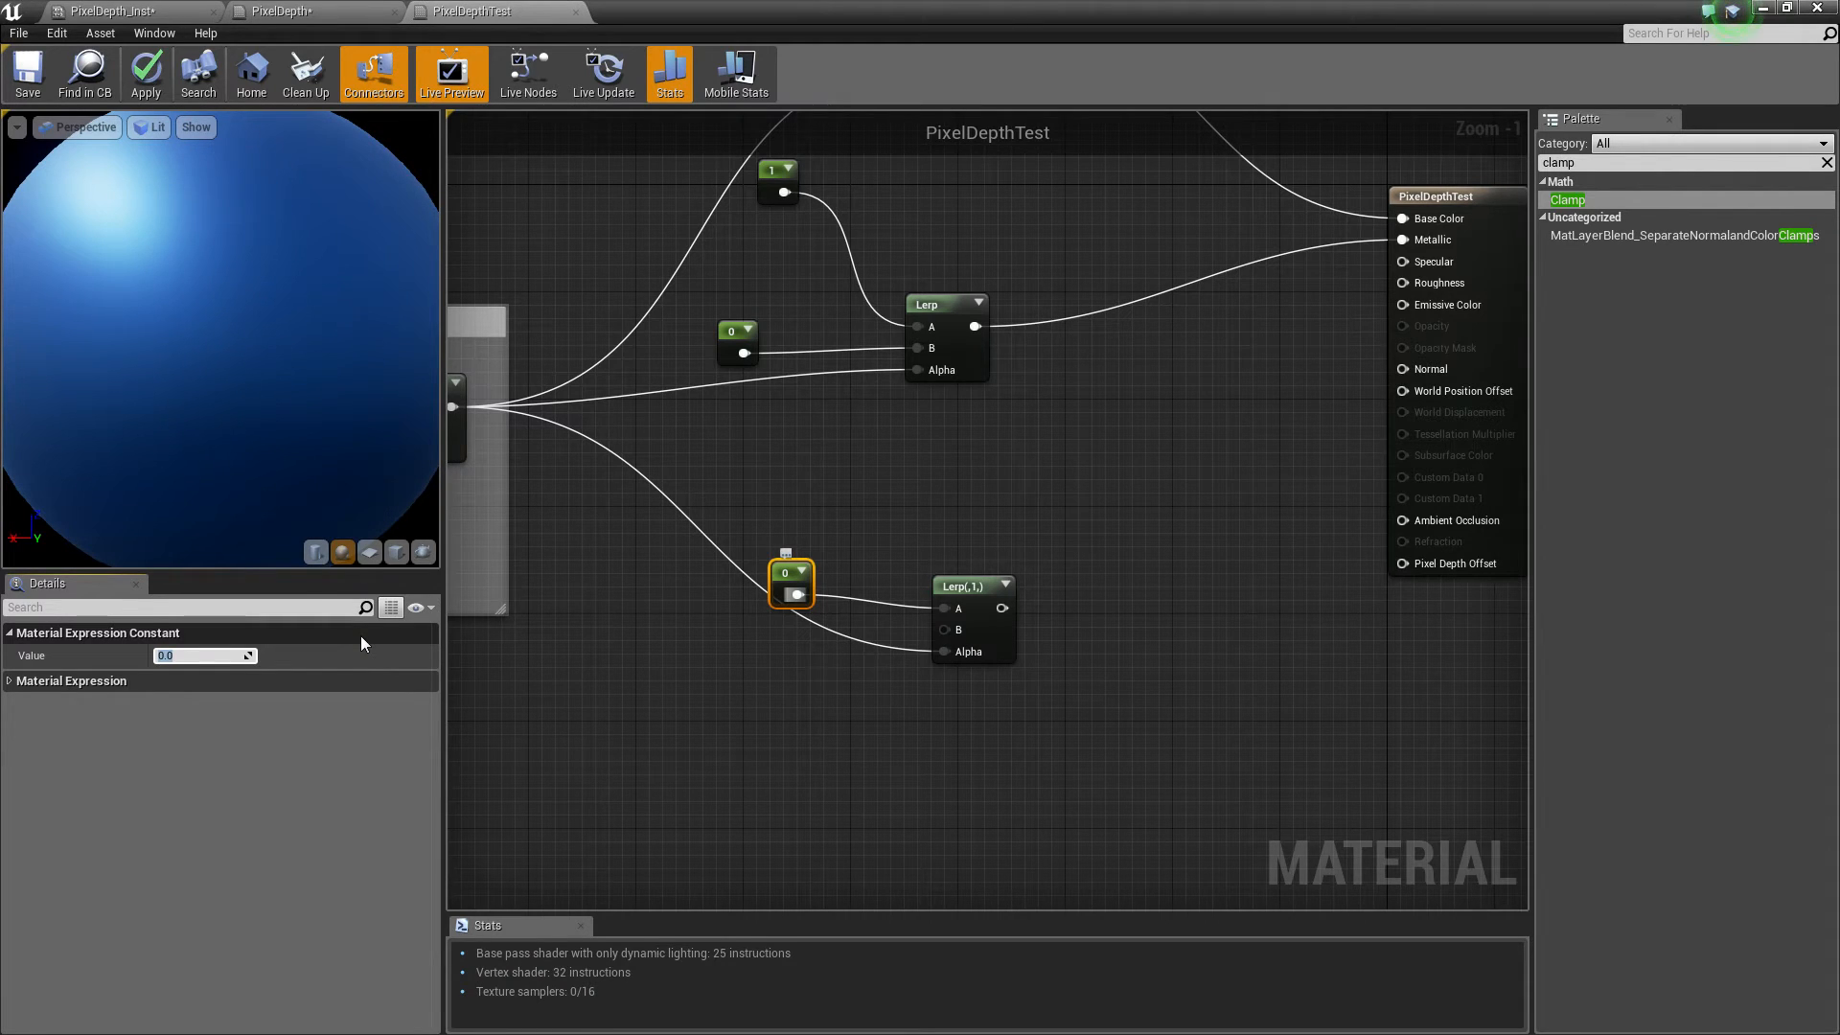
type("1")
key("Return")
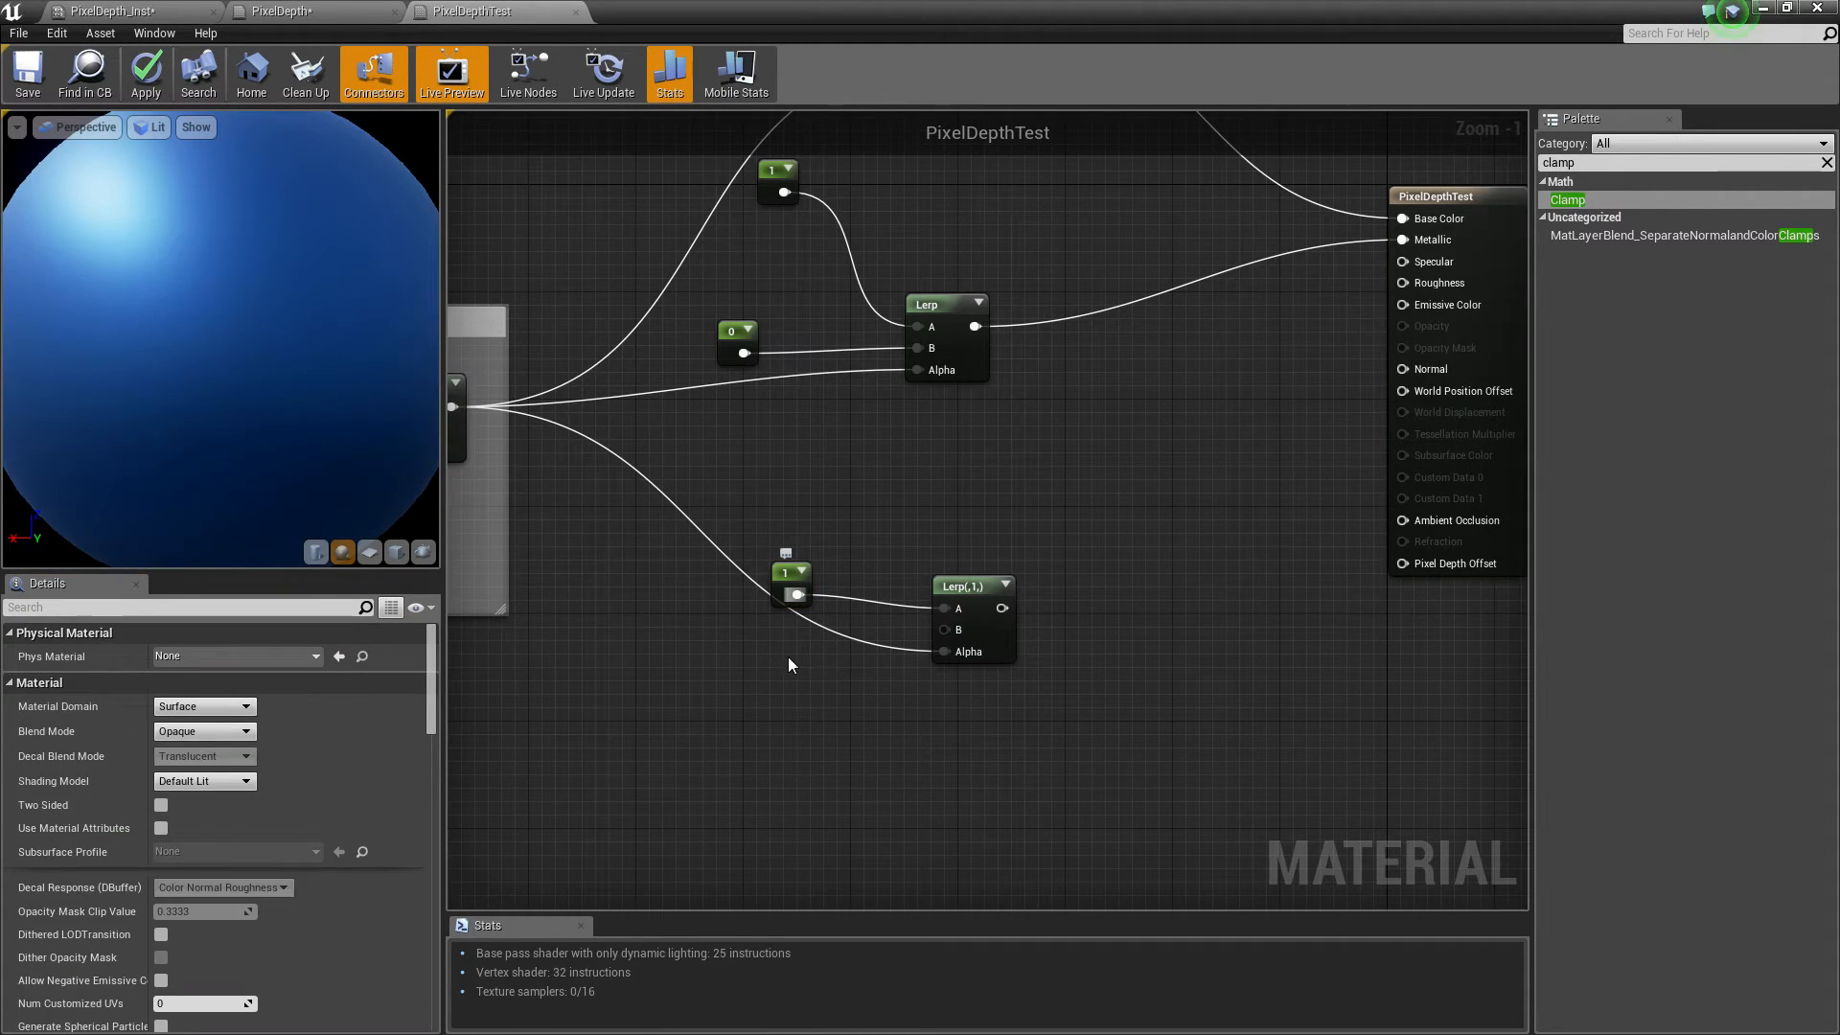
Add a 0 constant to the third Lerp's other input and connect the Lerp output to Roughness
left_click(789, 660)
left_click_drag(872, 641, 947, 631)
left_click_drag(790, 625, 588, 679)
left_click_drag(1001, 608, 1423, 285)
left_click_drag(604, 692, 726, 654)
scroll(199, 373, "up", 5)
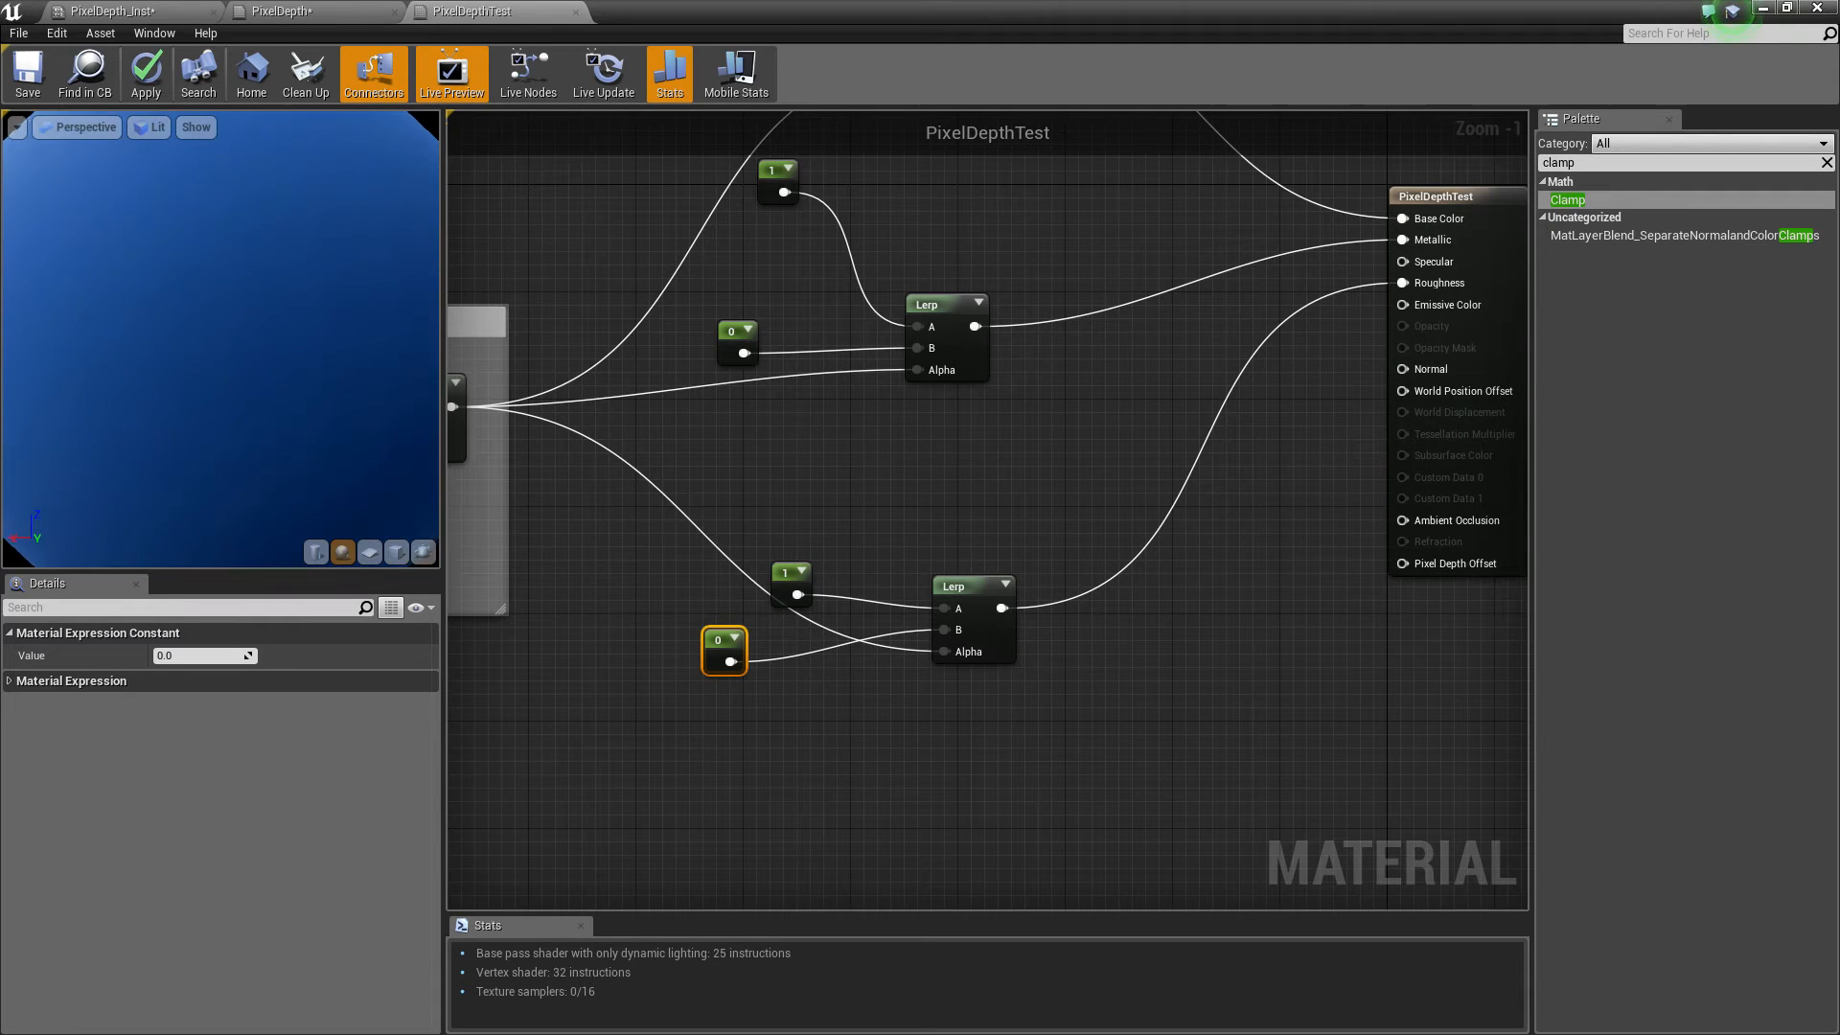
Select the two color constants and their Lerp and wrap them in a comment labelled Colour
left_click_drag(199, 372, 288, 379)
right_click_drag(198, 373, 220, 470)
left_click_drag(219, 378, 306, 384)
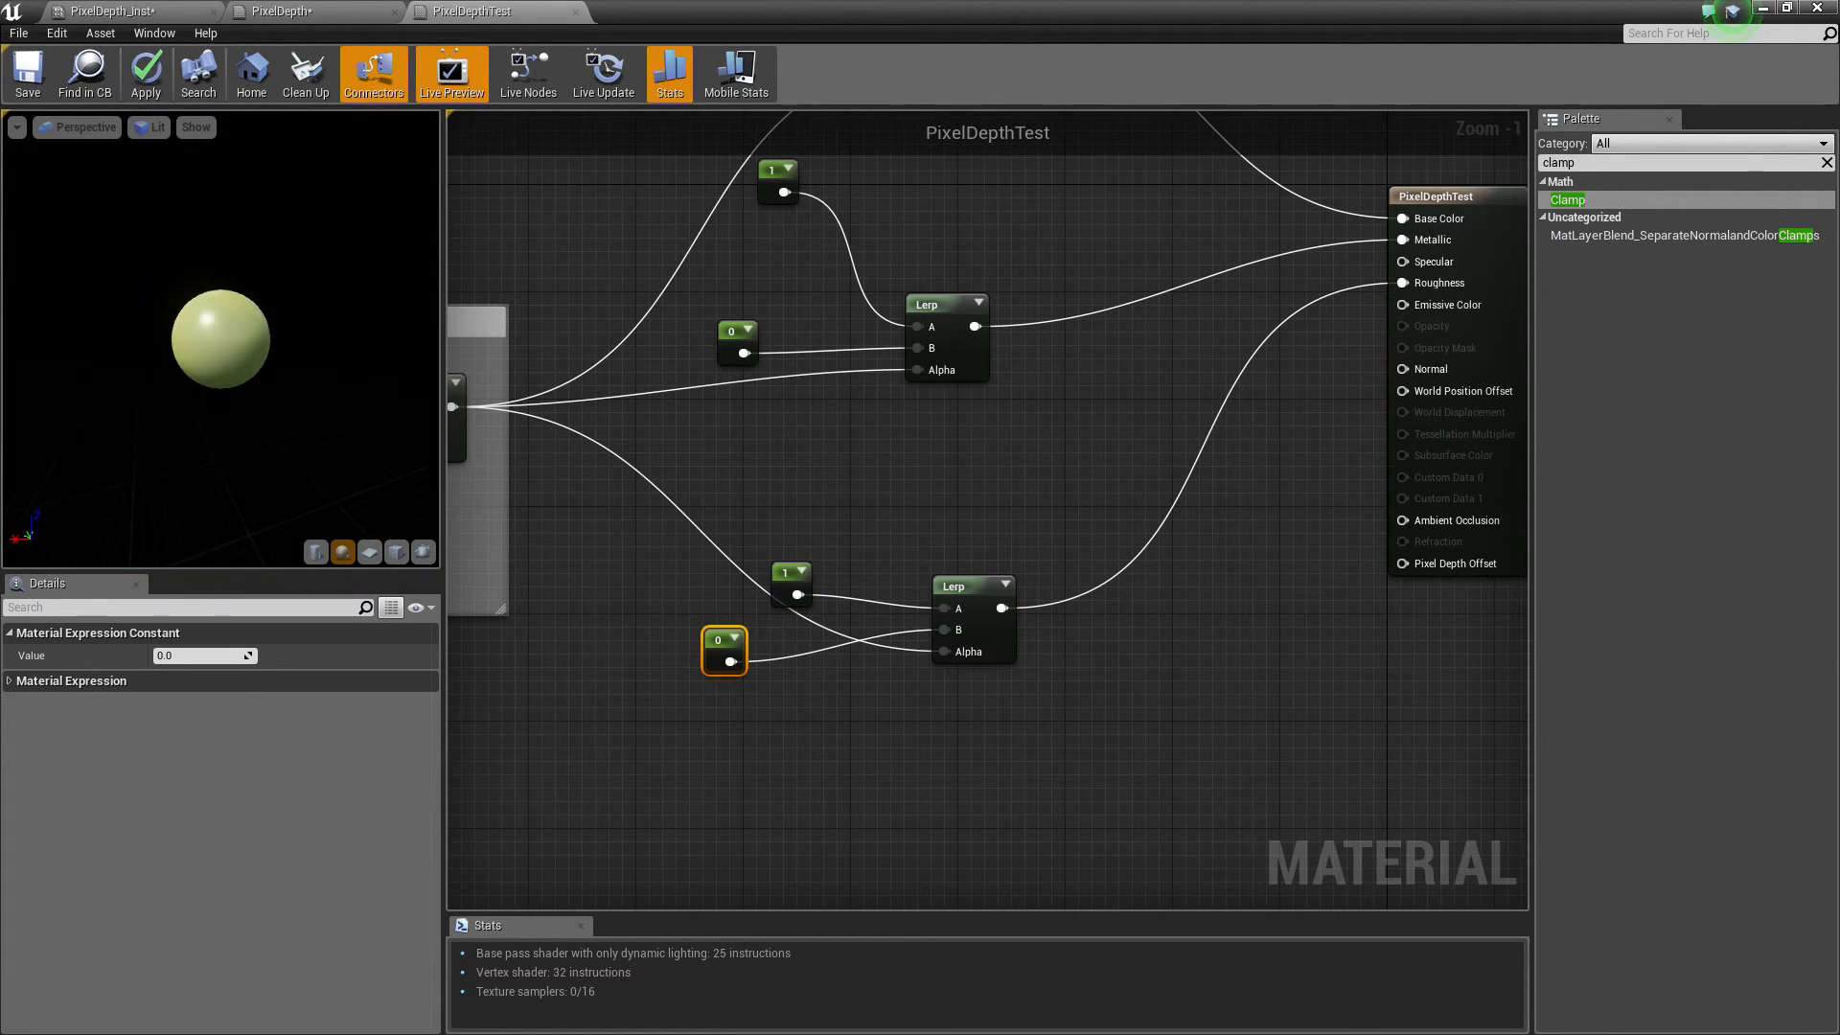
right_click_drag(307, 407, 307, 369)
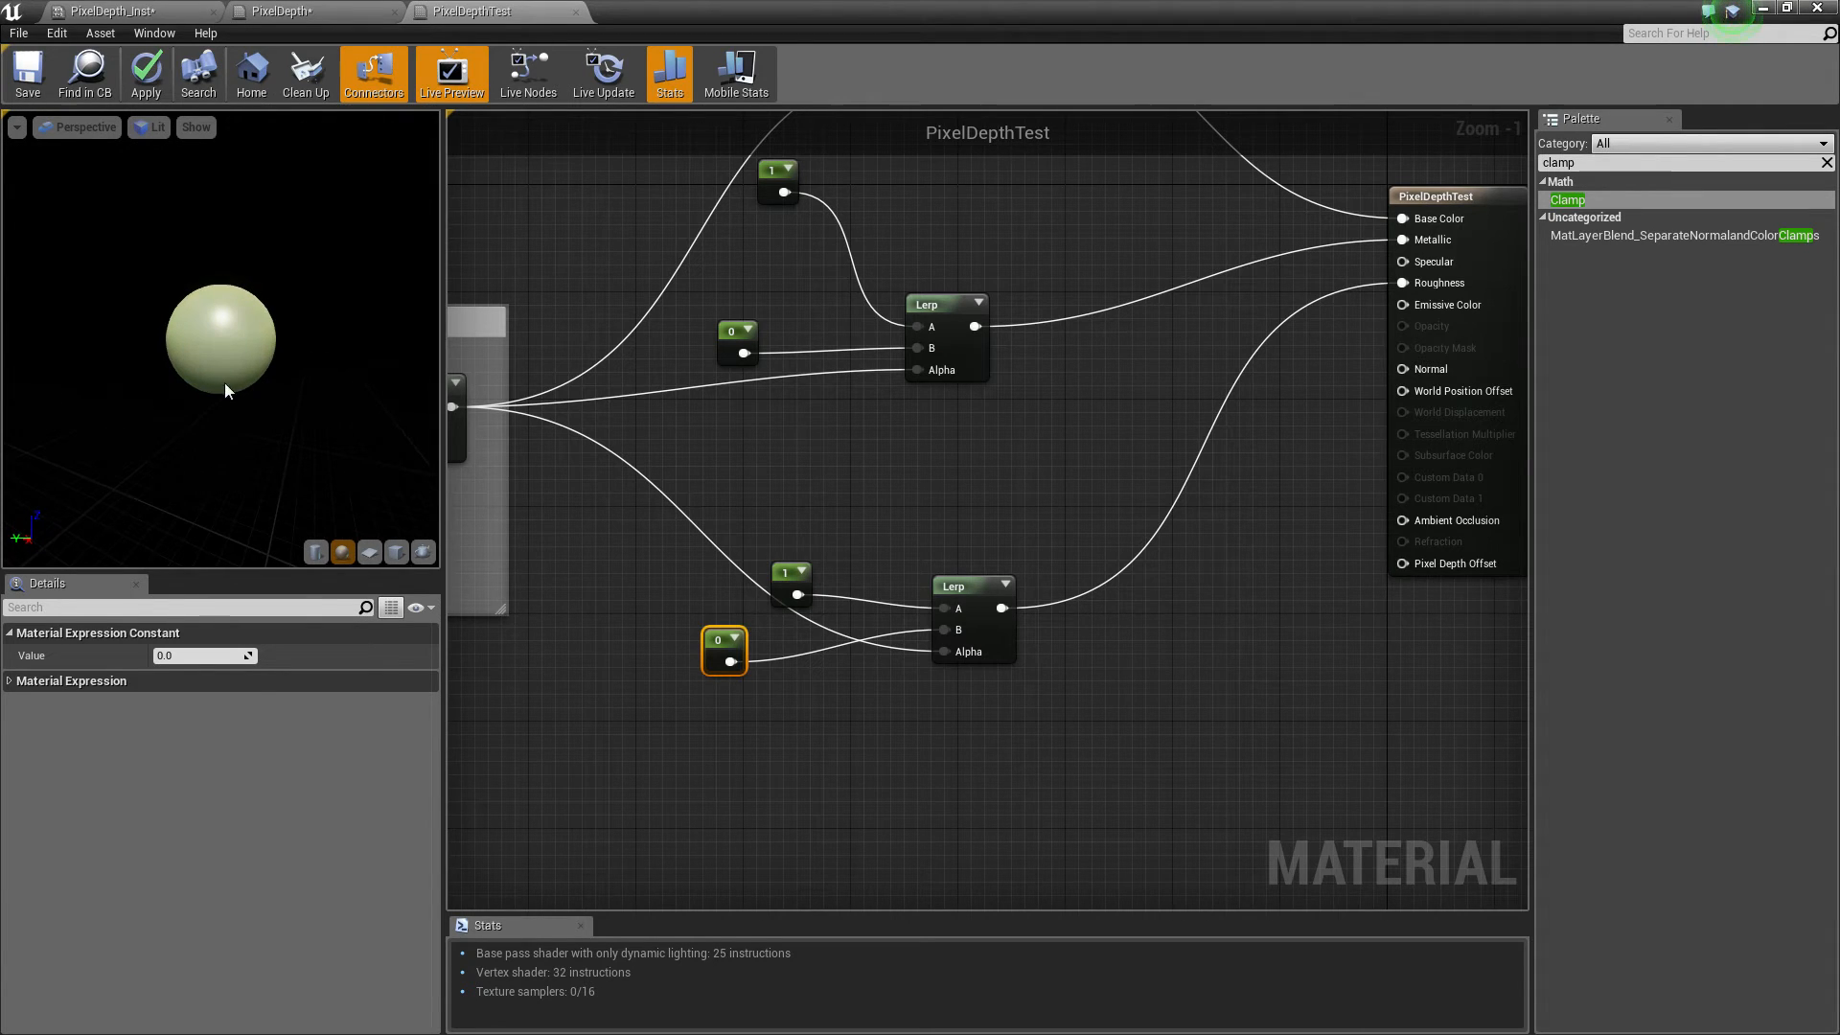
right_click_drag(1274, 433, 1125, 565)
right_click_drag(820, 331, 1045, 628)
left_click_drag(725, 273, 1025, 517)
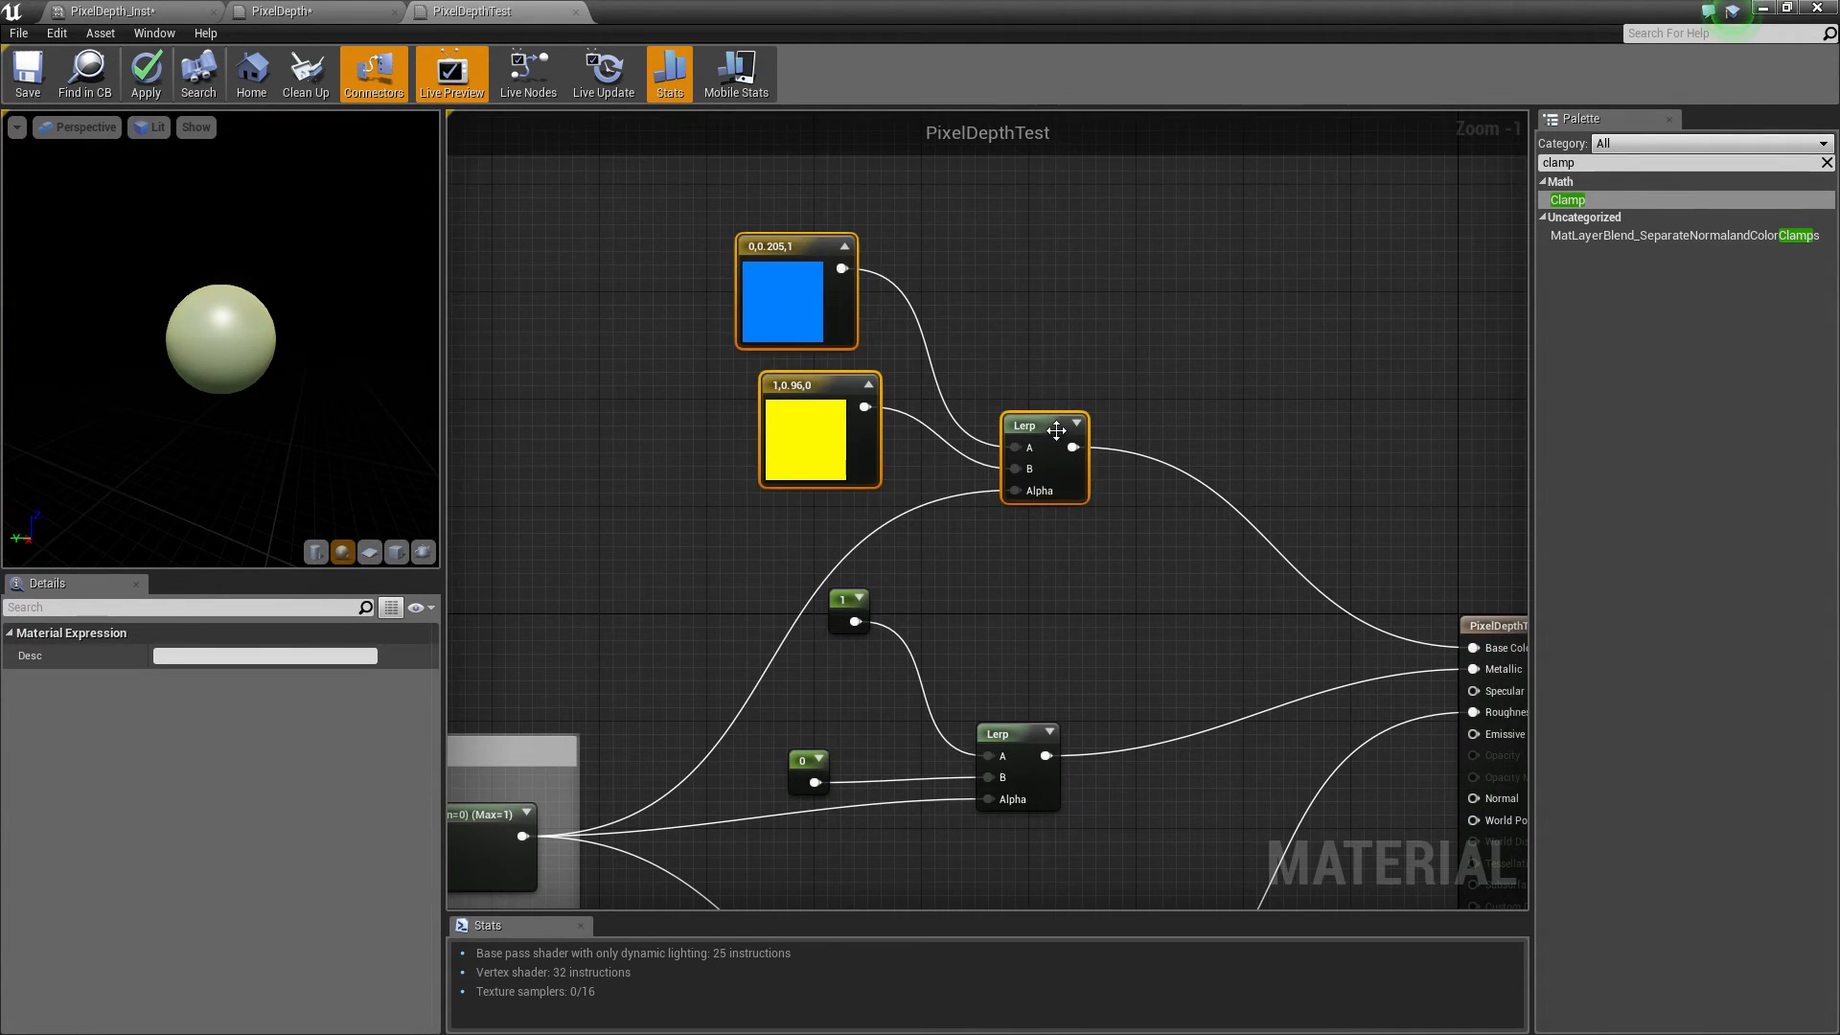
right_click_drag(991, 521, 978, 361)
key("c")
left_click(267, 654)
key("BackSpace")
key("BackSpace")
key("BackSpace")
key("BackSpace")
type("lour")
Apply the material changes
right_click_drag(883, 595, 1192, 337)
scroll(832, 380, "down", 1)
right_click_drag(916, 423, 1250, 405)
mouse_move(766, 455)
left_mouse_down()
mouse_move(750, 487)
mouse_move(753, 467)
left_mouse_up()
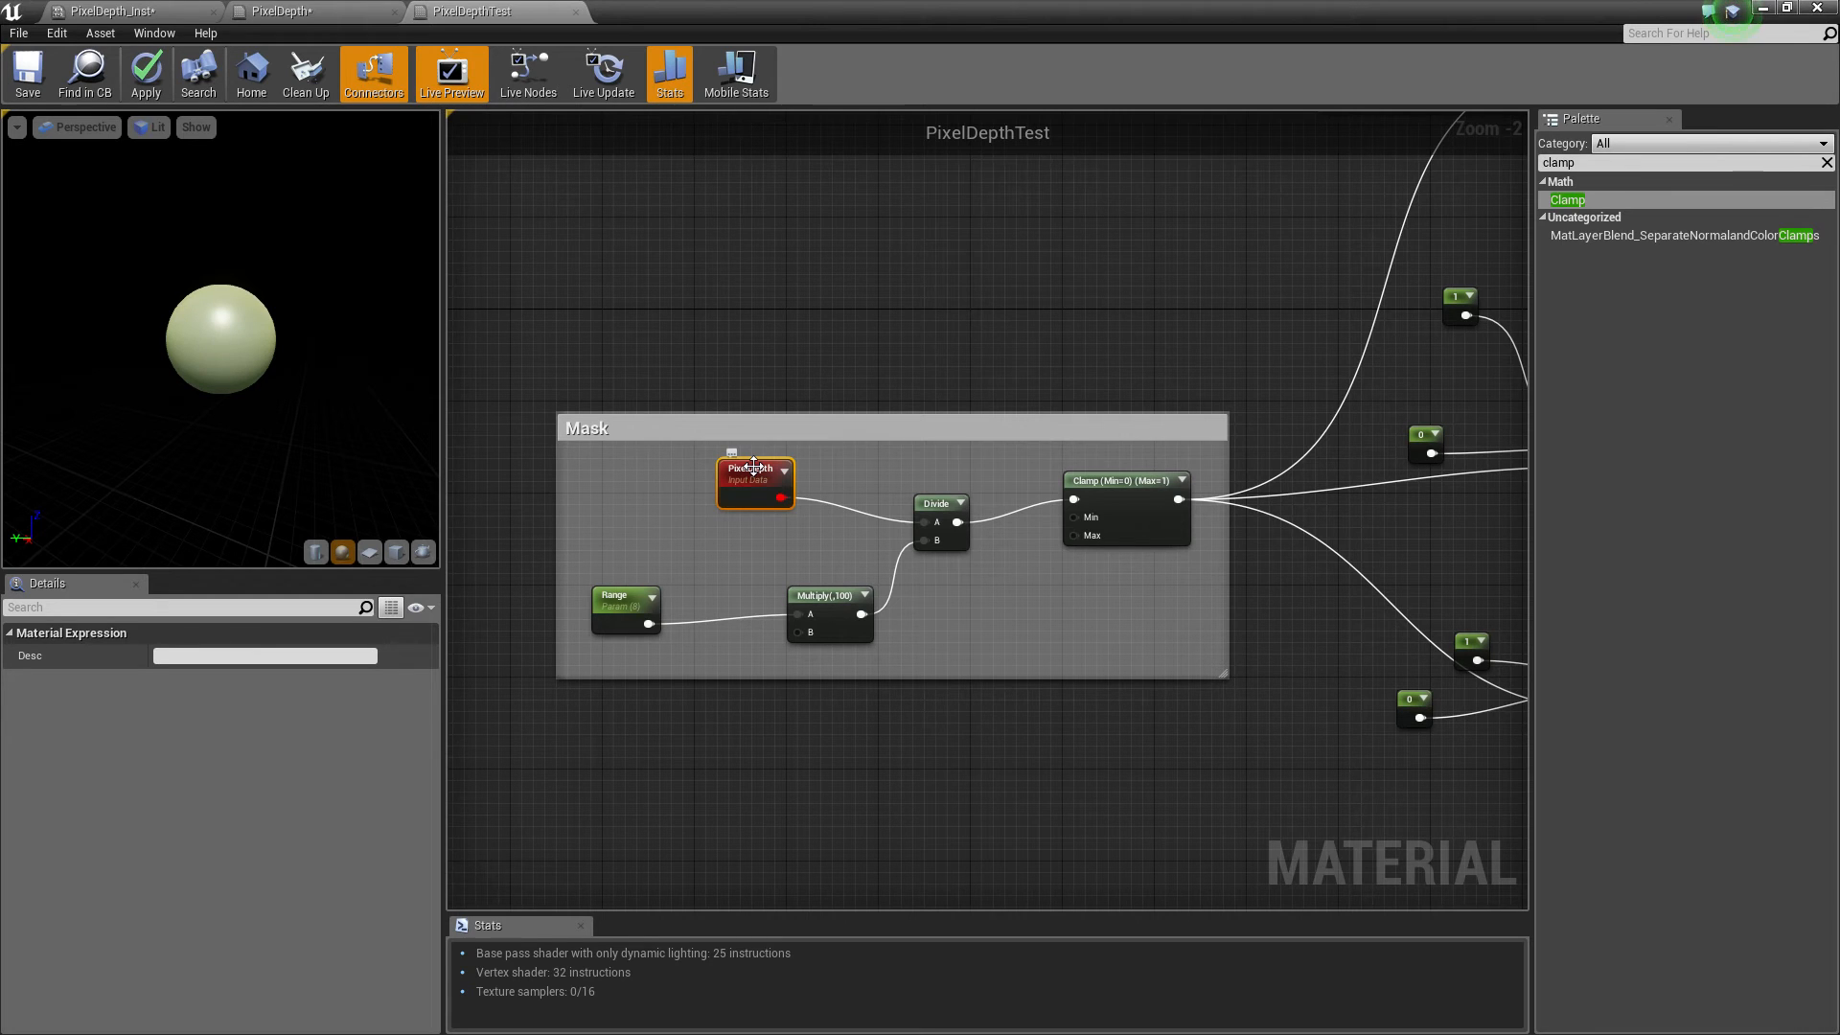
right_click_drag(825, 426, 475, 457)
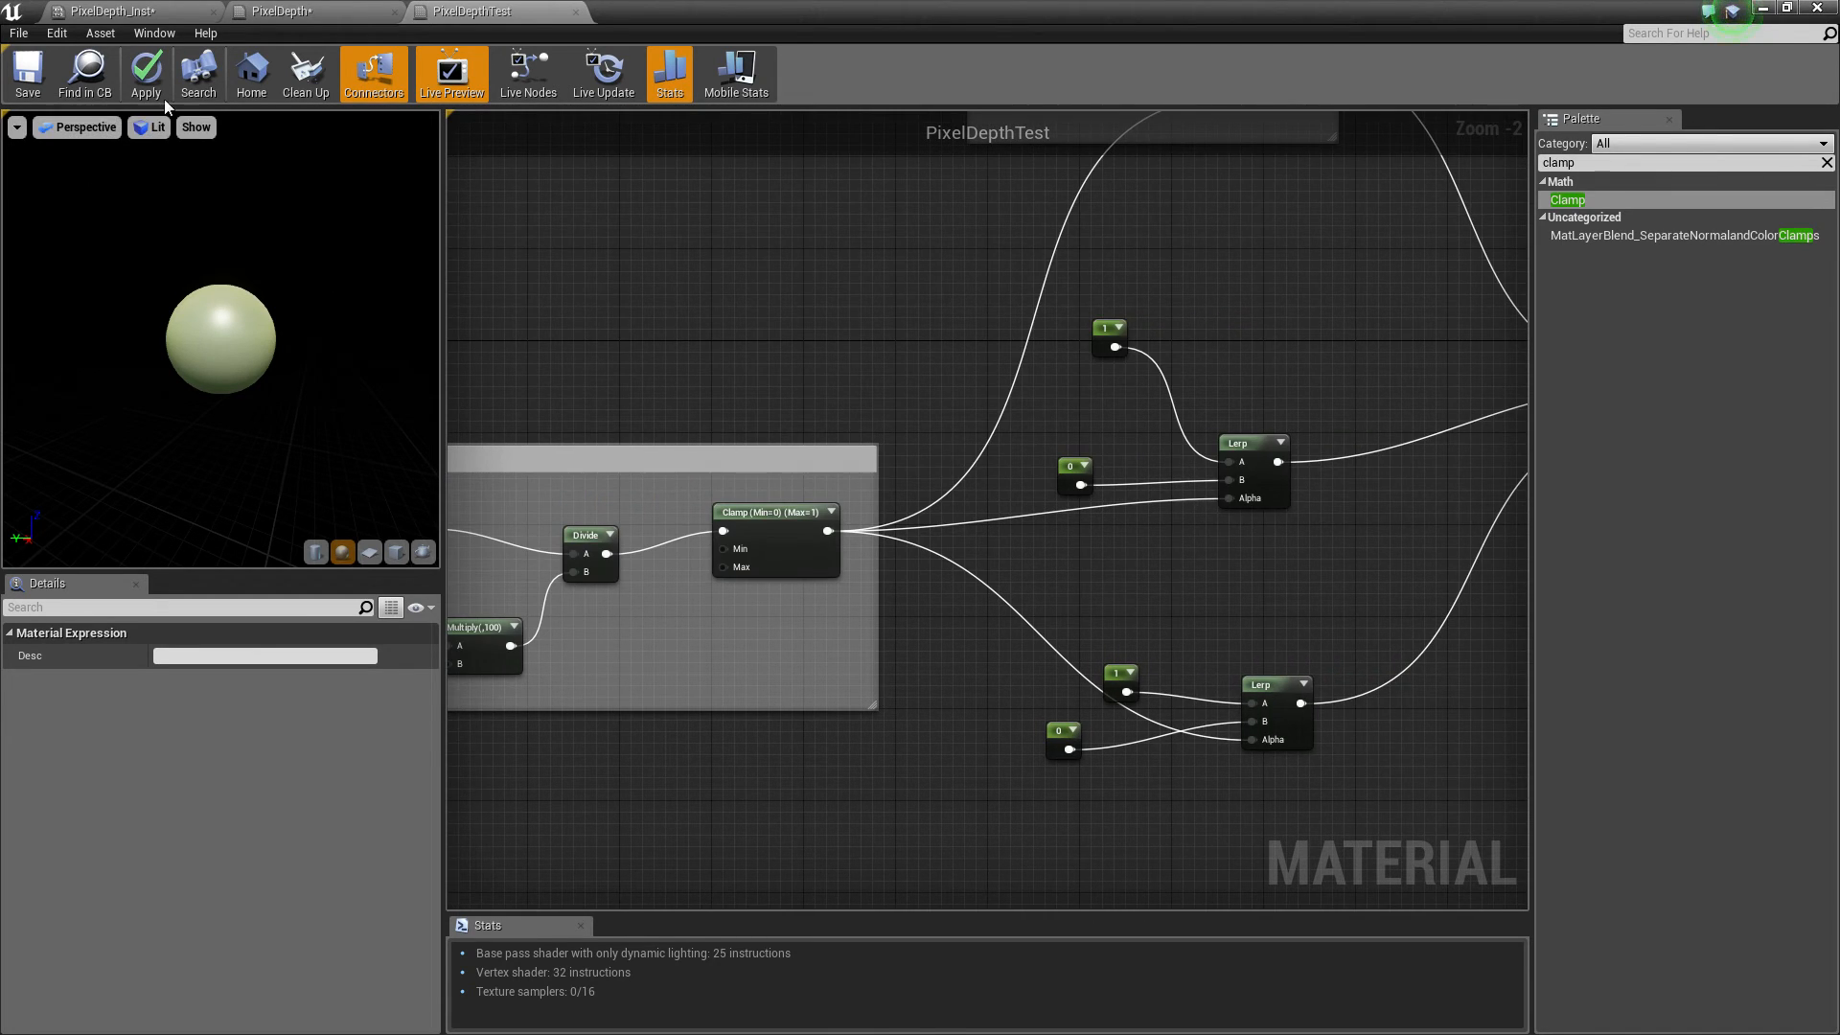
left_click(140, 90)
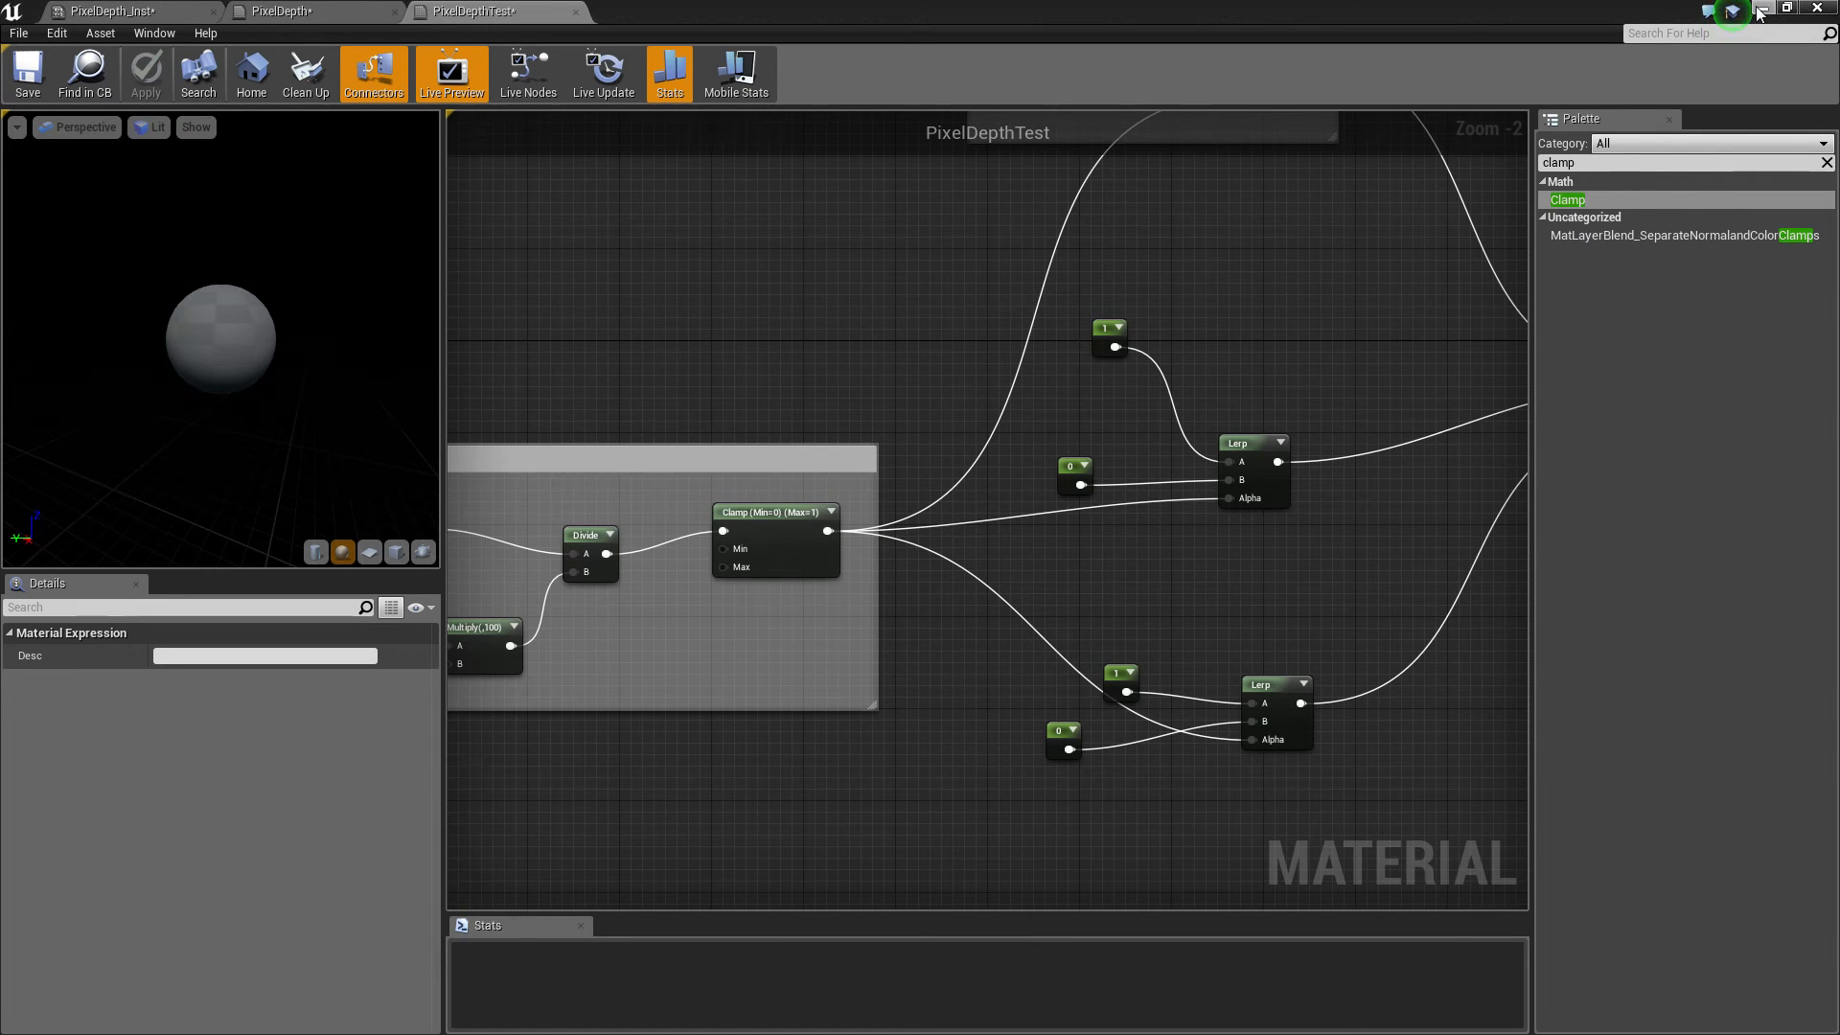
Create a material instance of PixelDepthTest and assign it to the selected sphere mesh in the level
left_click(1760, 10)
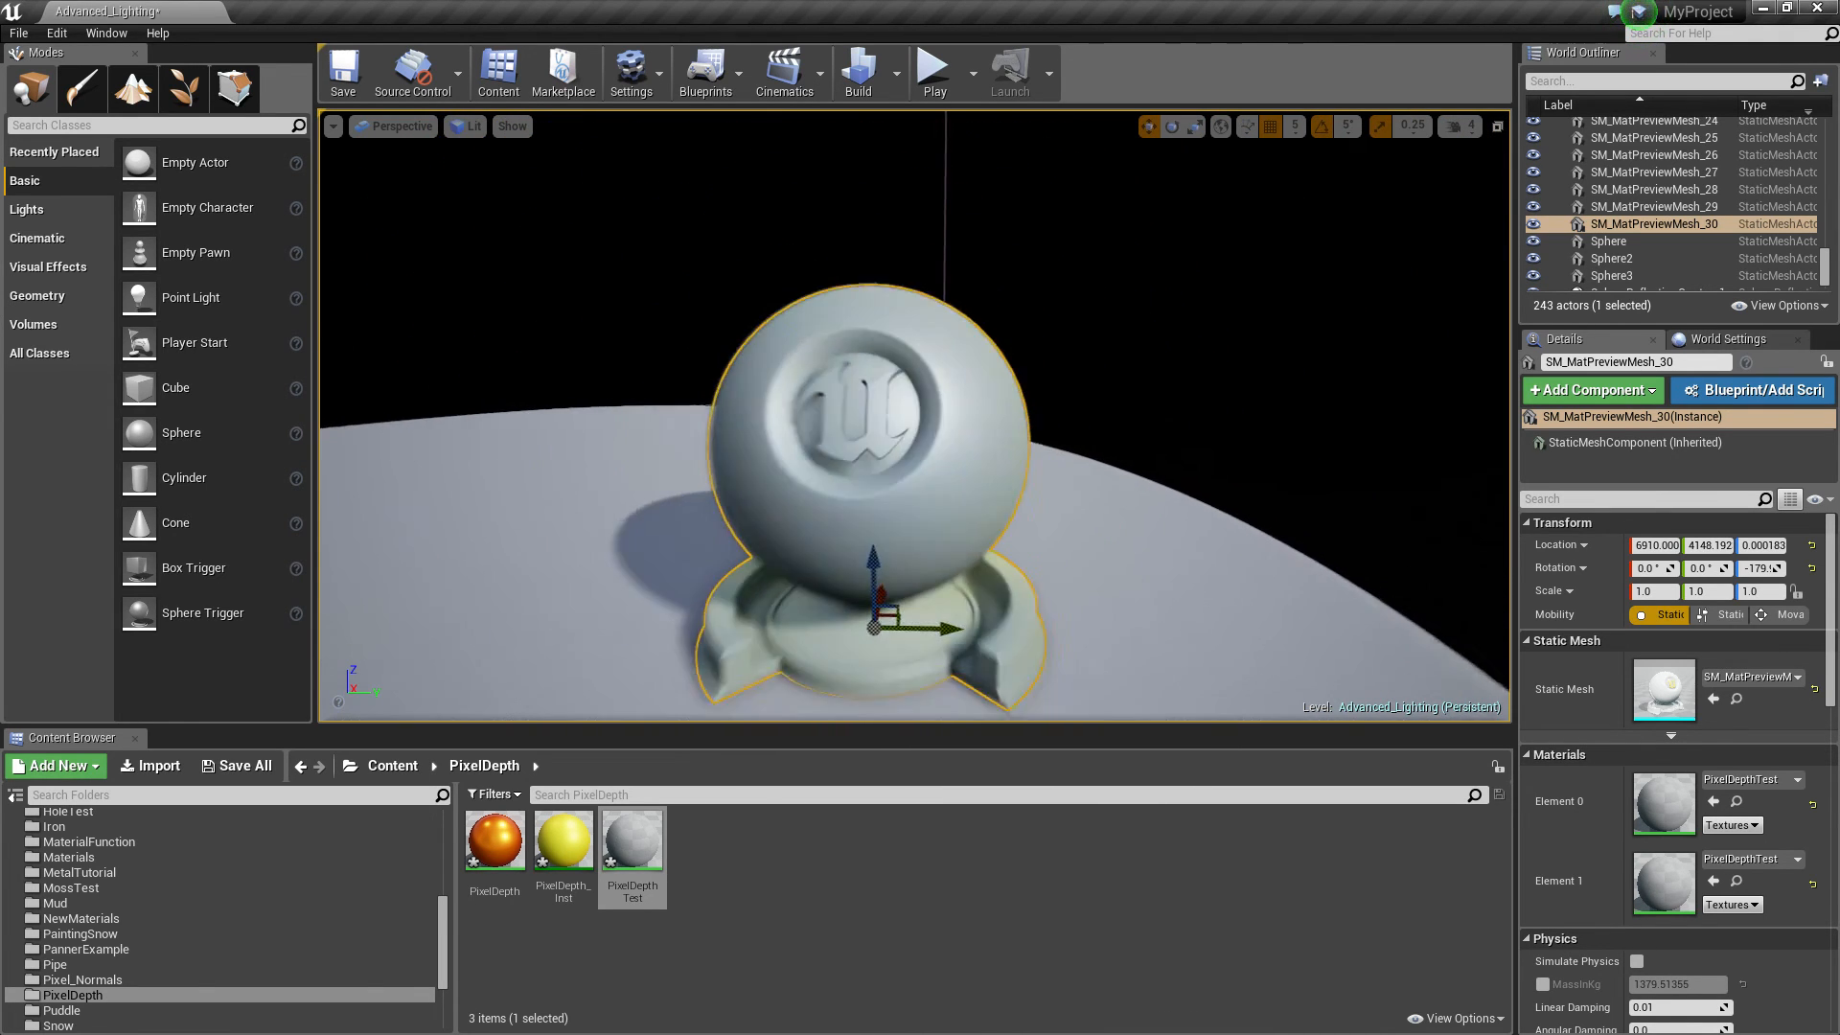
key("s")
key("w")
right_click(634, 840)
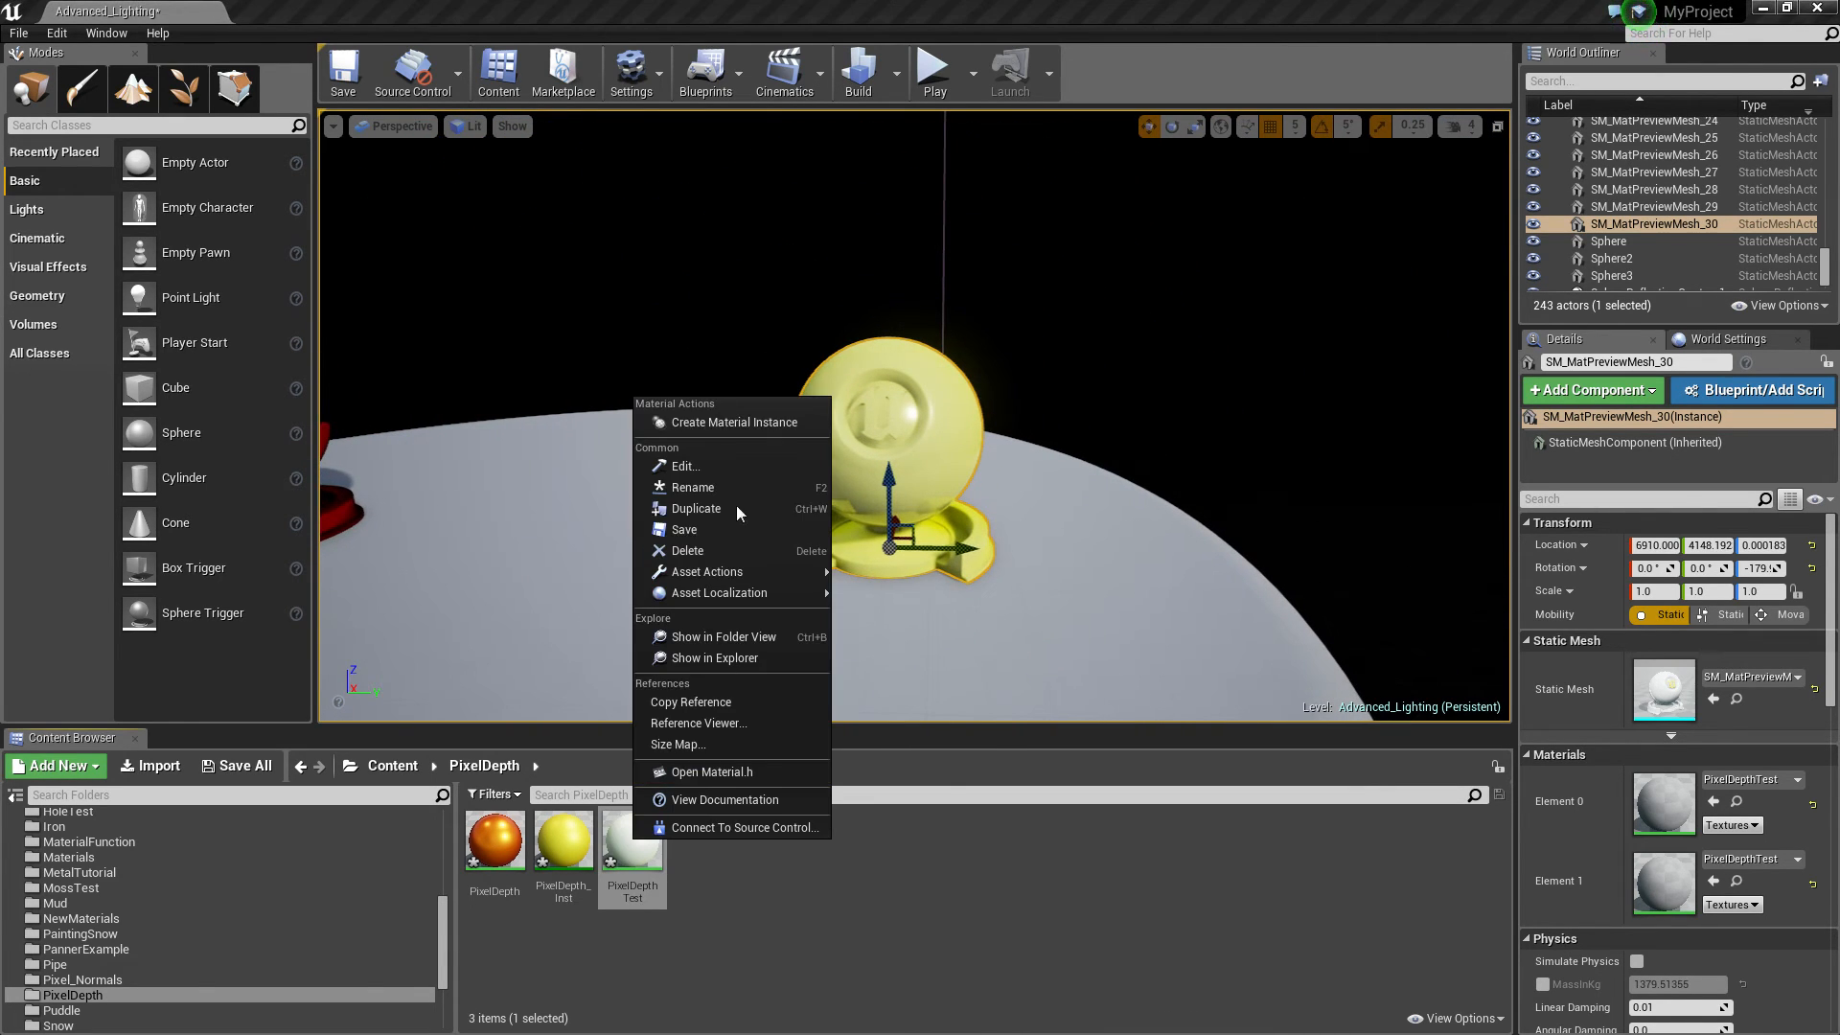
left_click(717, 423)
left_click_drag(698, 858, 934, 449)
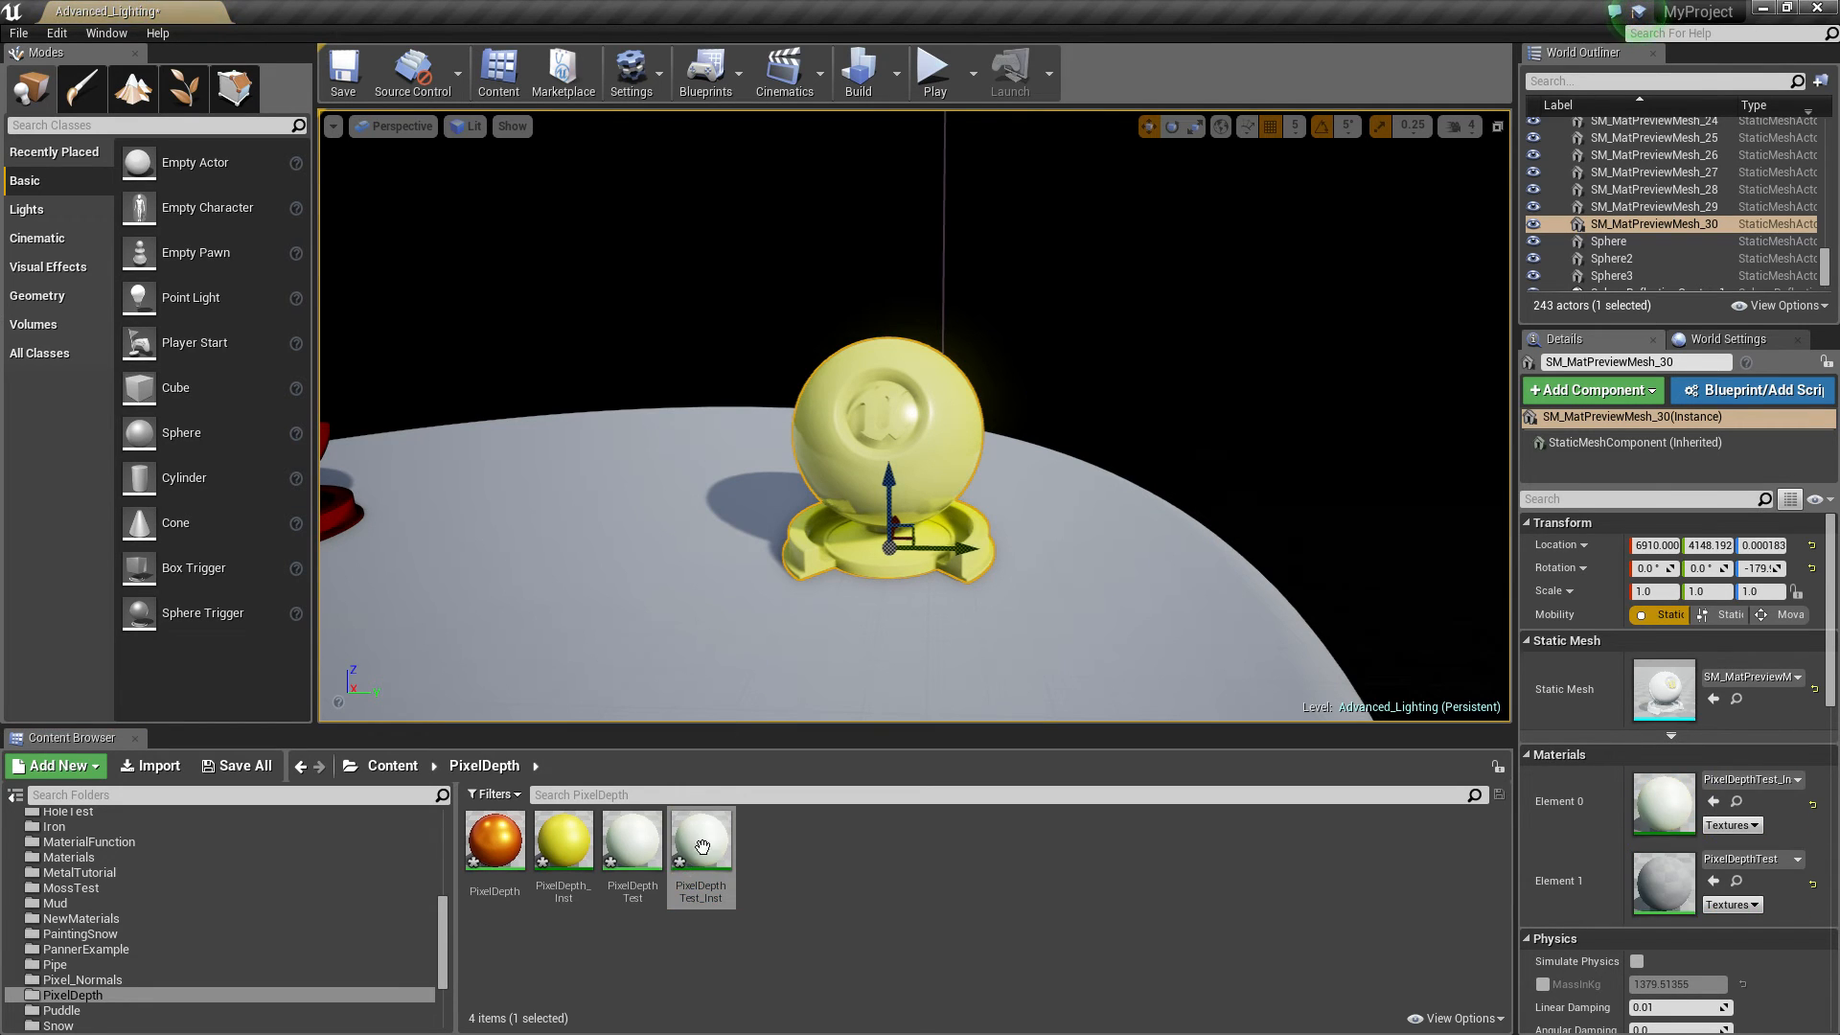
Open the new material instance, enable the Range override and set it to 1
double_click(697, 858)
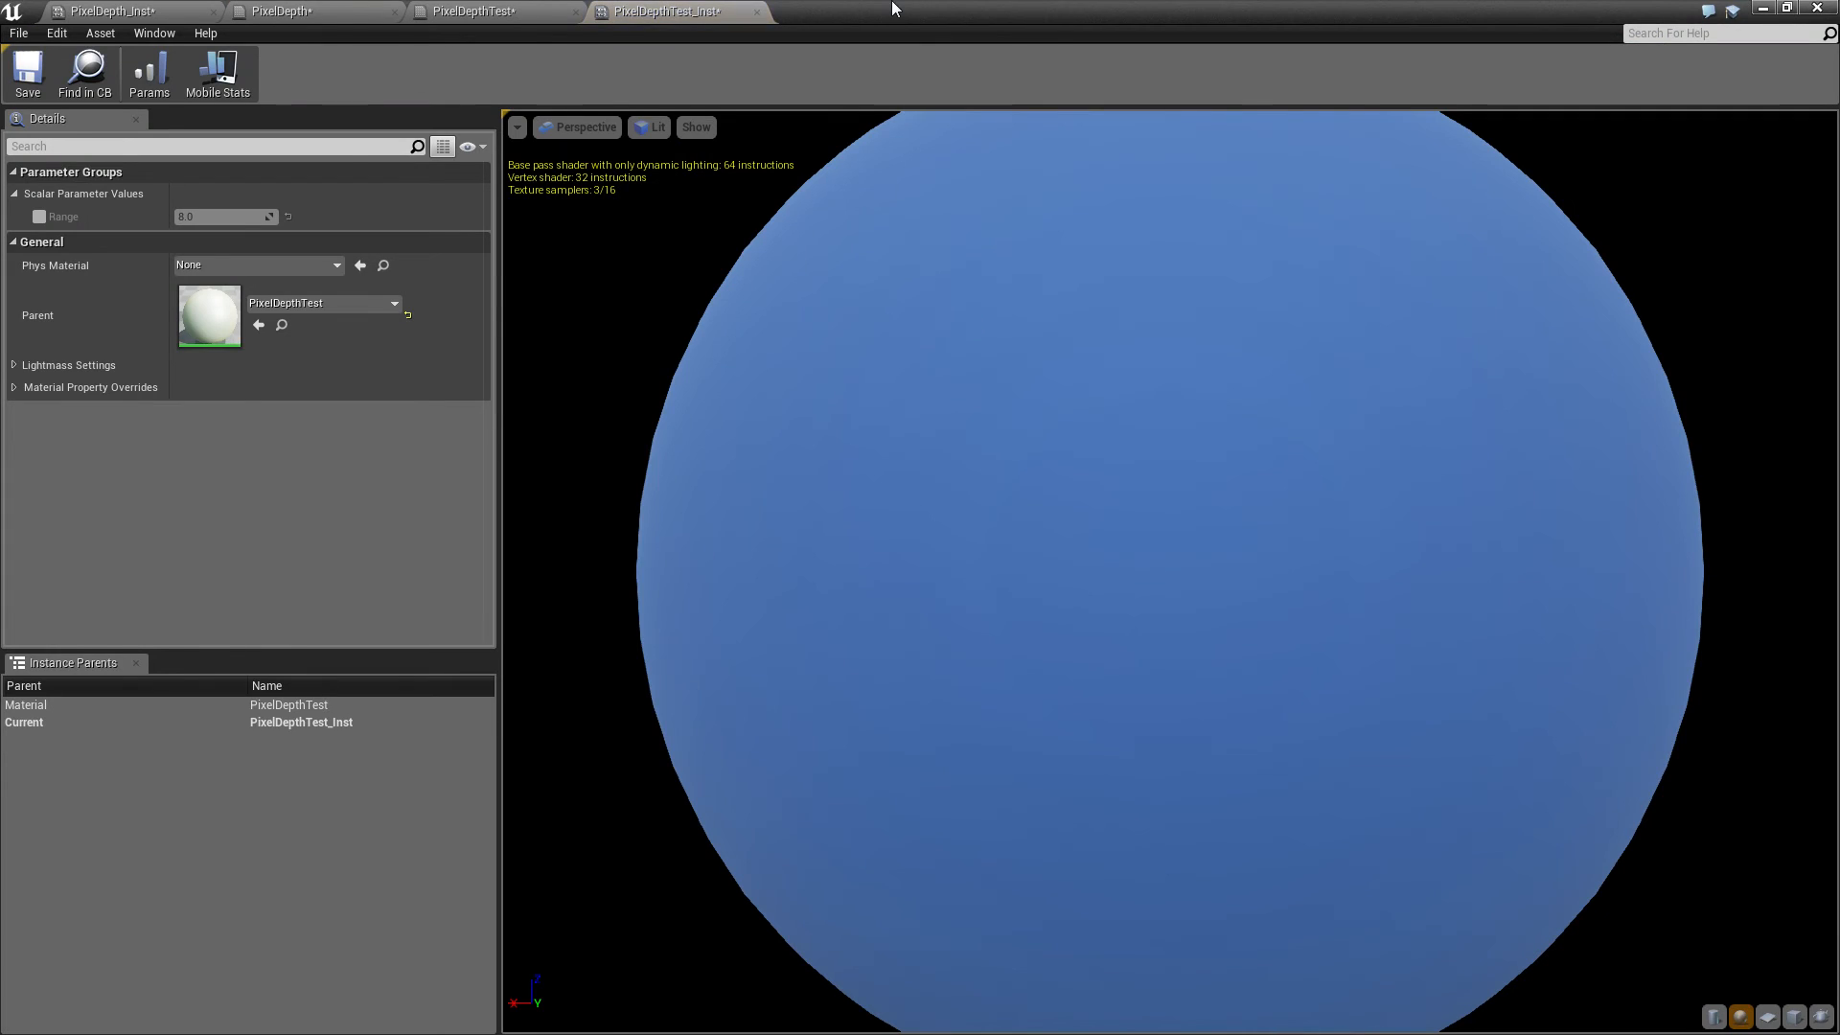
double_click(892, 7)
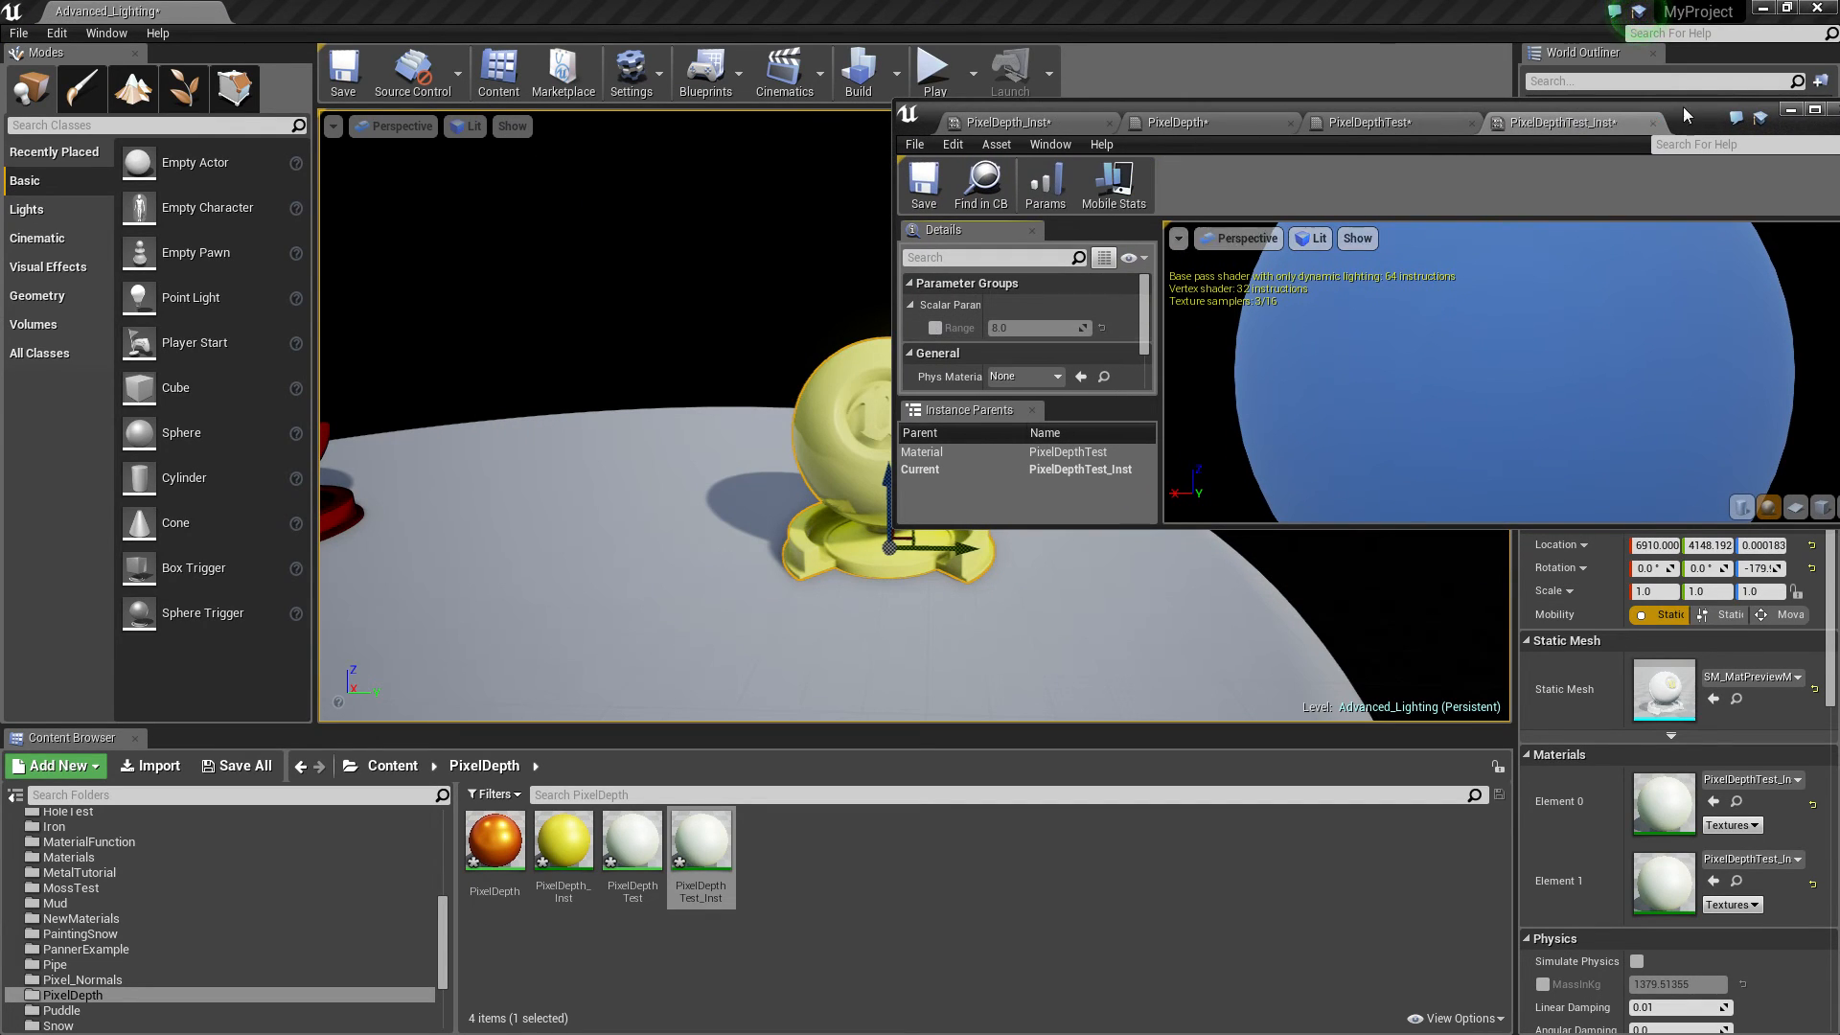
left_click_drag(1684, 115, 1816, 94)
left_click_drag(1155, 307, 1206, 307)
key("s")
key("w")
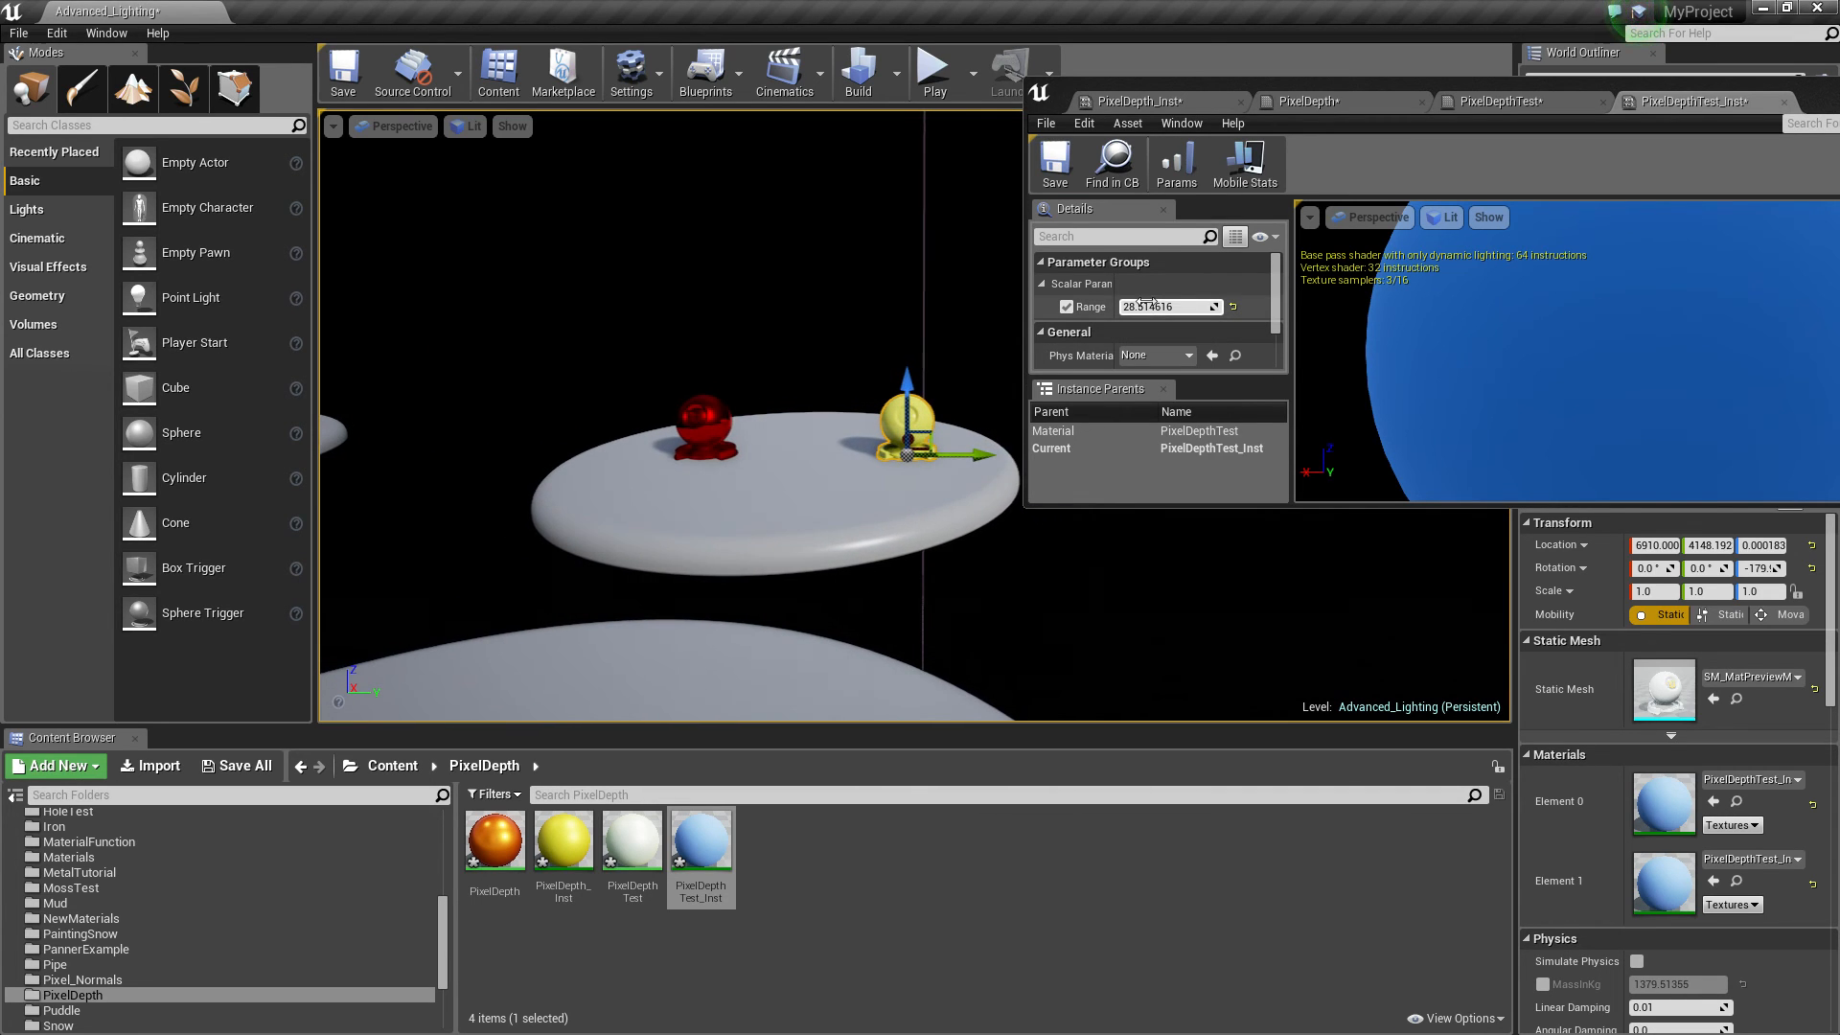
left_click(1193, 302)
type("1")
key("Return")
Move the level camera around the sphere to examine the depth-based color blend
key("w")
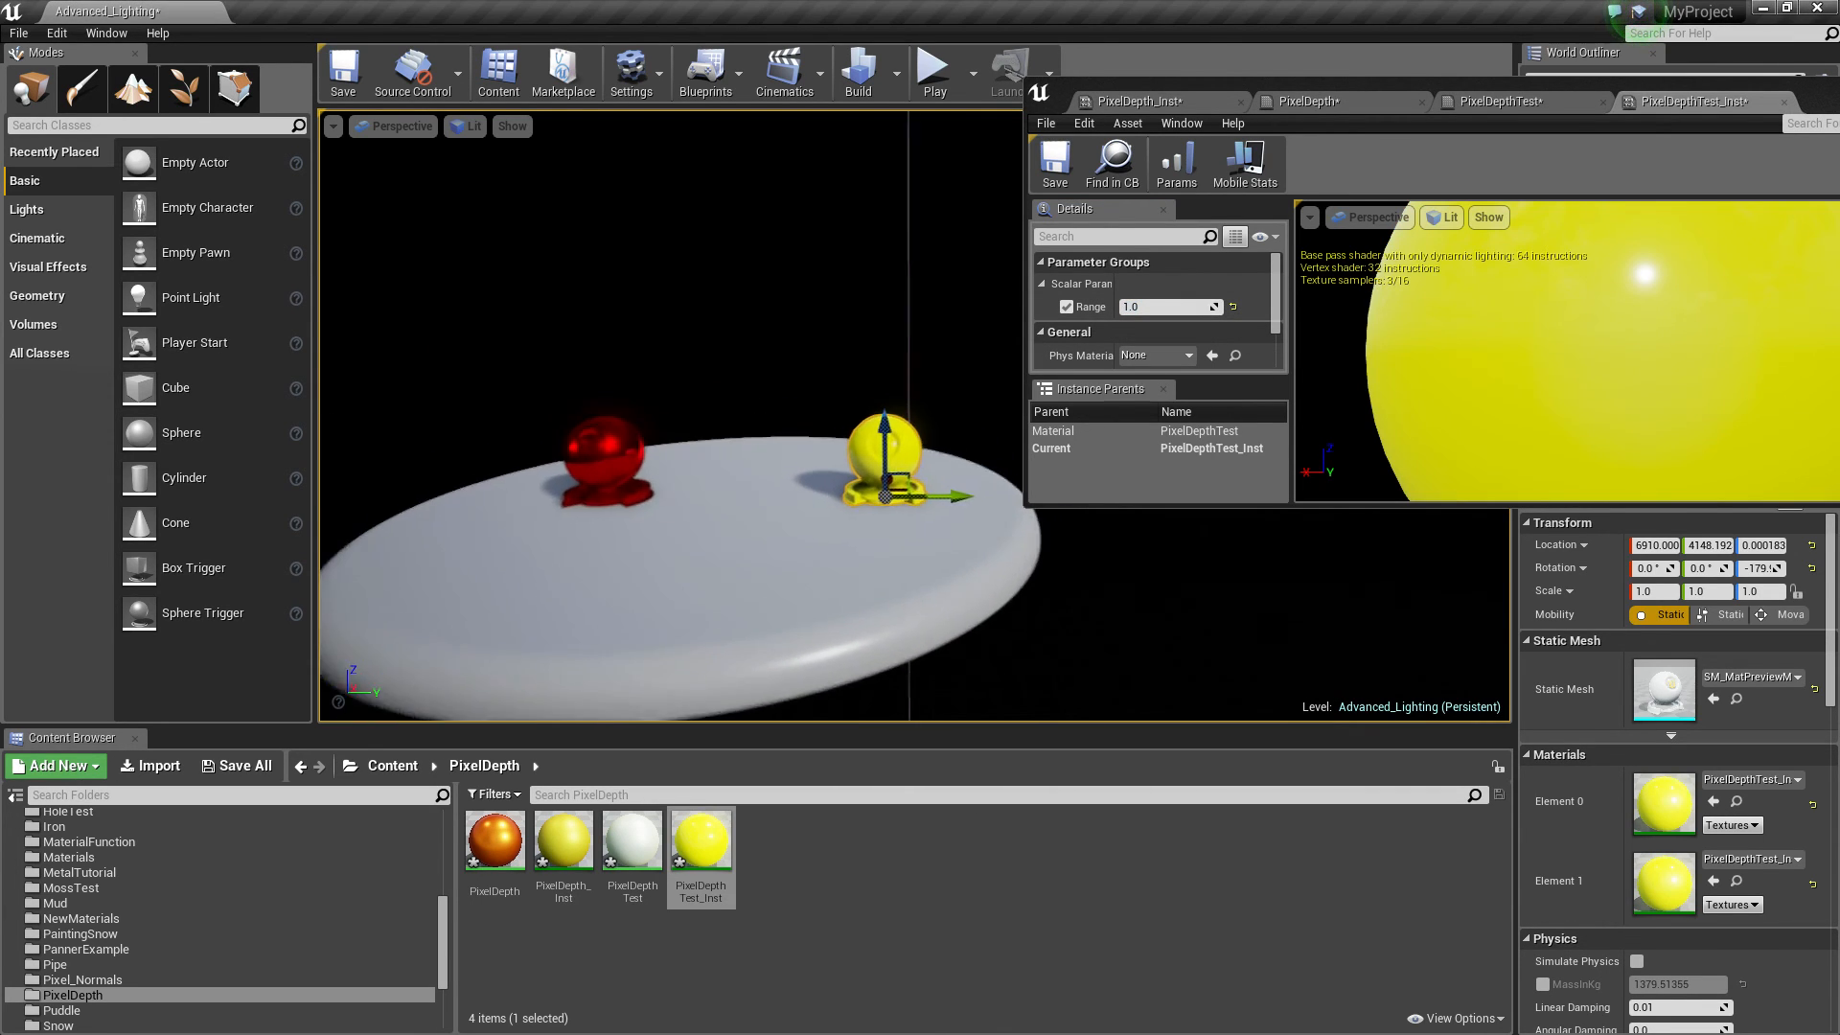
key("w")
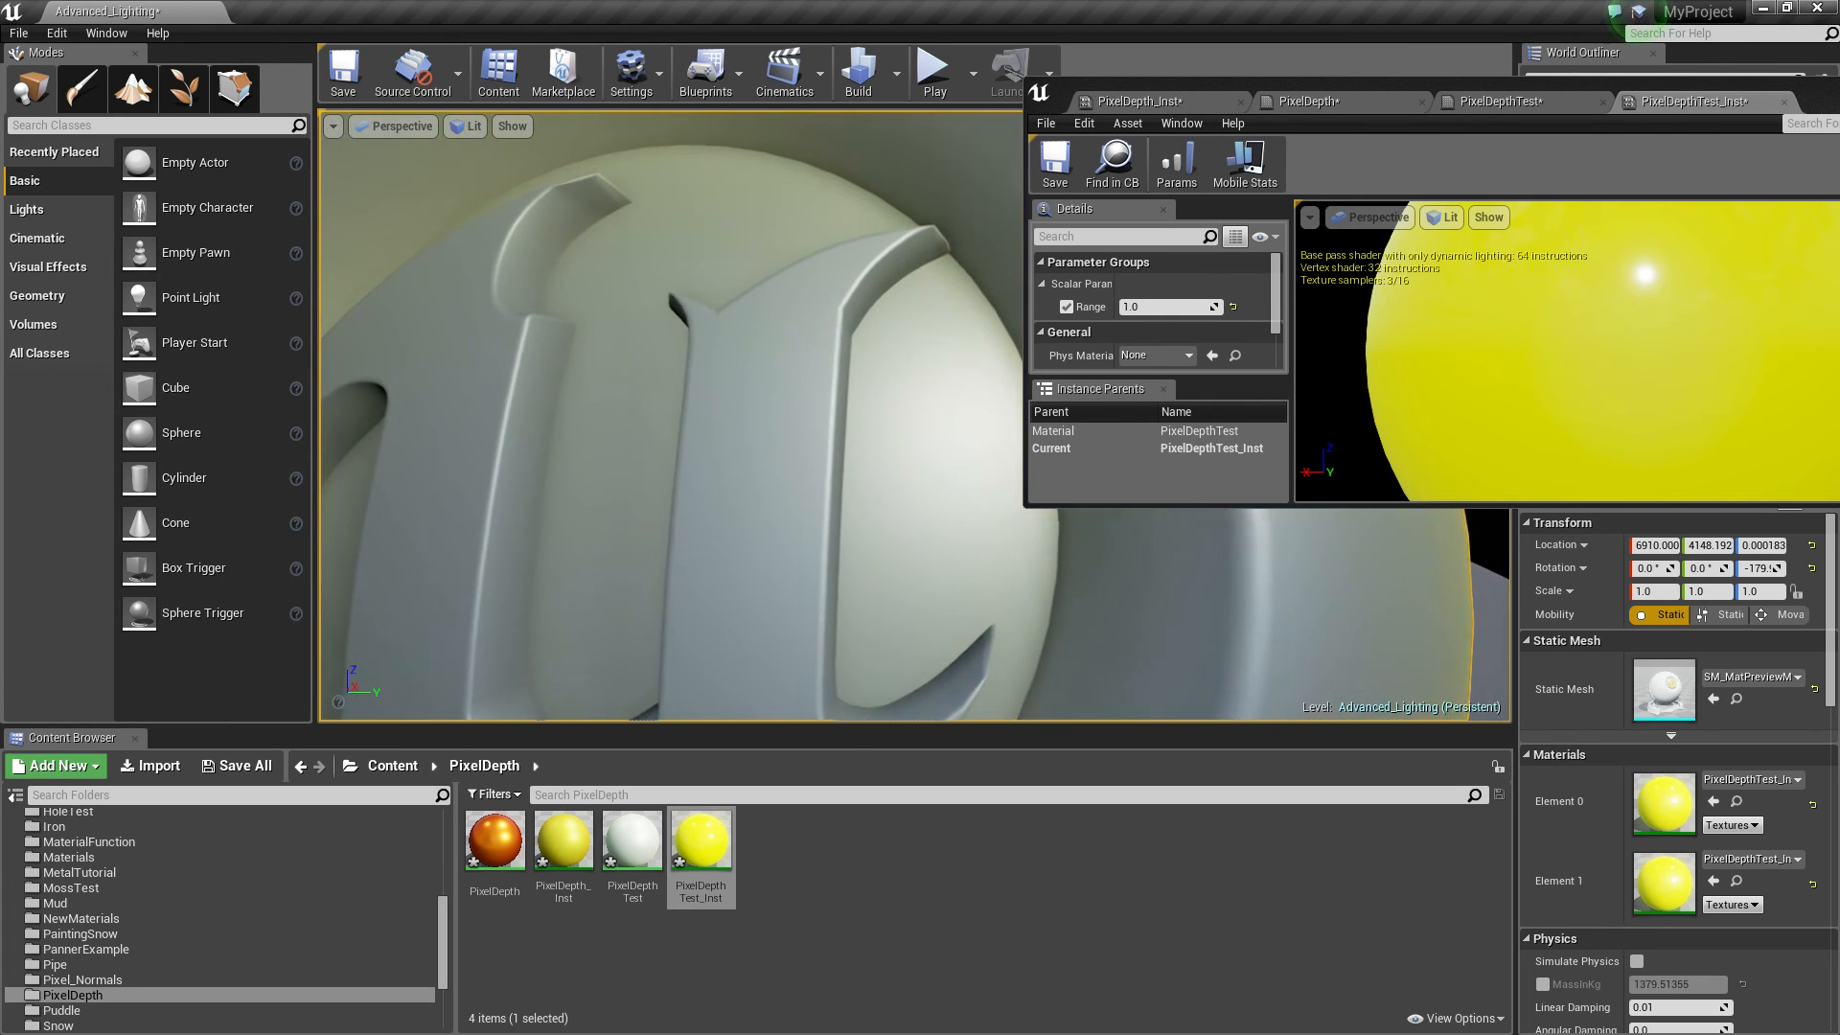
key("w")
right_click_drag(671, 416, 1025, 391)
key("a")
key("f")
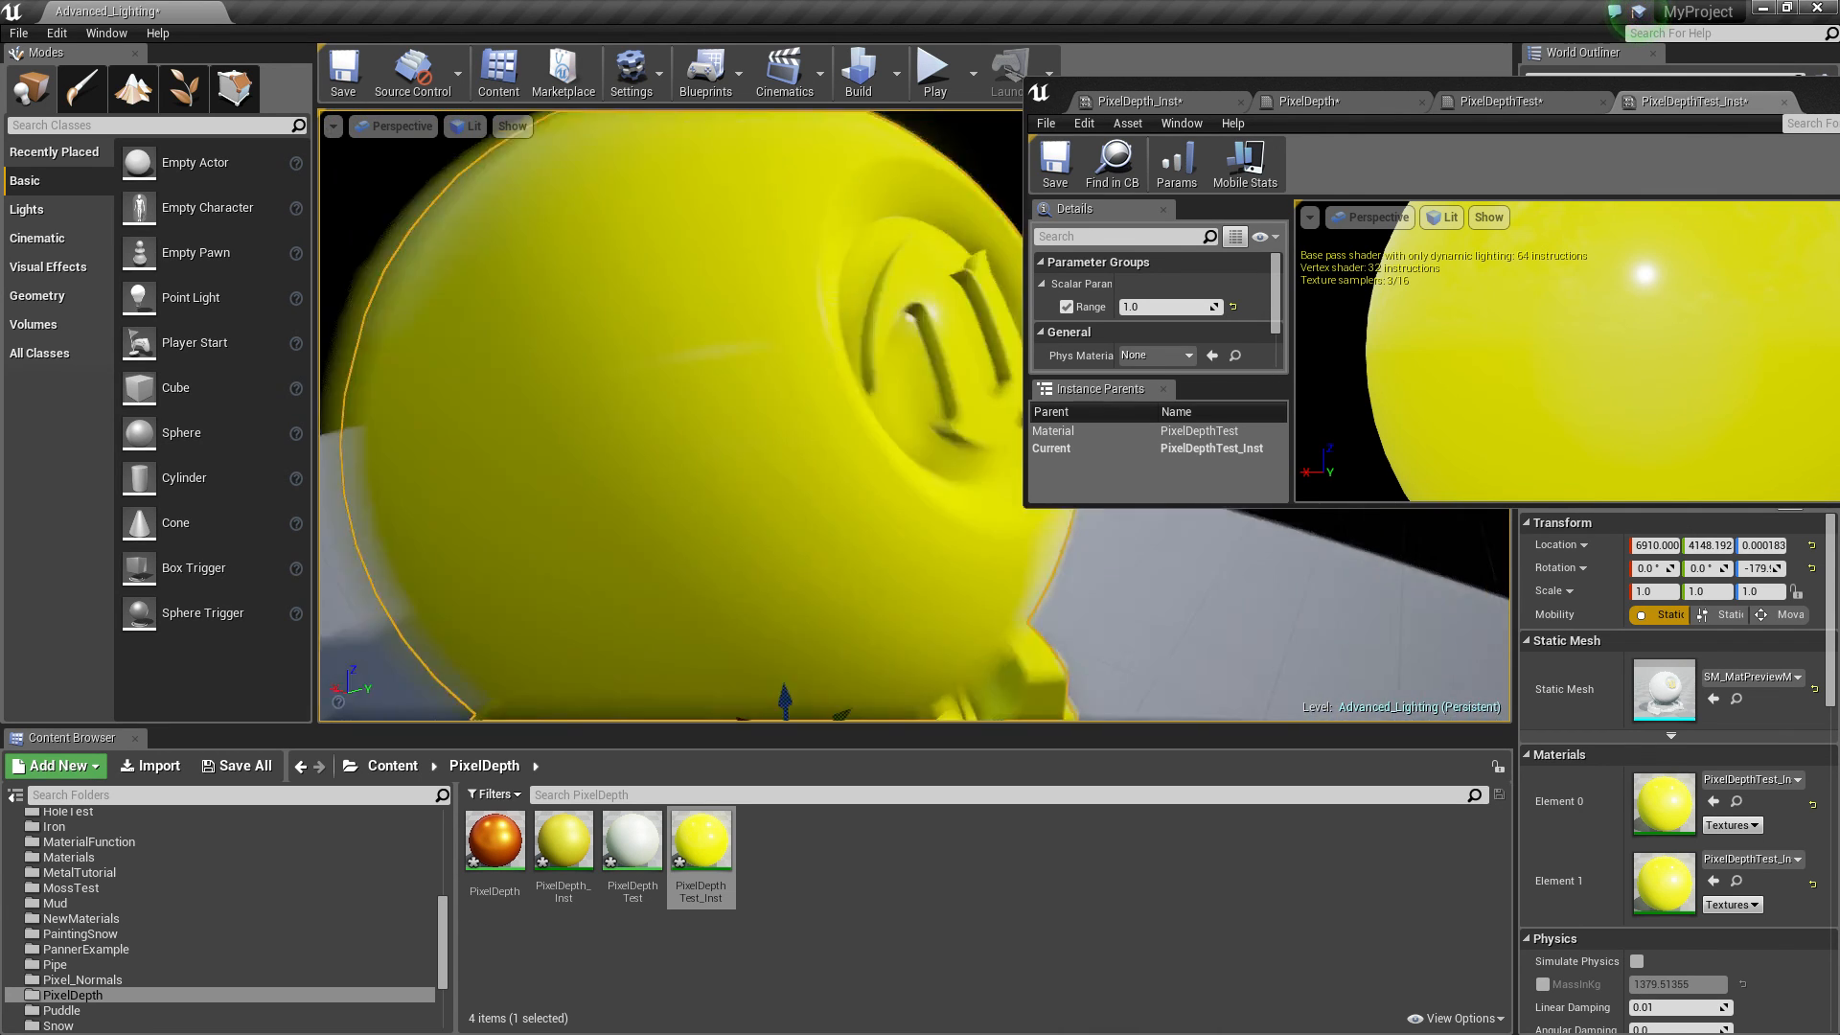
right_click_drag(914, 416, 876, 403)
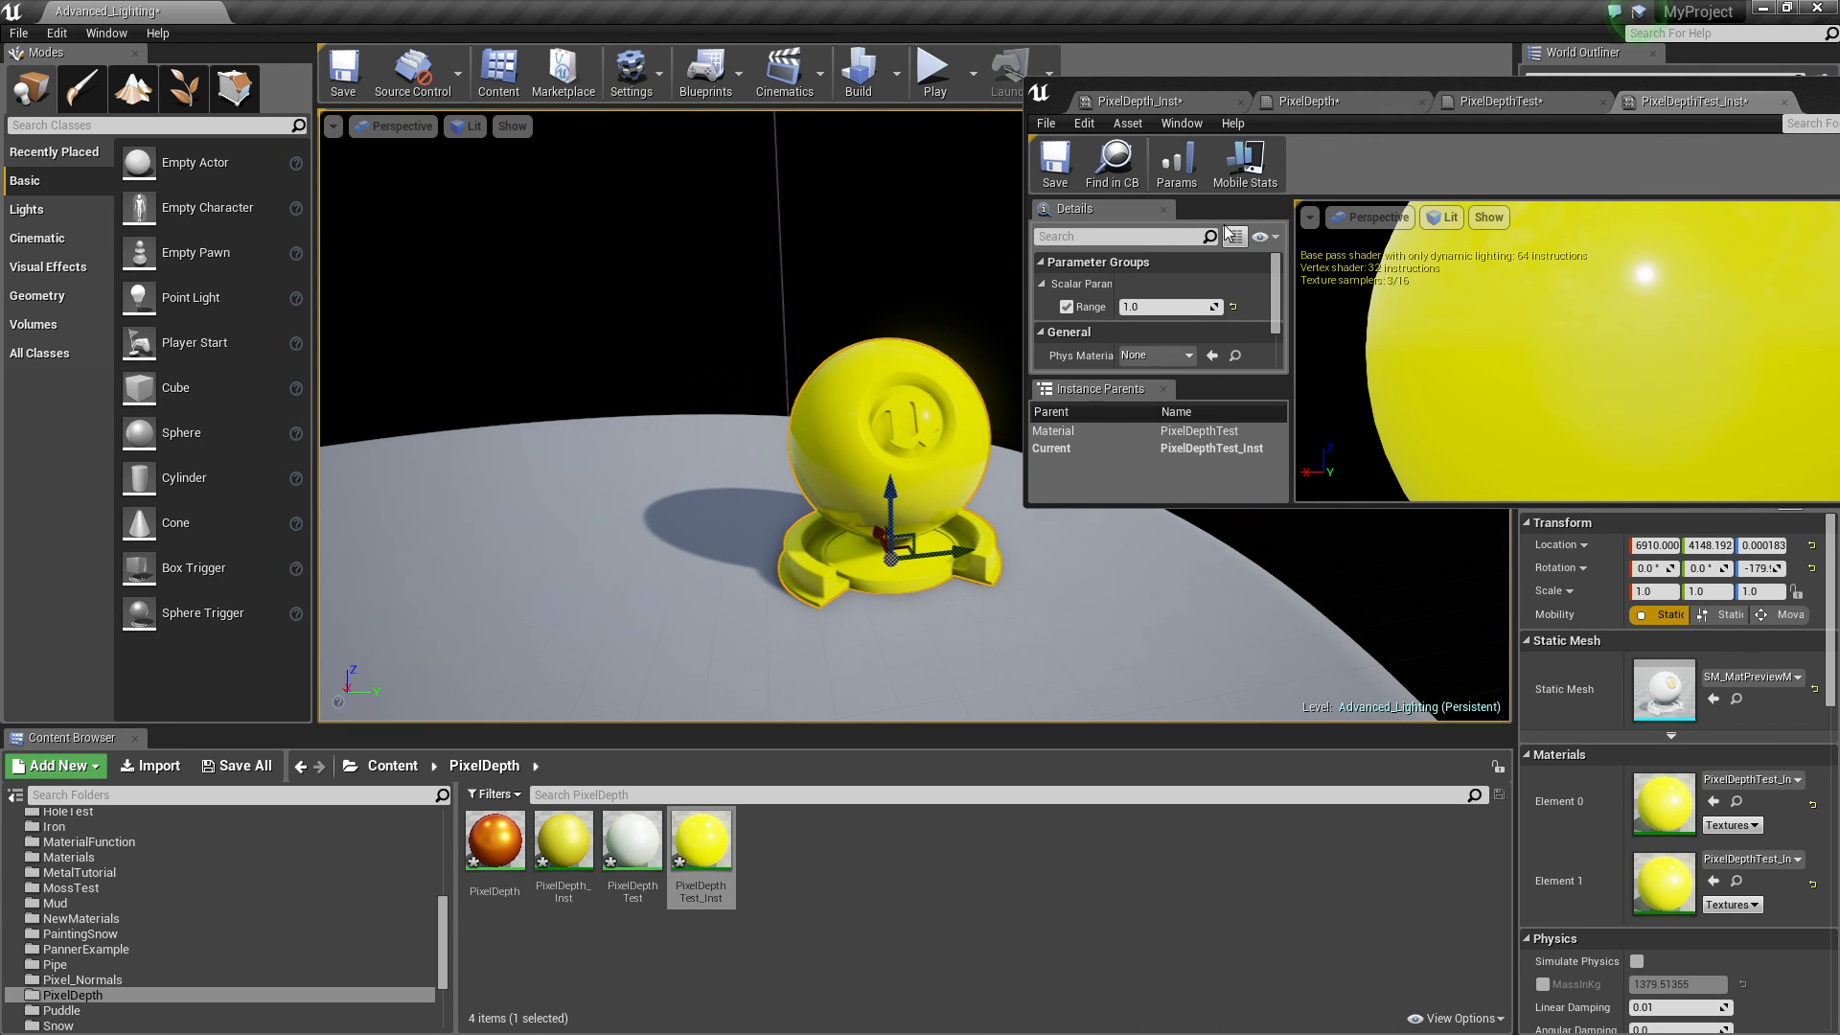
left_click_drag(1635, 84, 1122, 99)
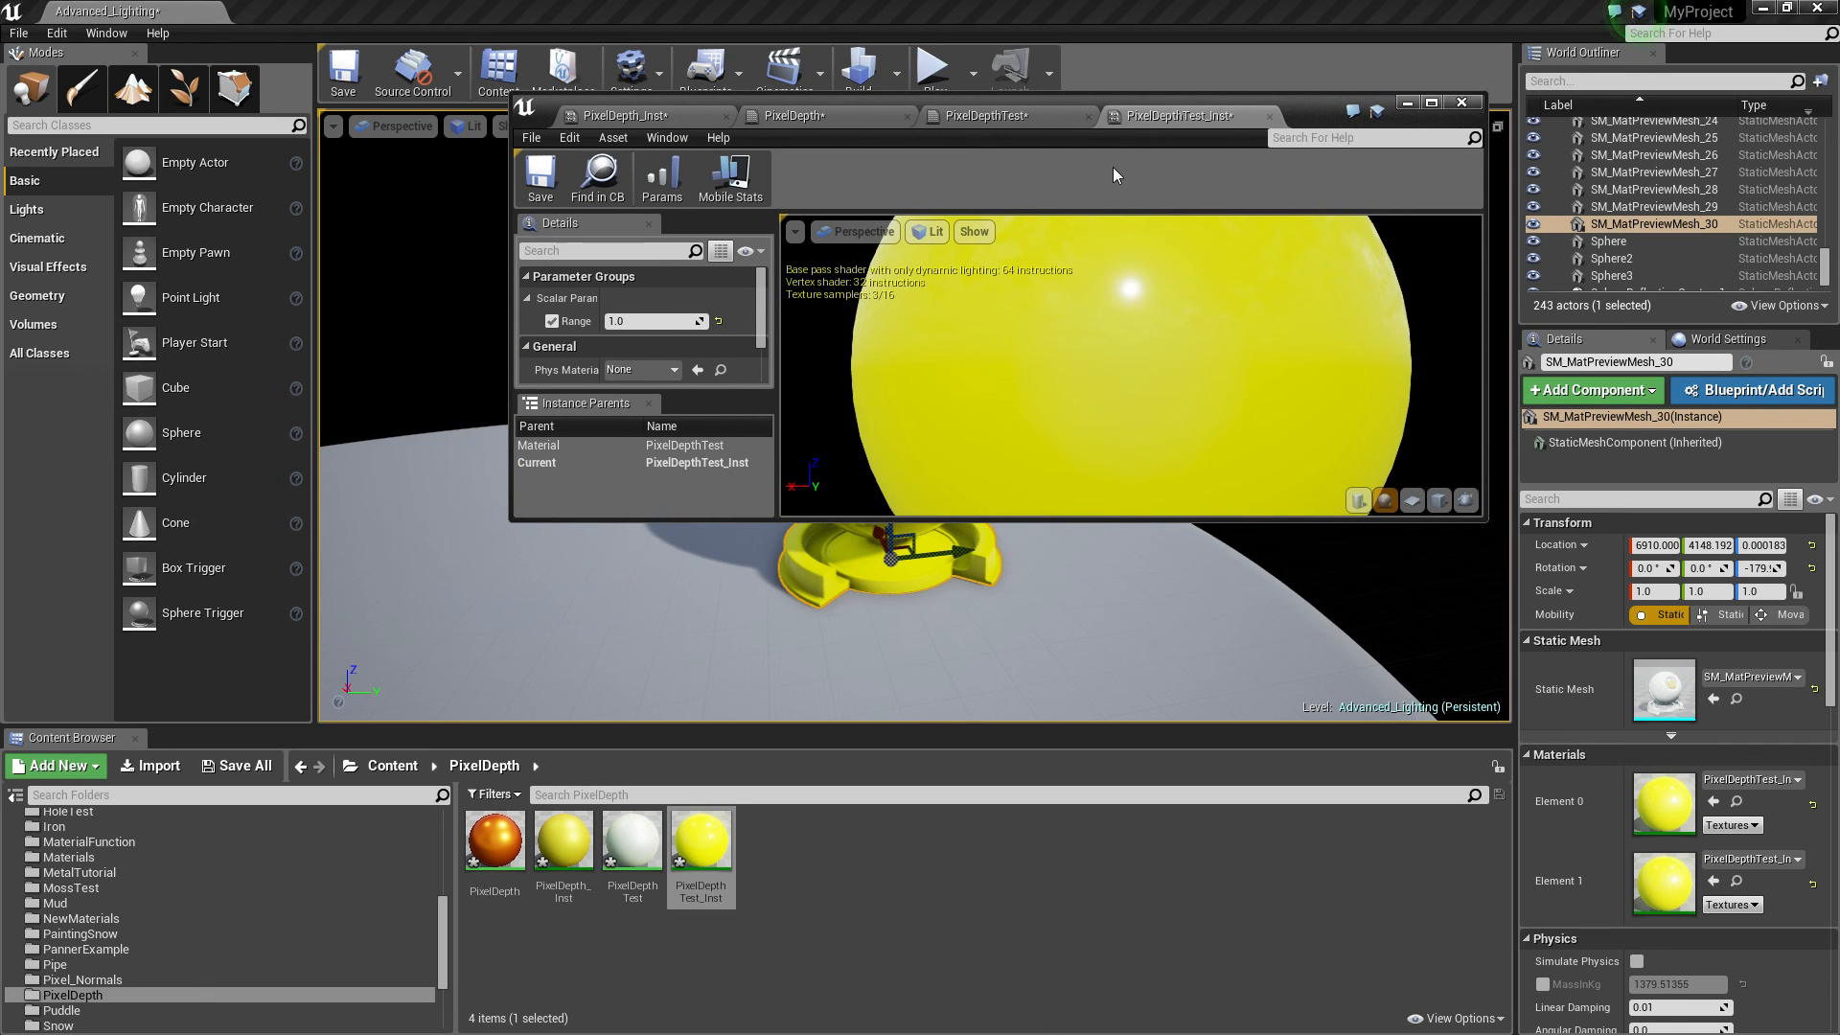